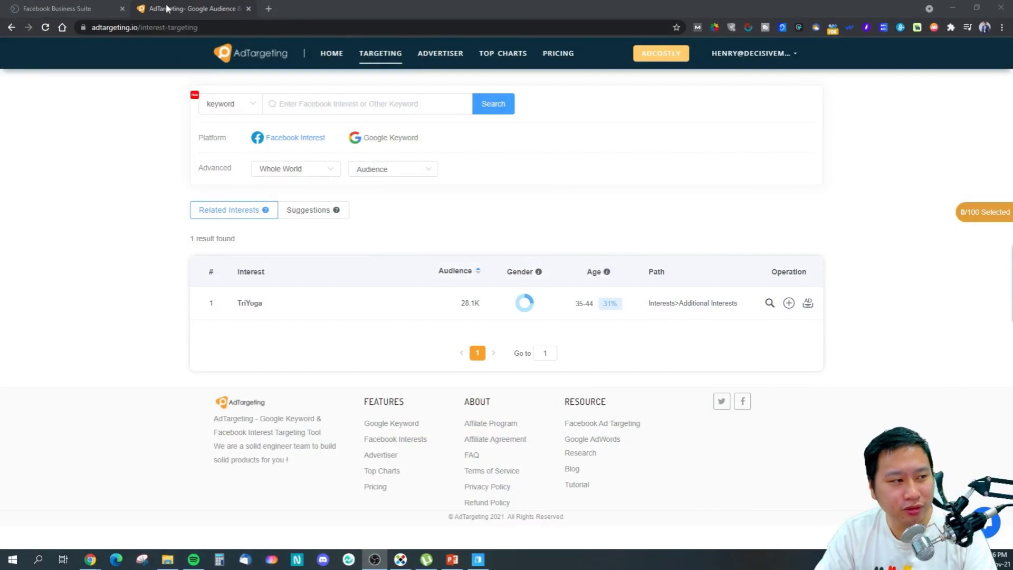
Step: Switch to Facebook Business Suite and search the ad's Detailed Targeting options for "yoga"
click(98, 8)
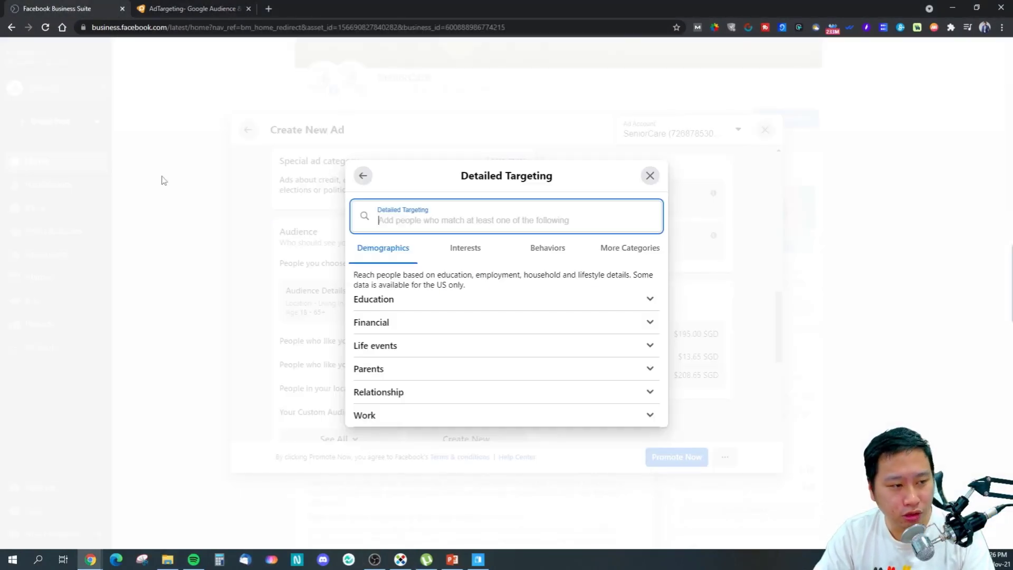
click(387, 223)
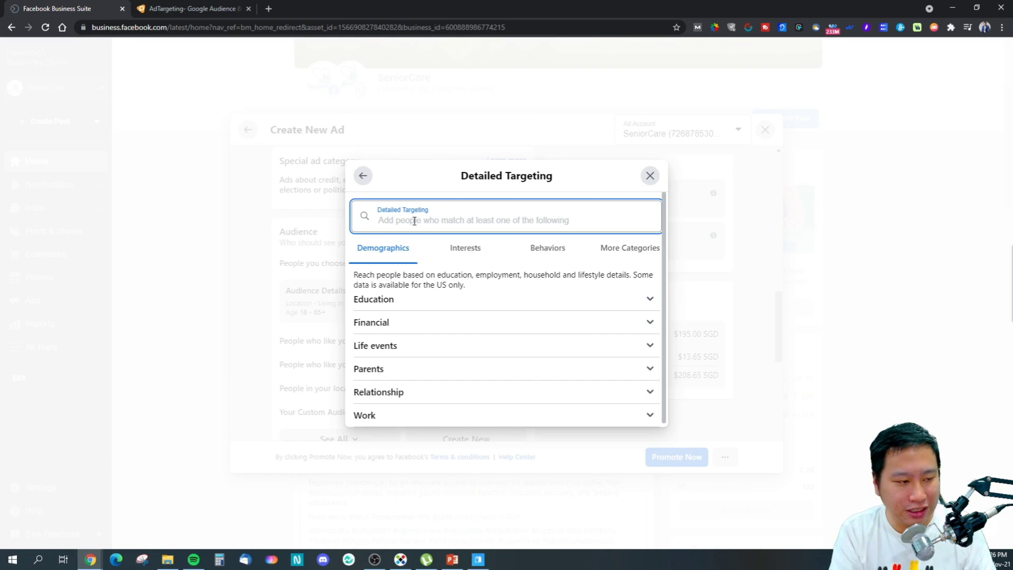
text(yoga)
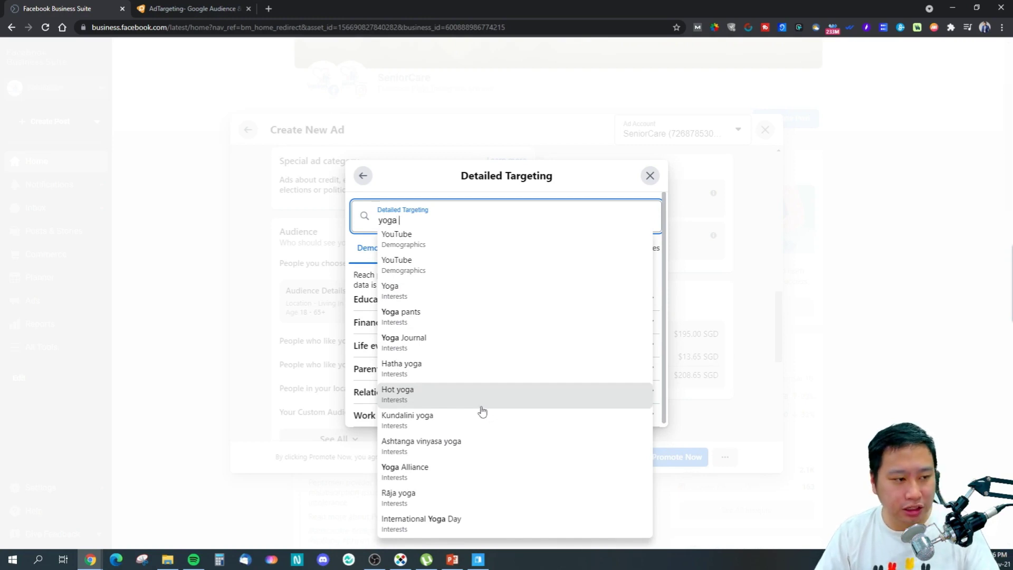
key(BackSpace)
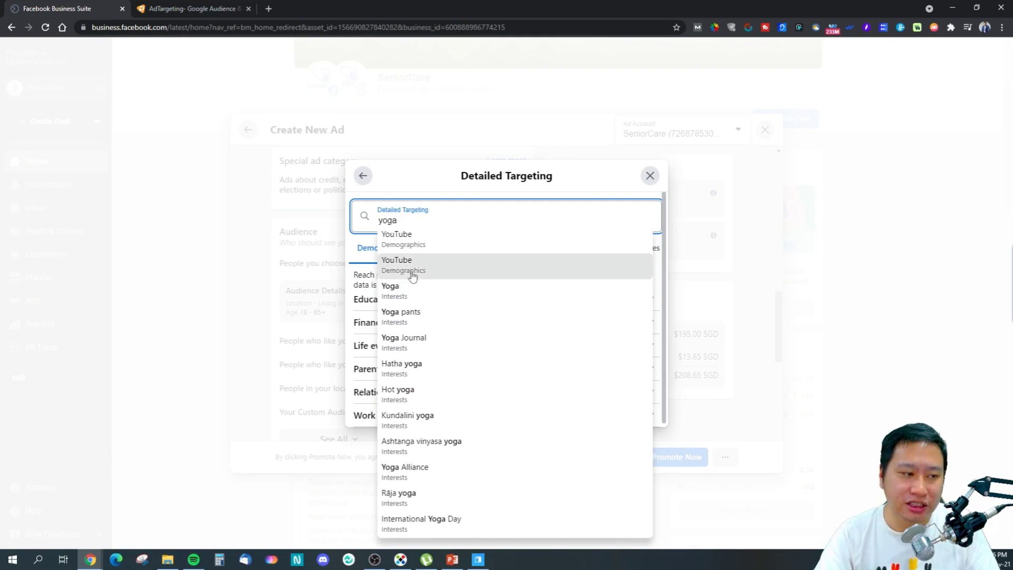
Step: Search Detailed Targeting for "yoga pant" and trim the query back to "yoga"
text(pant)
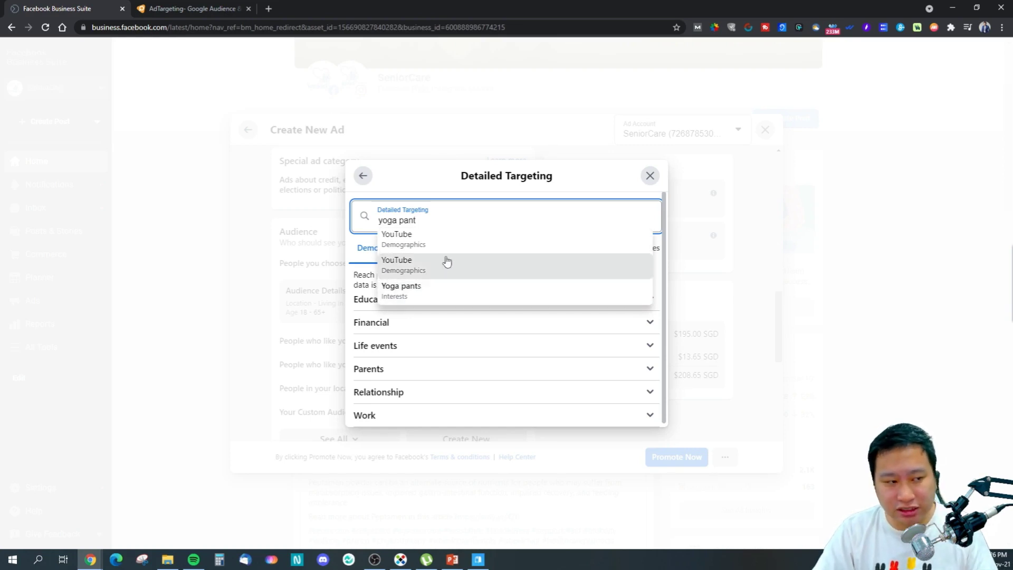
key(BackSpace)
key(BackSpace)
key(BackSpace)
key(BackSpace)
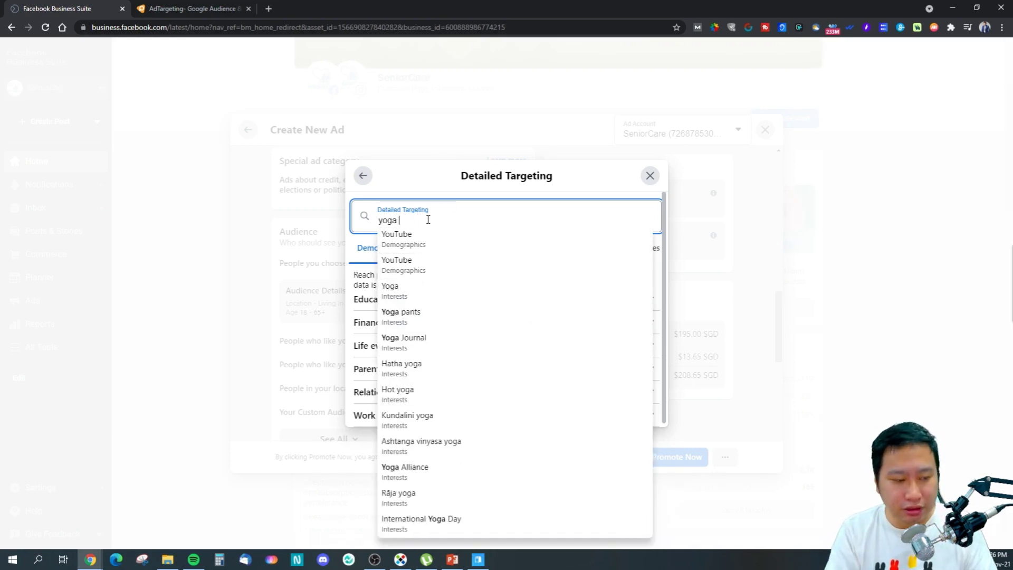
Step: Look up "yoga mat" in Detailed Targeting and shorten the query back to "yoga"
text(mat)
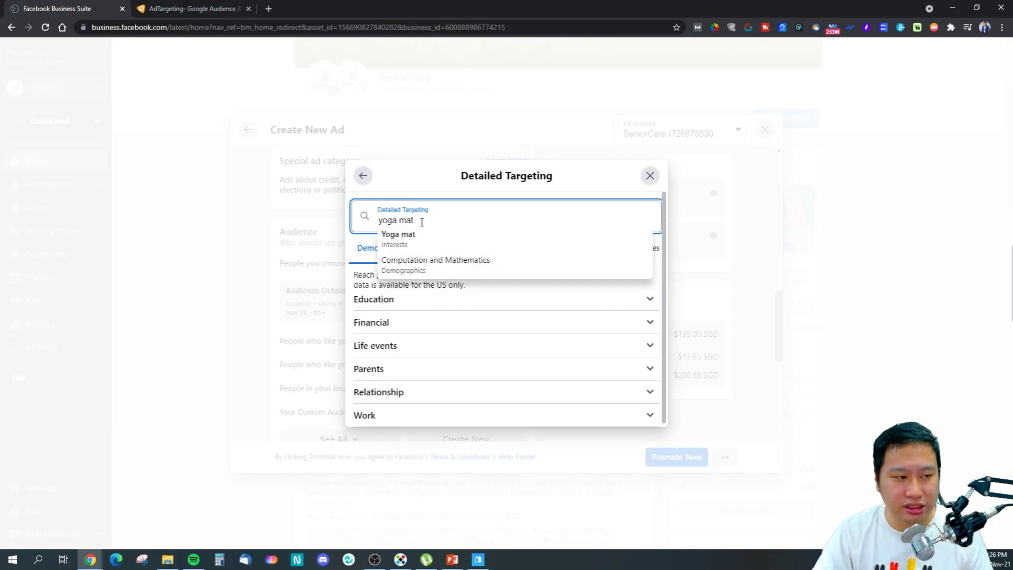
key(BackSpace)
key(BackSpace)
key(BackSpace)
key(BackSpace)
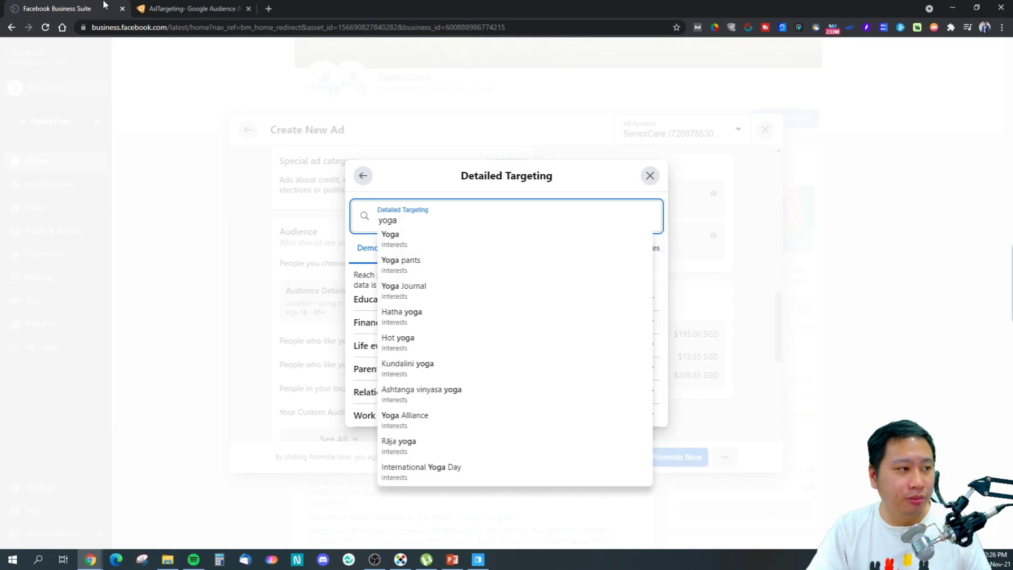
Step: Switch to AdTargeting and search for Facebook interests with the keyword "yoga mat"
click(166, 10)
click(294, 106)
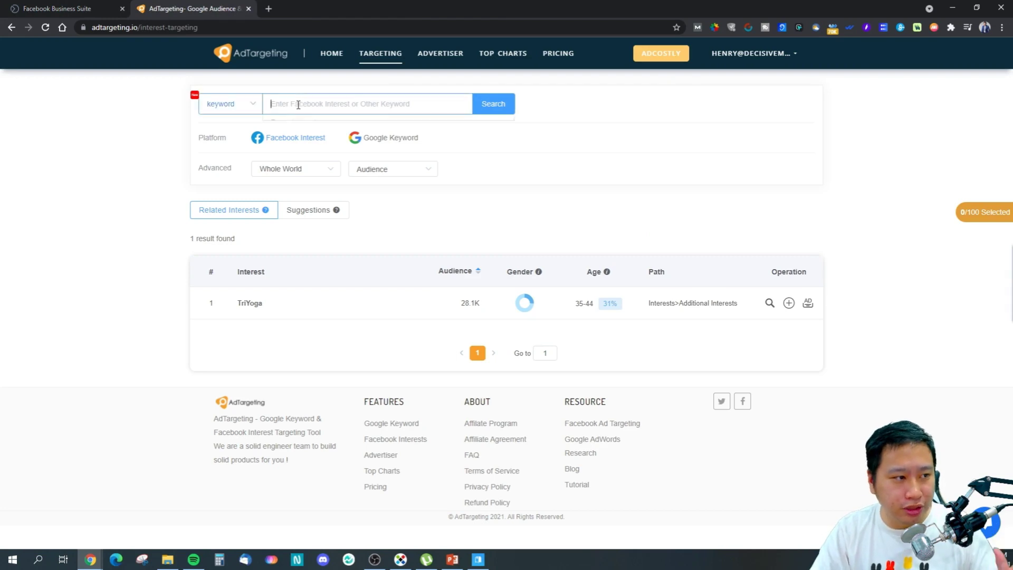
text(yoga mat)
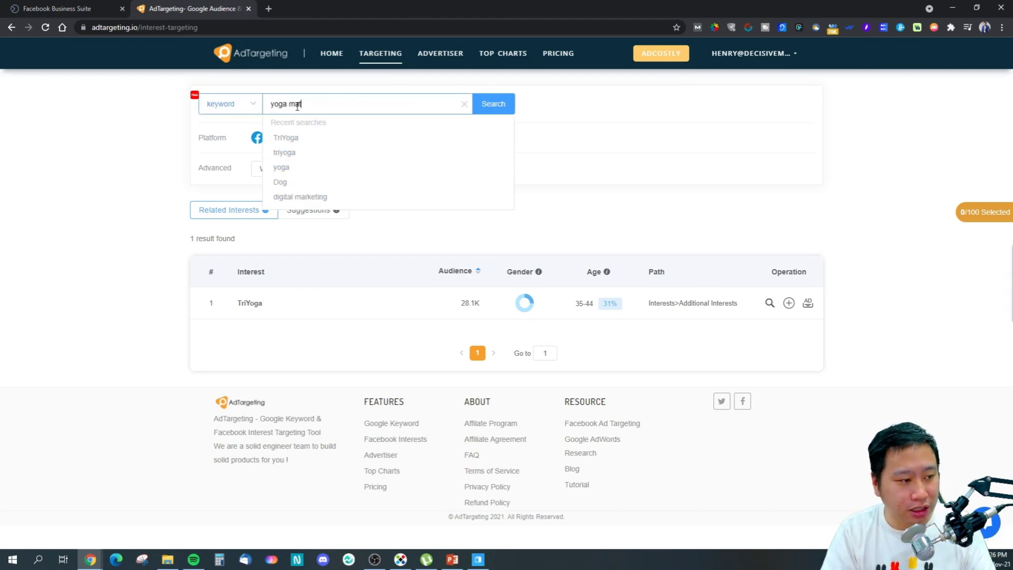
click(493, 105)
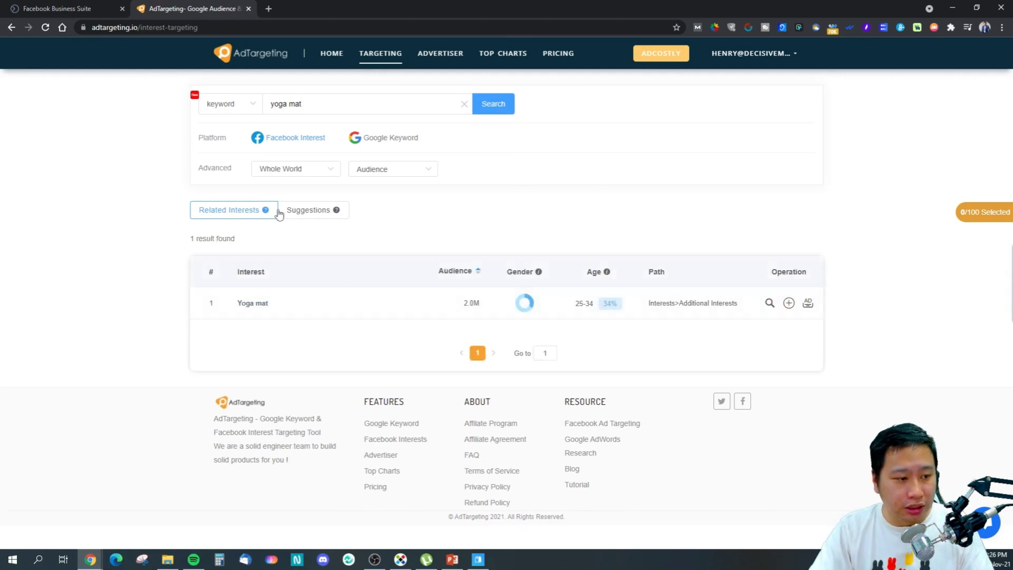
Step: Broaden the interest search to the keyword "yoga" and view the related interests
double_click(293, 104)
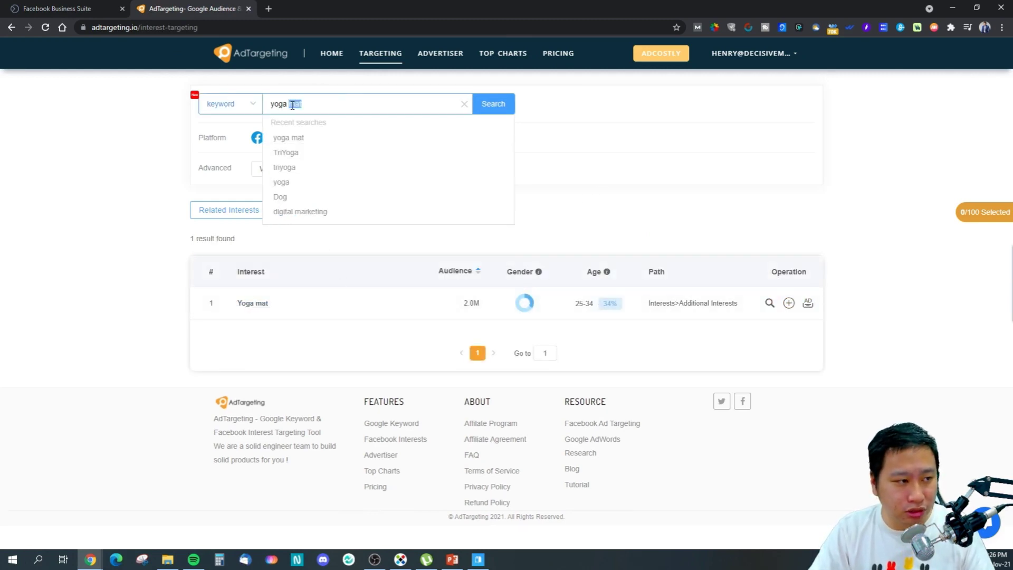
key(BackSpace)
click(477, 108)
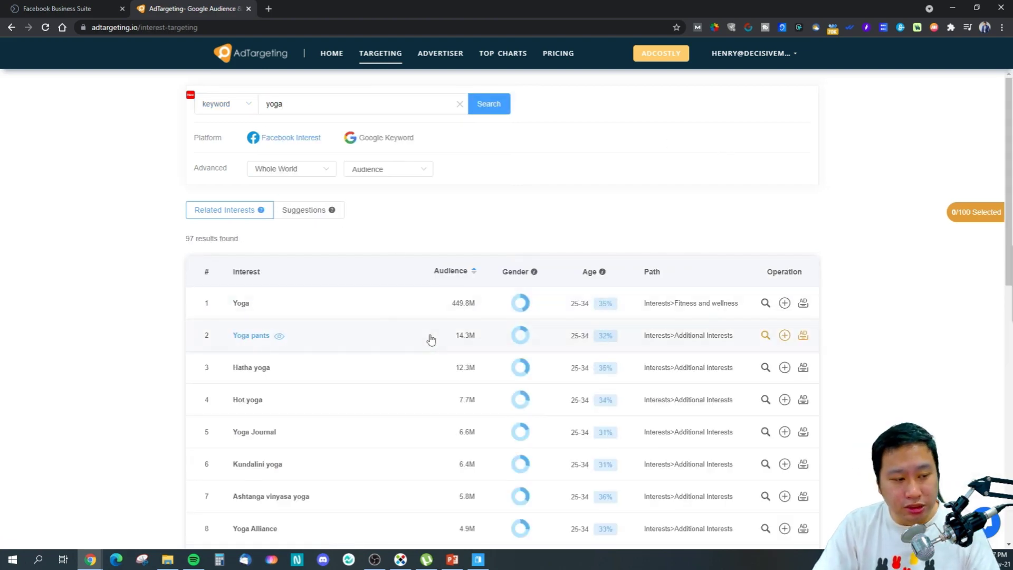
scroll(296, 302, down, 5)
Step: Switch to Facebook Business Suite and review the interests suggested for "yoga" in Detailed Targeting
click(75, 8)
triple_click(491, 211)
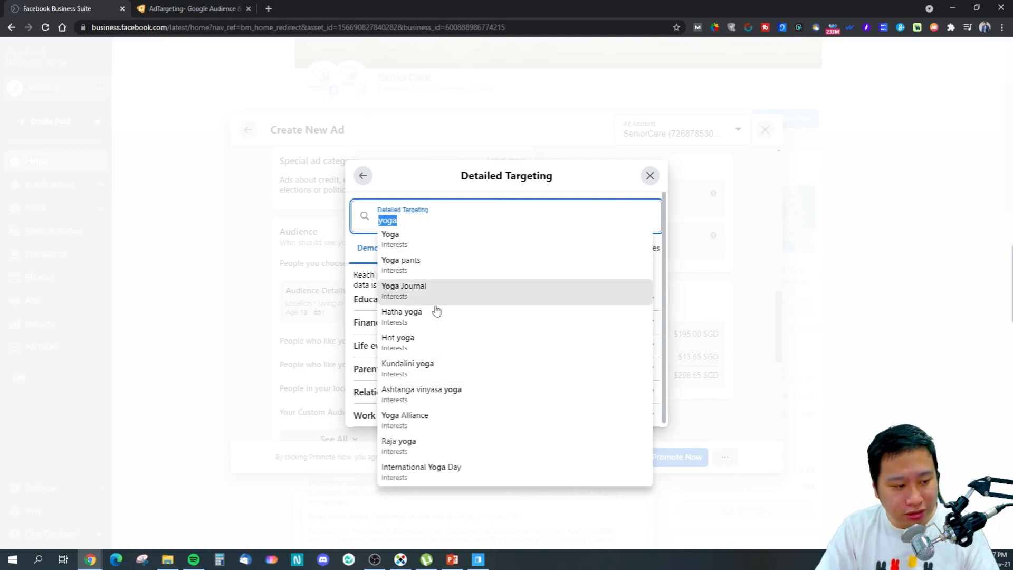
click(411, 217)
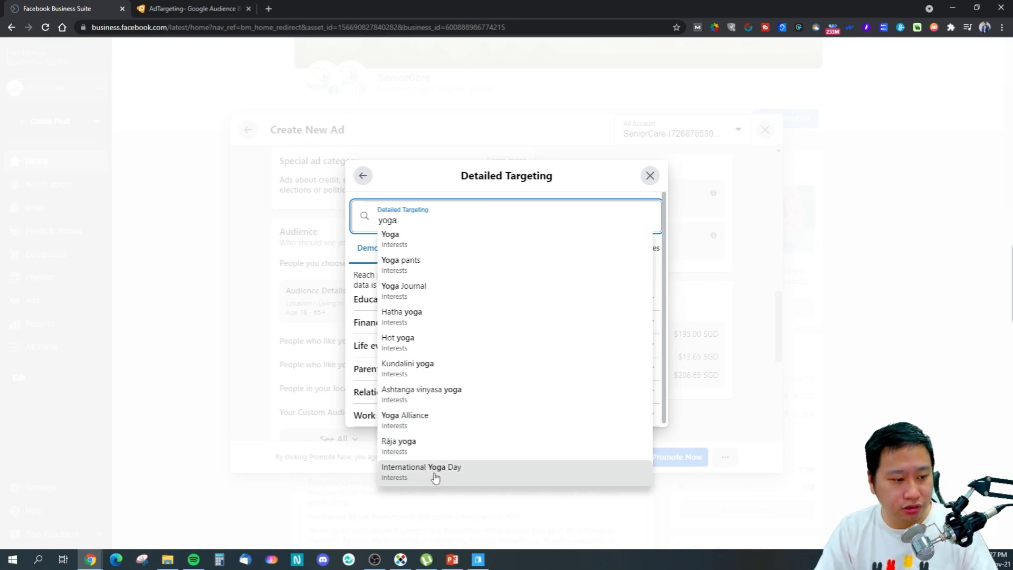
Step: Return to AdTargeting and examine the related yoga interests, comparing the first ten with those further down the list
click(191, 9)
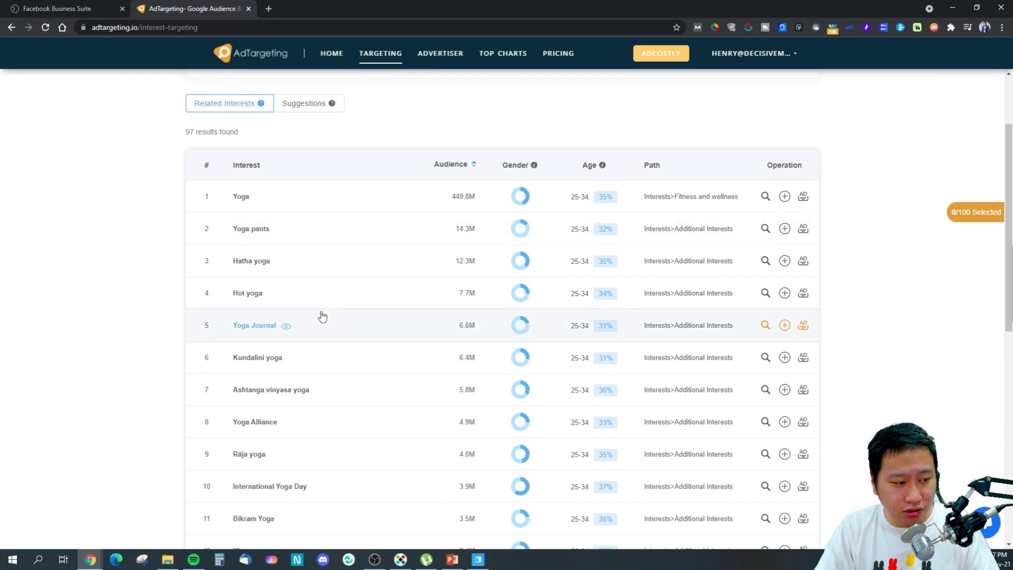
scroll(321, 316, down, 1)
drag(206, 148, 287, 436)
click(112, 427)
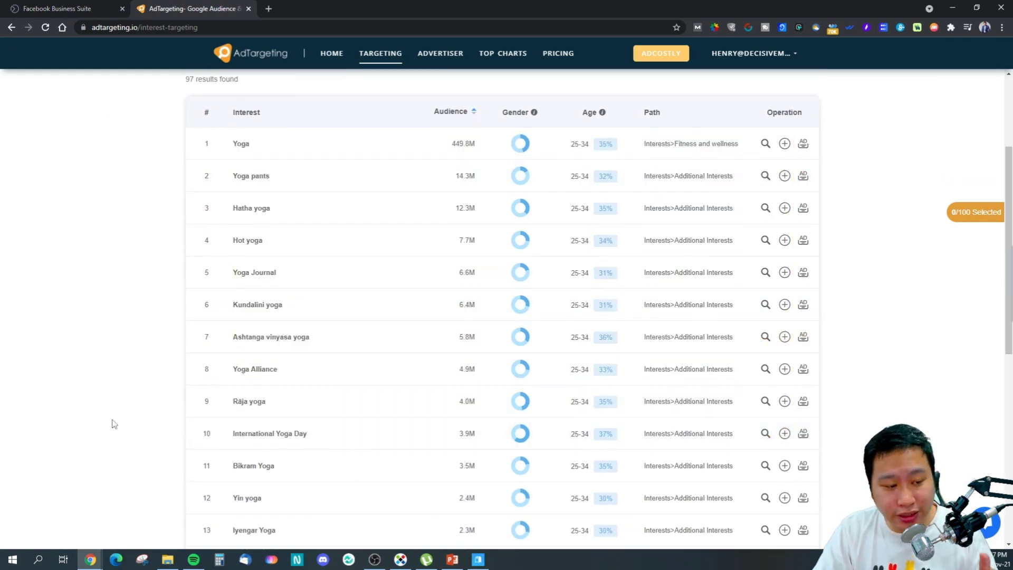
scroll(229, 420, down, 2)
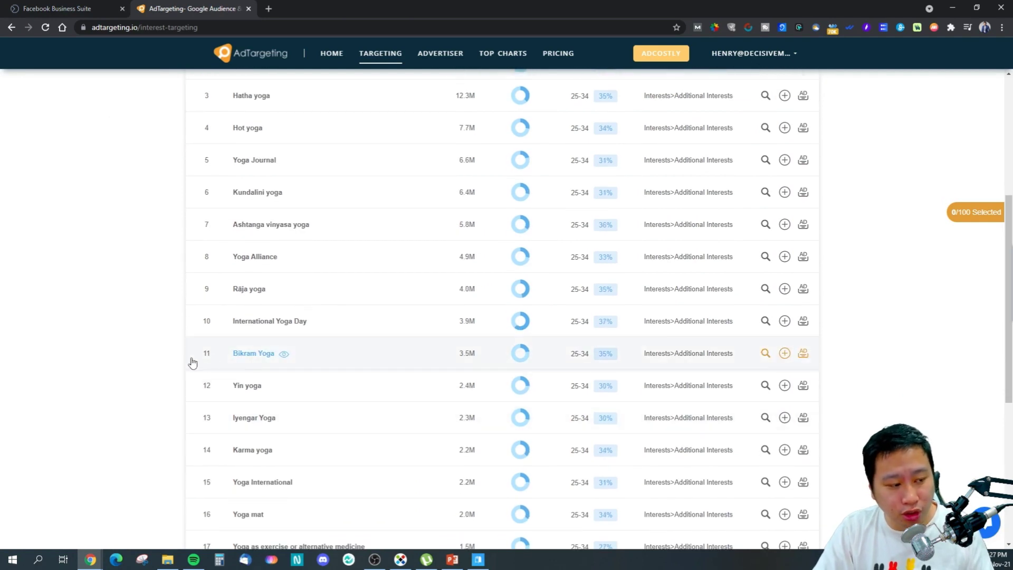
scroll(192, 359, down, 1)
drag(186, 314, 285, 427)
click(188, 304)
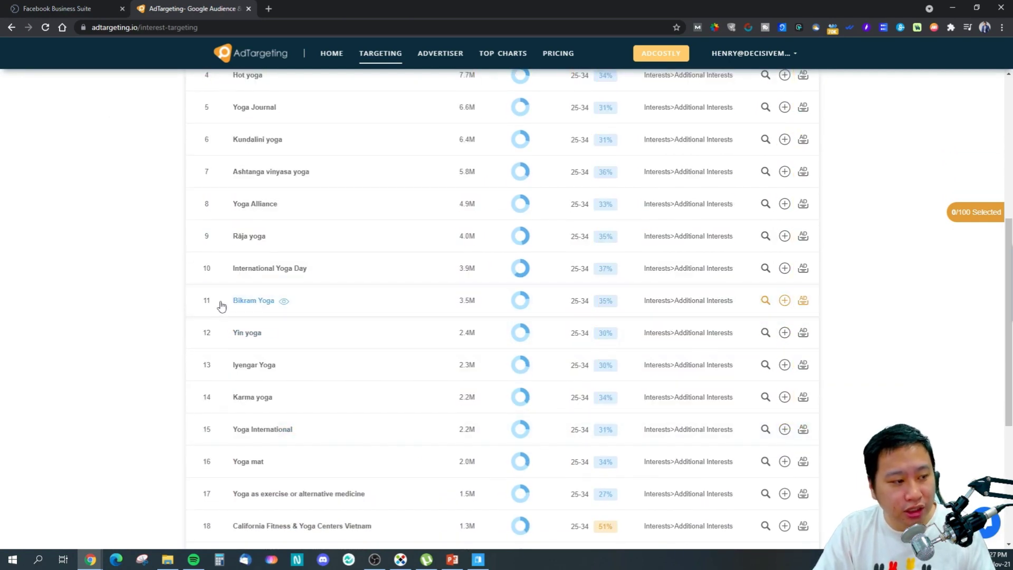
scroll(238, 348, down, 1)
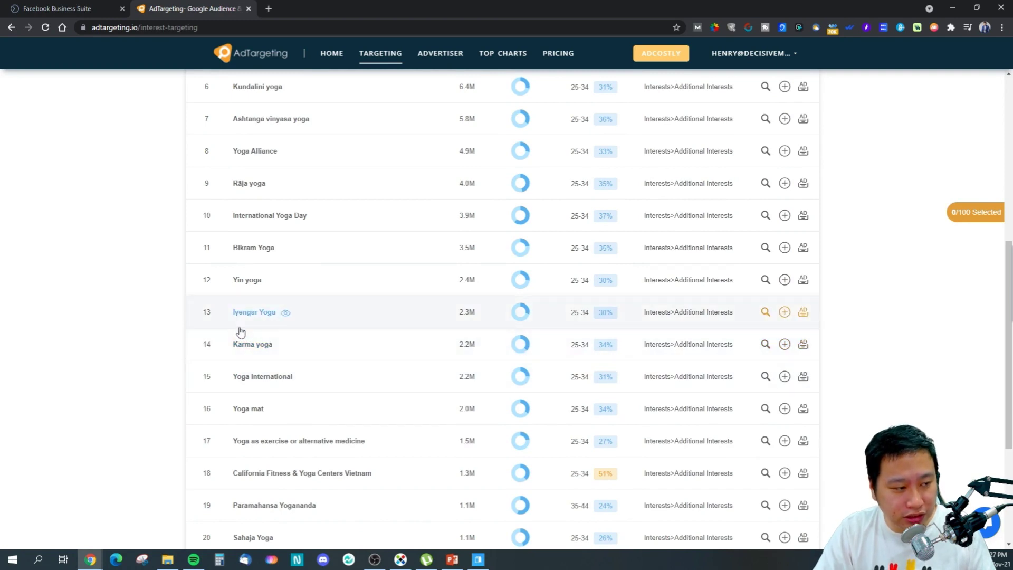
scroll(275, 385, down, 2)
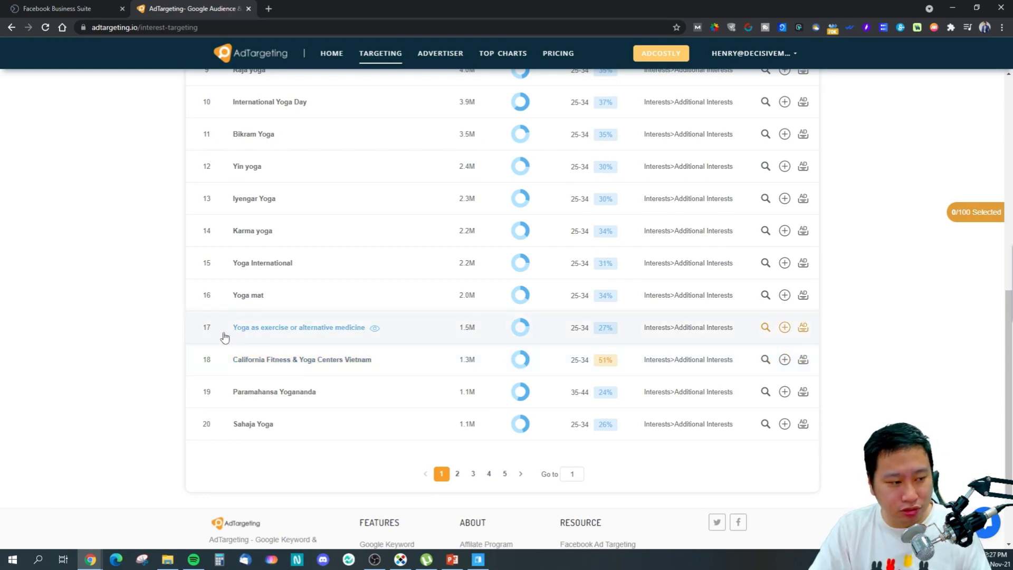
Step: View the audience details of the interest "Yoga as exercise or alternative medicine" and close them
drag(227, 336, 364, 340)
click(374, 328)
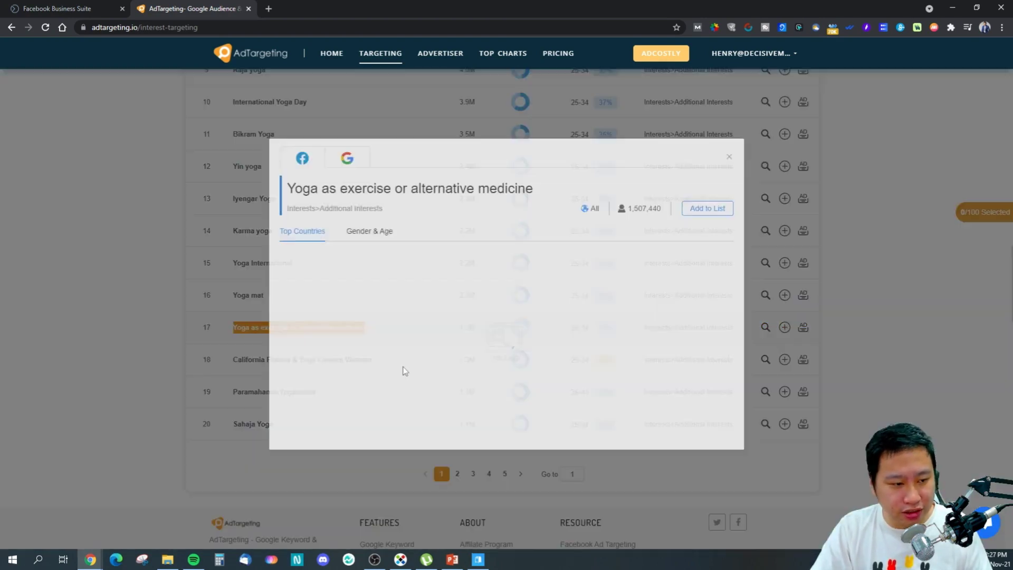
click(777, 134)
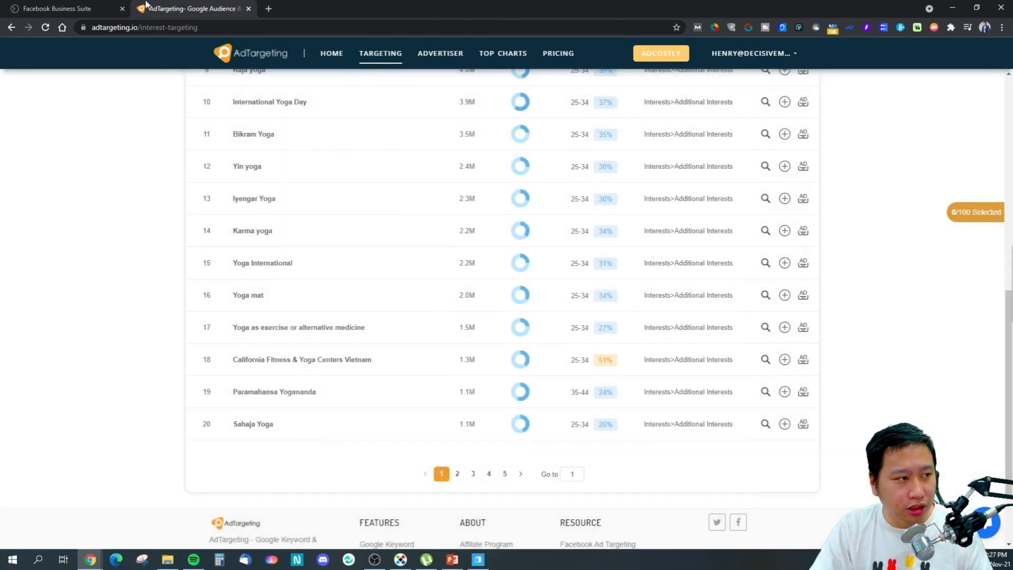
Step: Switch to Facebook Business Suite and search Detailed Targeting for "yoga as exercise"
click(62, 9)
click(153, 9)
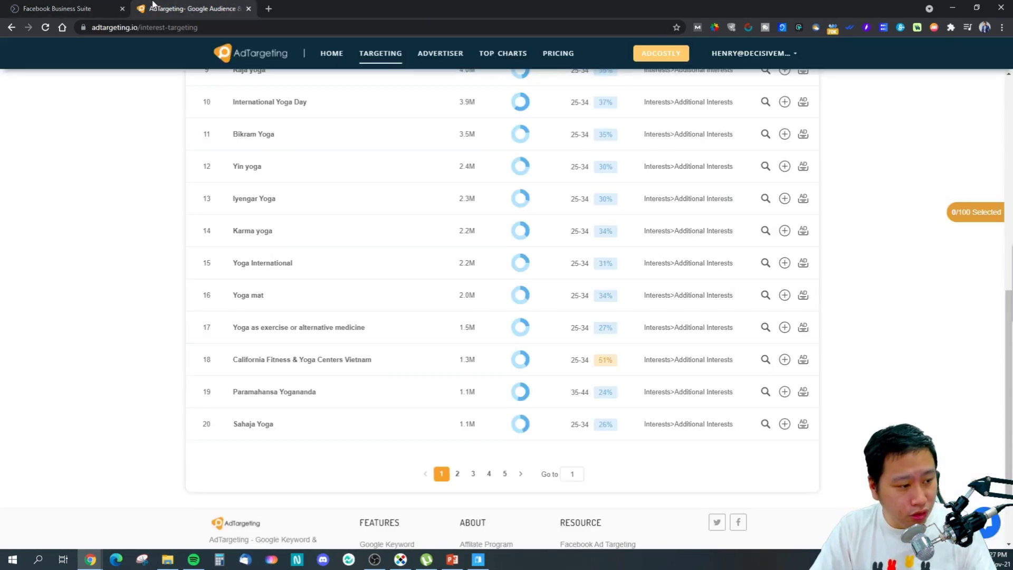
click(130, 7)
text(yoga a)
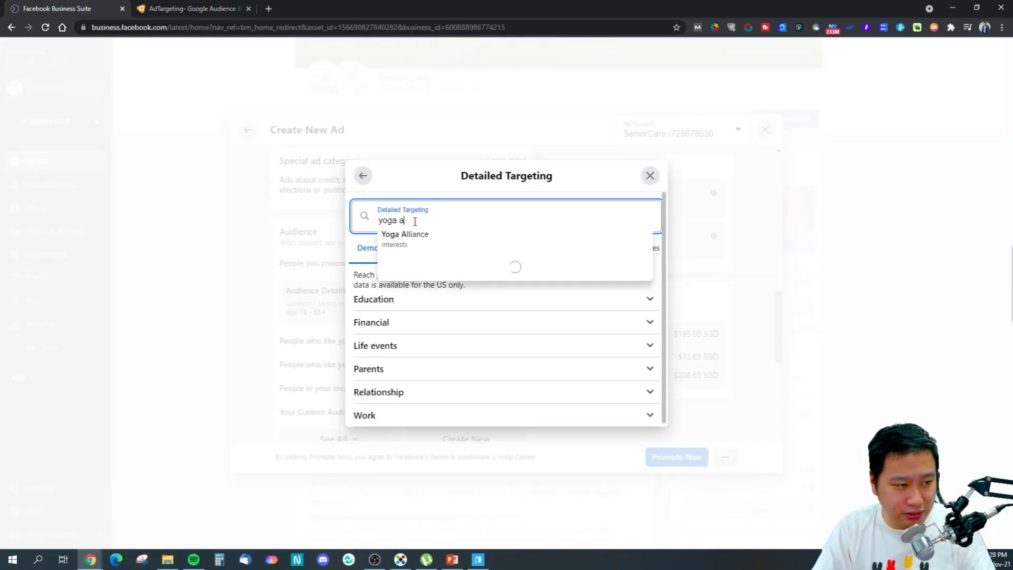
text(s exercise)
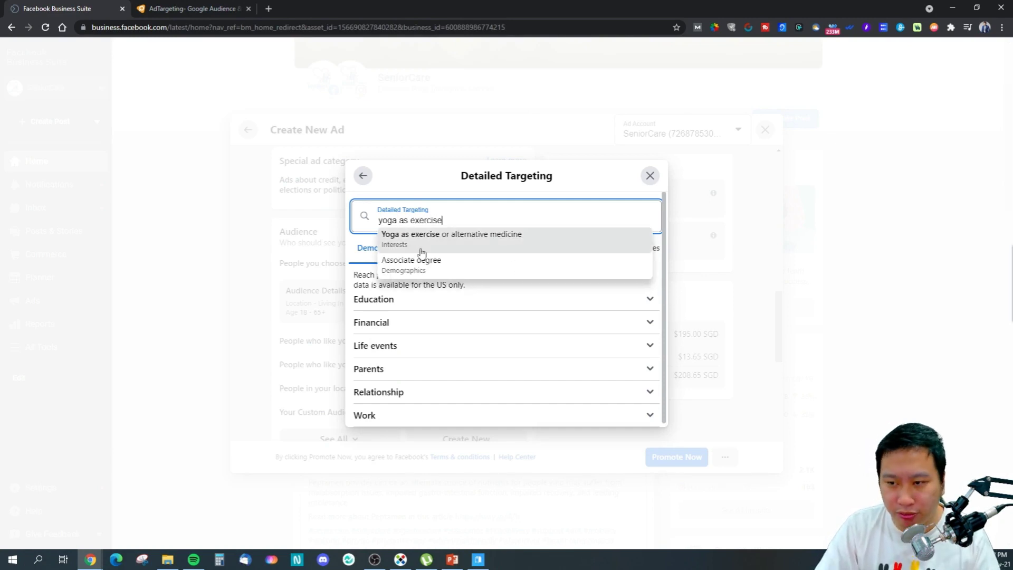
Step: Switch to AdTargeting and sort the yoga interests by audience size from smallest to largest
key(ctrl+Tab)
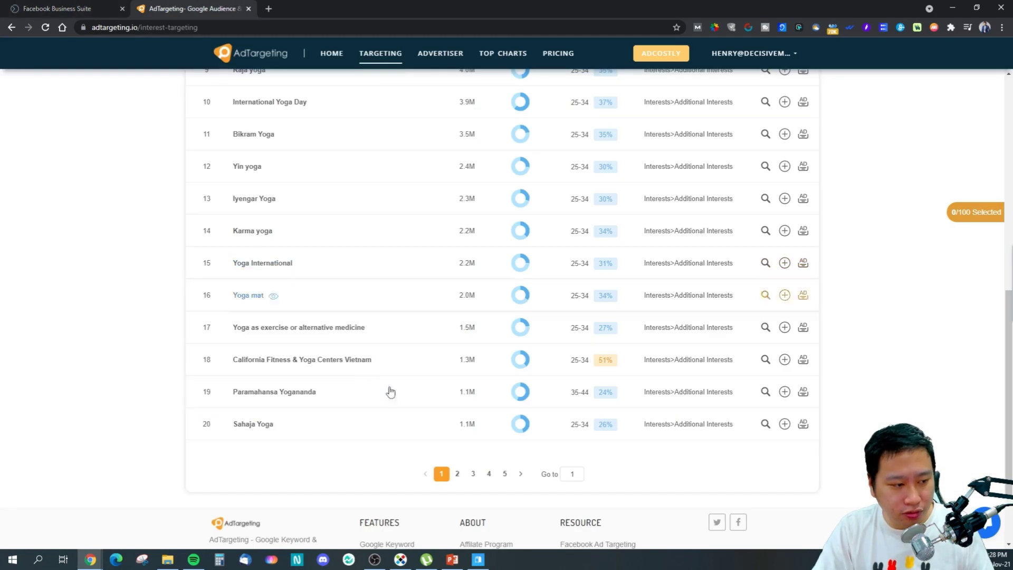
scroll(404, 389, up, 10)
click(467, 273)
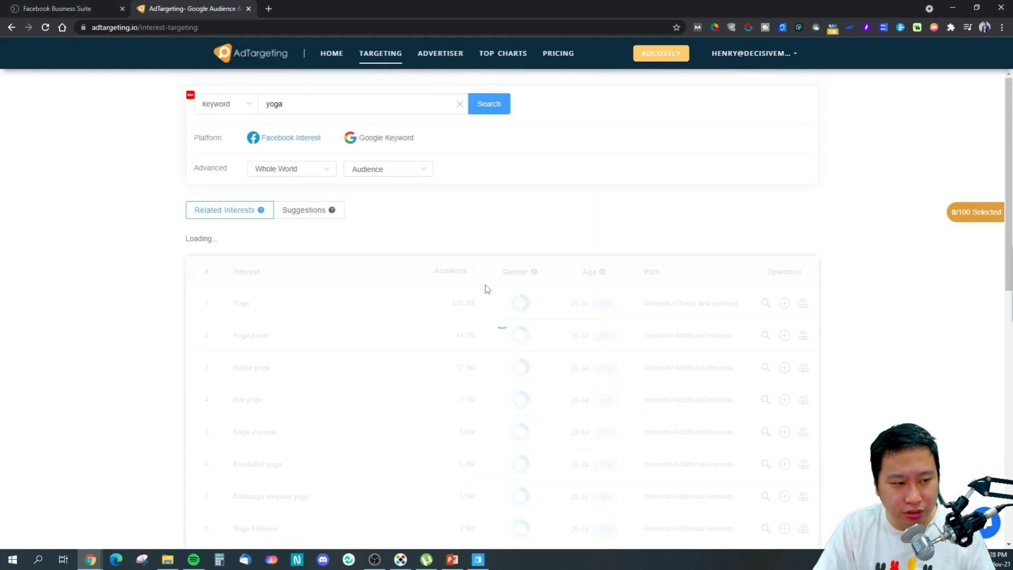
click(473, 272)
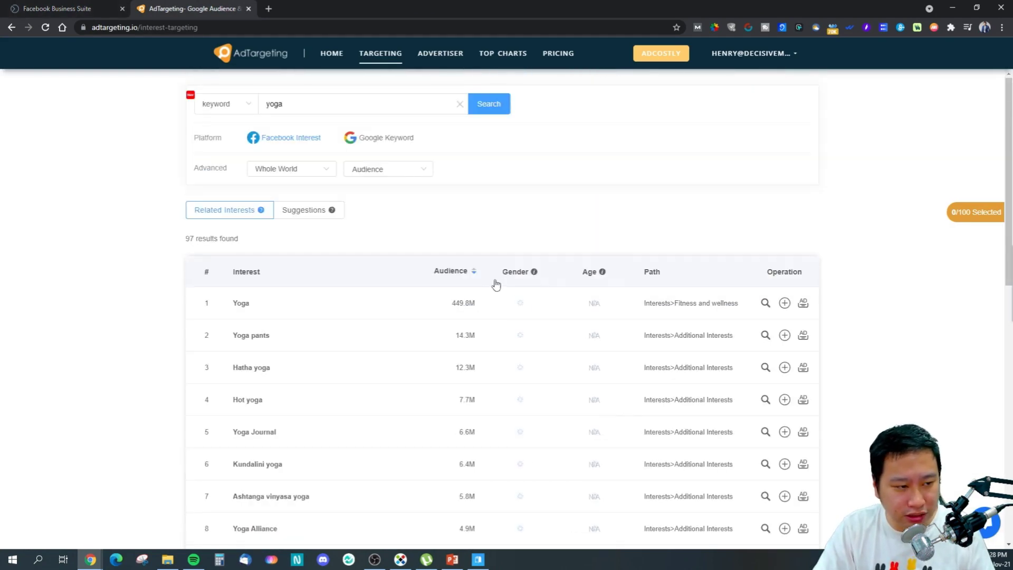
click(473, 272)
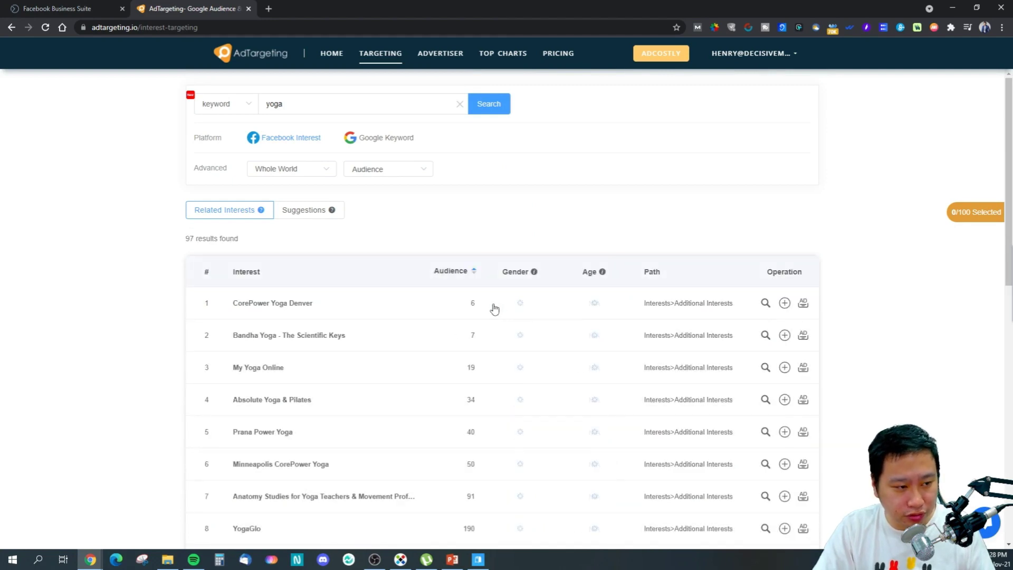
scroll(436, 378, down, 2)
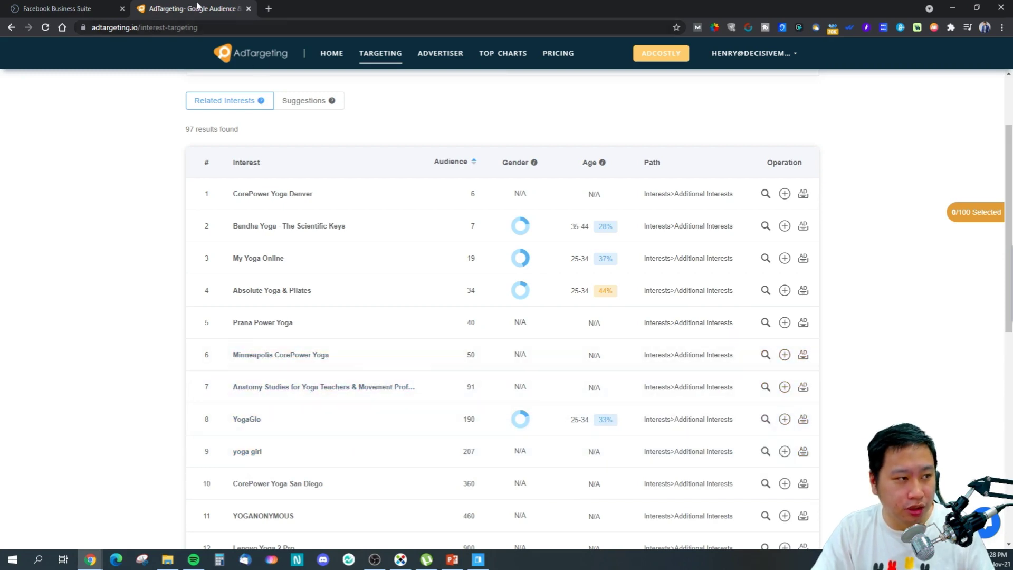
Step: Switch to Facebook Business Suite, search Detailed Targeting for "minneapolis core" and clear the query
click(106, 8)
text(min)
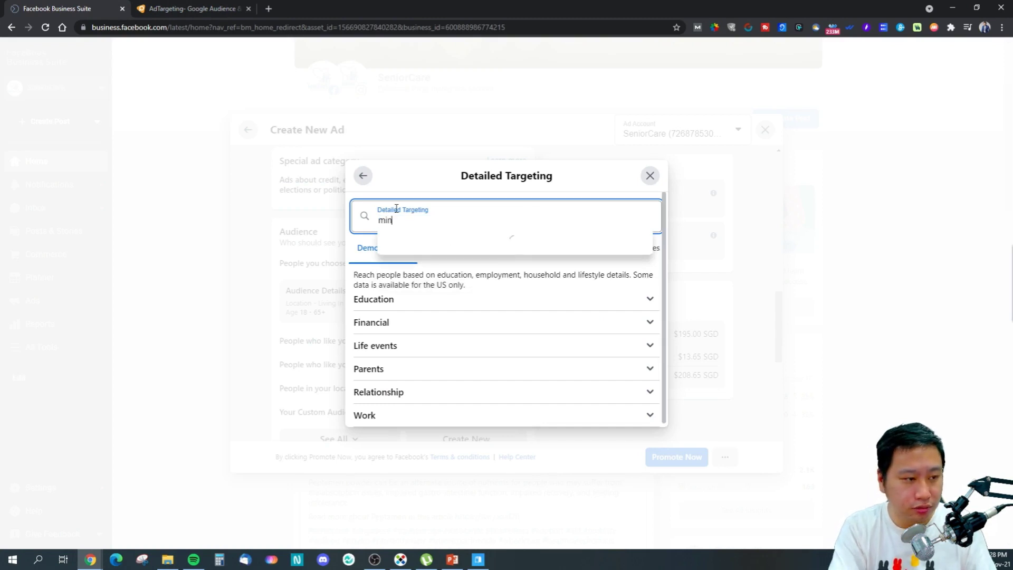
text(neapolis core)
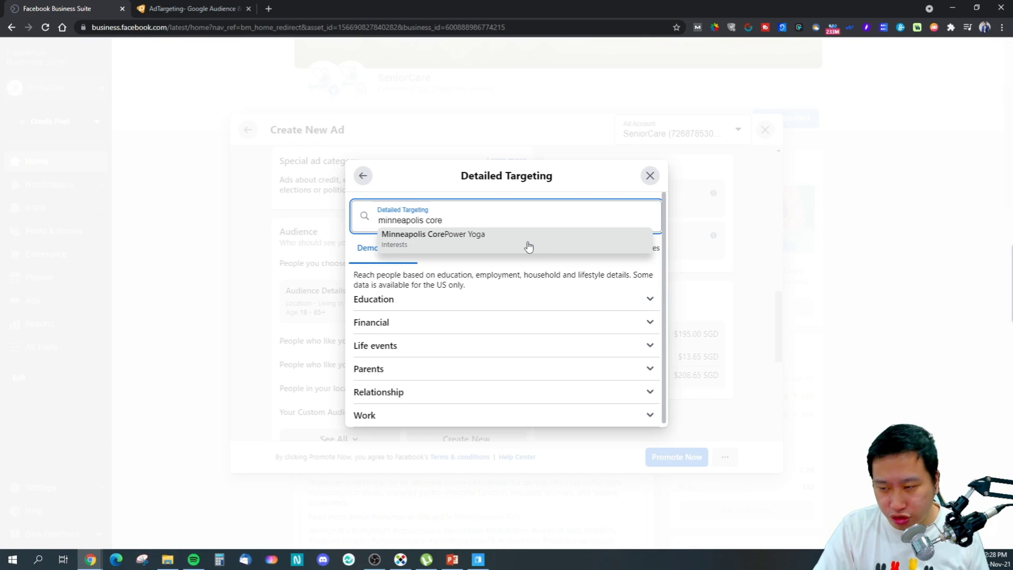
drag(443, 220, 370, 227)
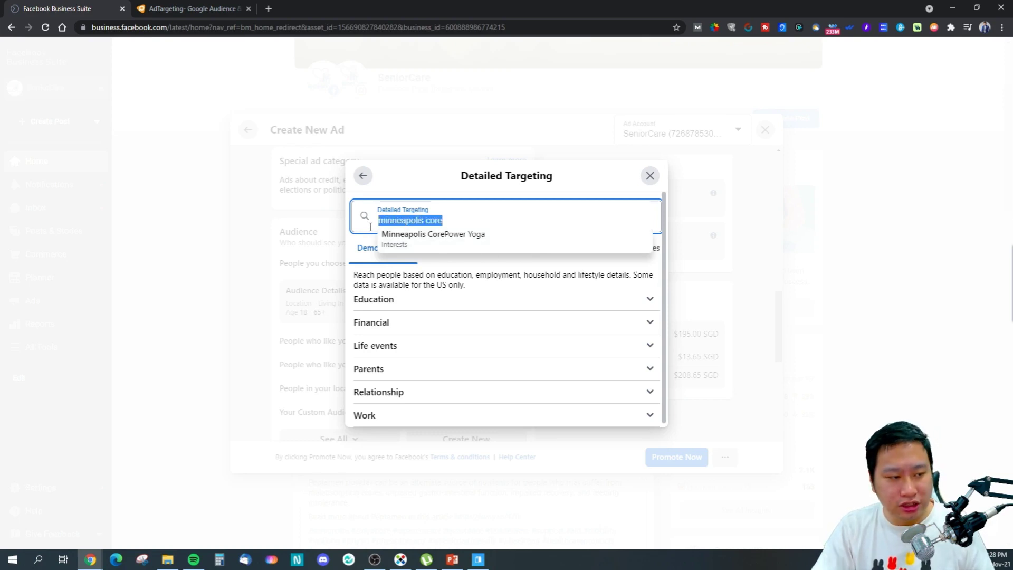
key(BackSpace)
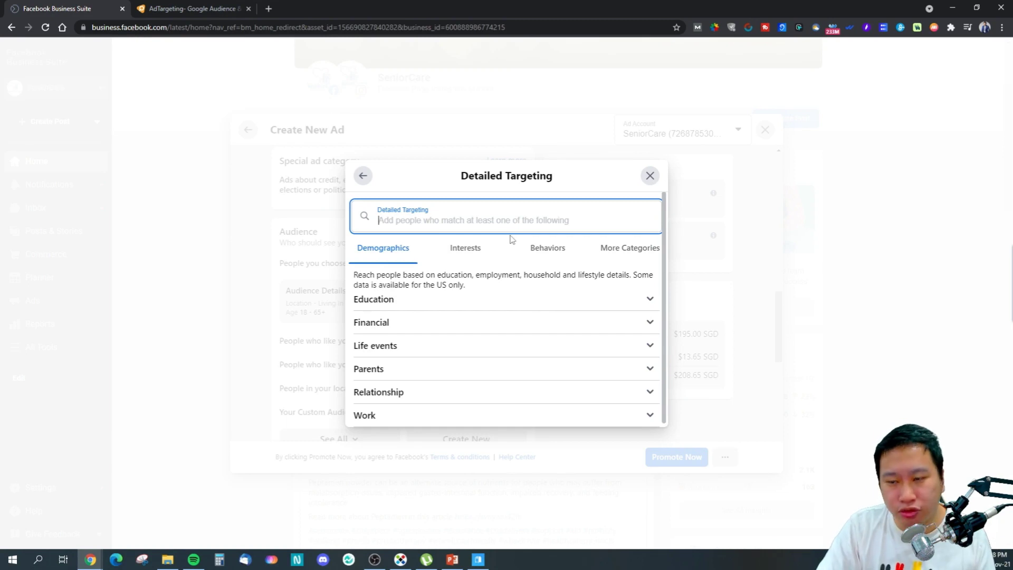
Step: Check the AdTargeting interest list, then search Detailed Targeting in Facebook Business Suite for "yoga"
click(176, 5)
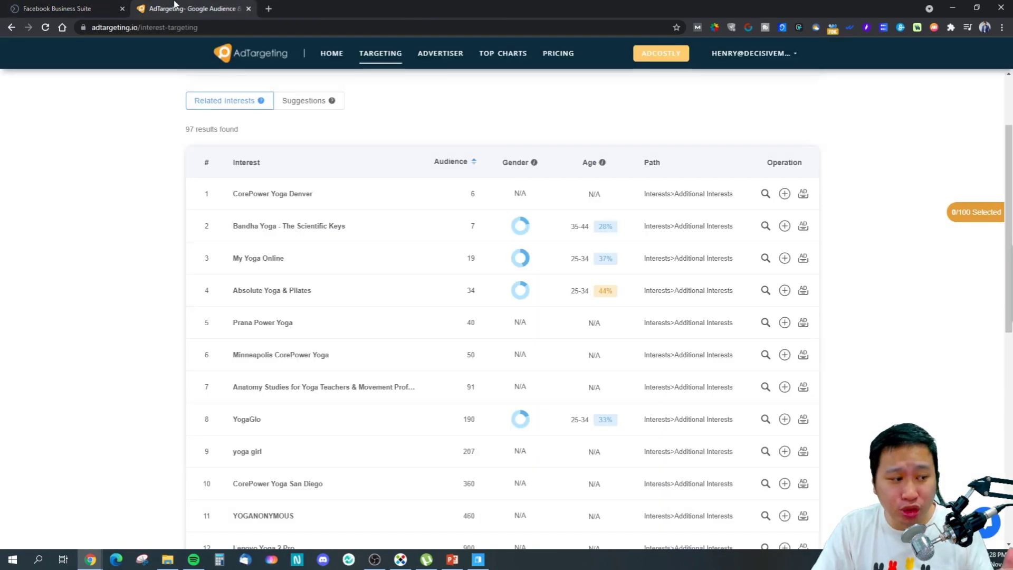
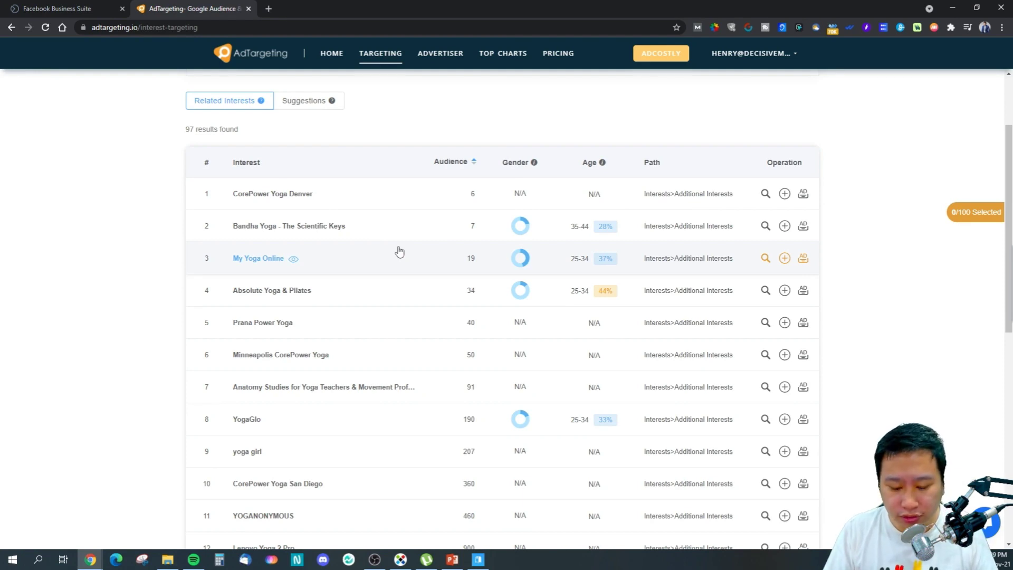
click(40, 7)
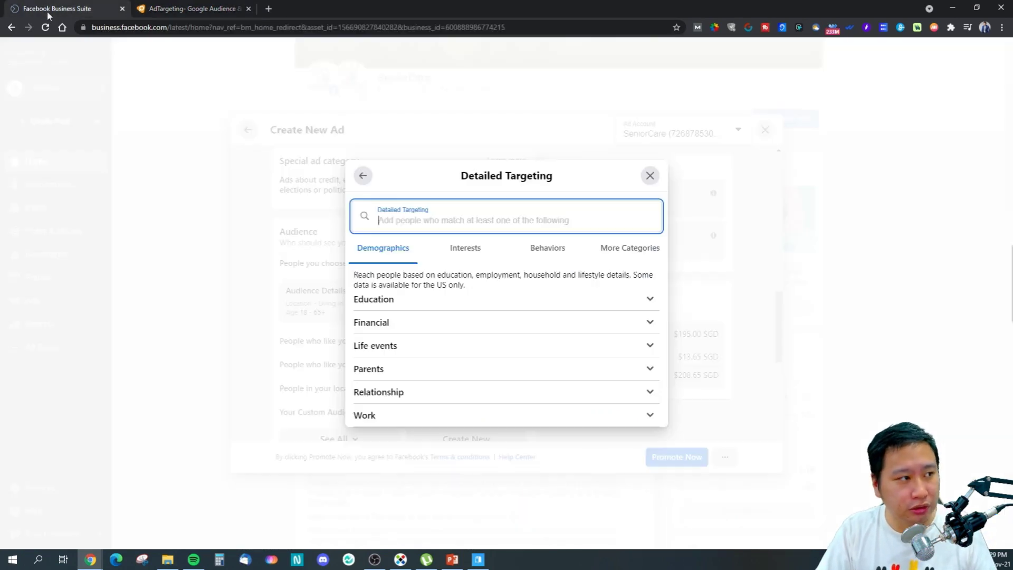
text(yoga)
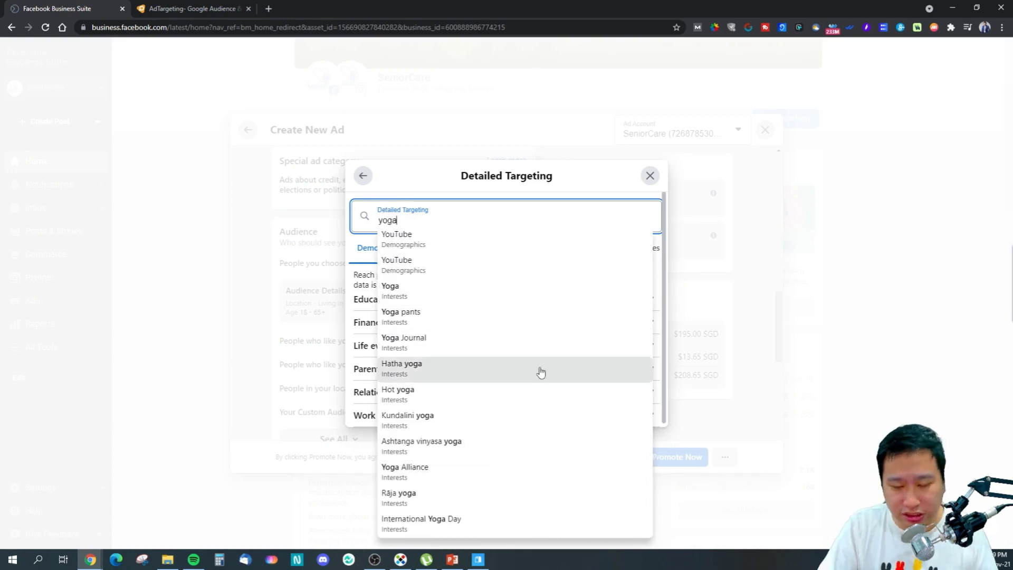
Step: Switch to AdTargeting and reset the audience sorting so the yoga interests are listed from the largest audience
click(225, 6)
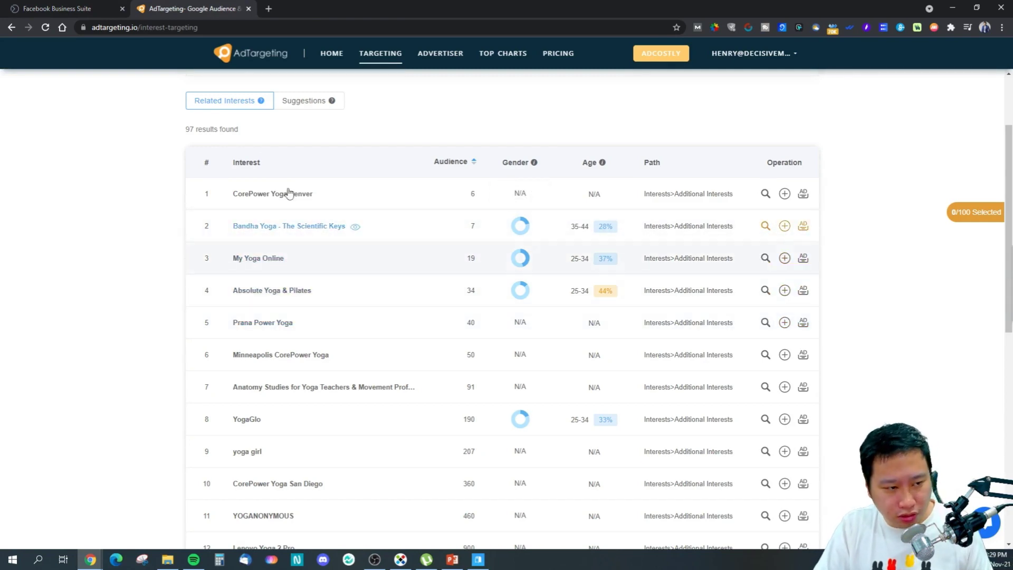
scroll(326, 177, up, 2)
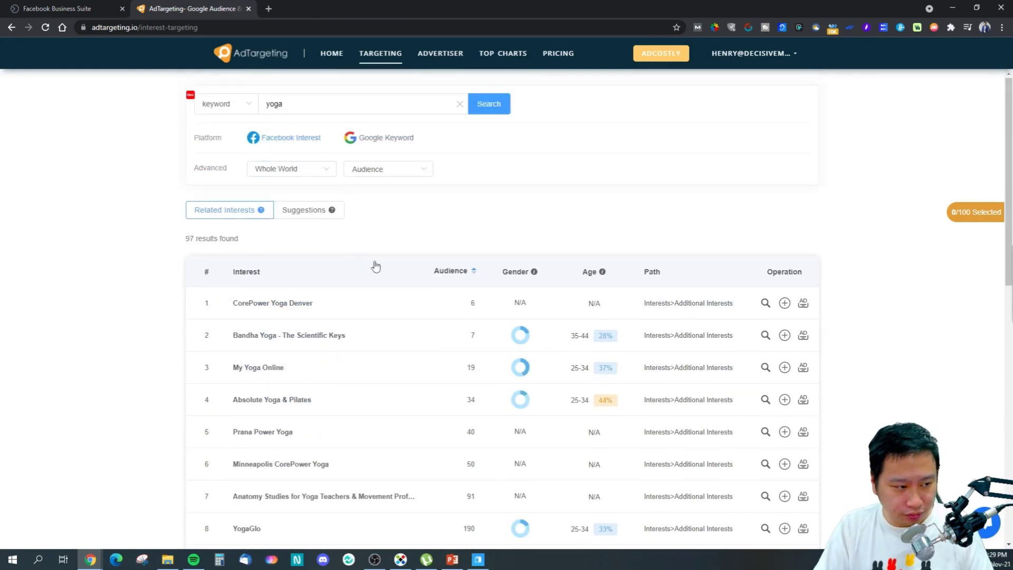
click(472, 274)
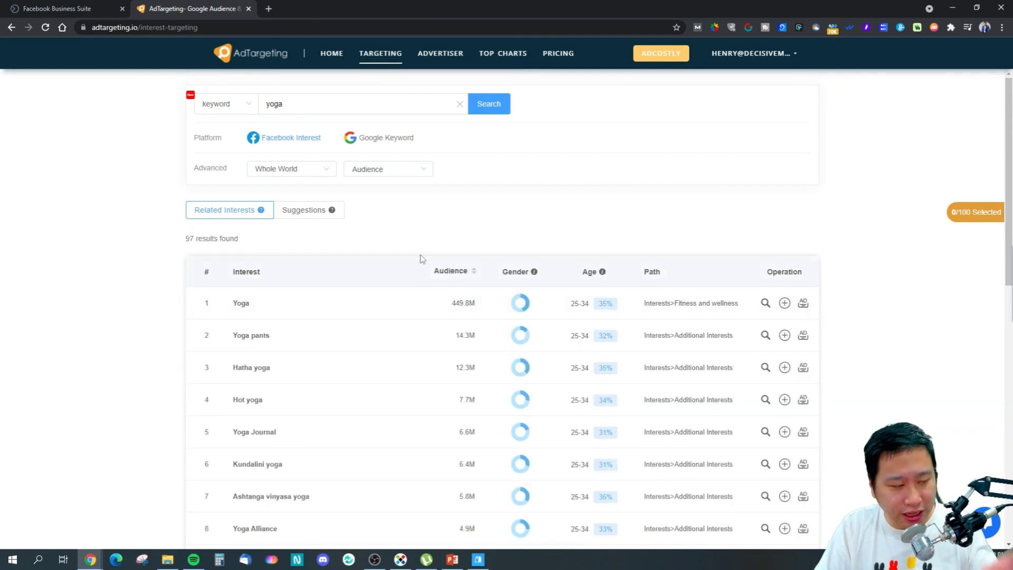
Step: Open the details of the interest "Yoga as exercise or alternative medicine" and examine its top countries, gender split and age groups
scroll(445, 296, down, 11)
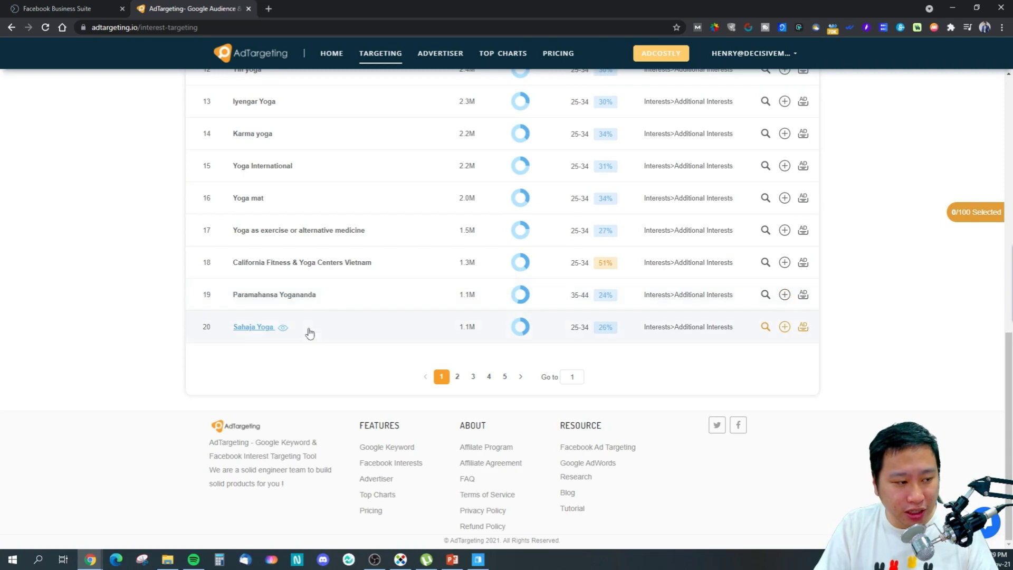
scroll(346, 311, up, 2)
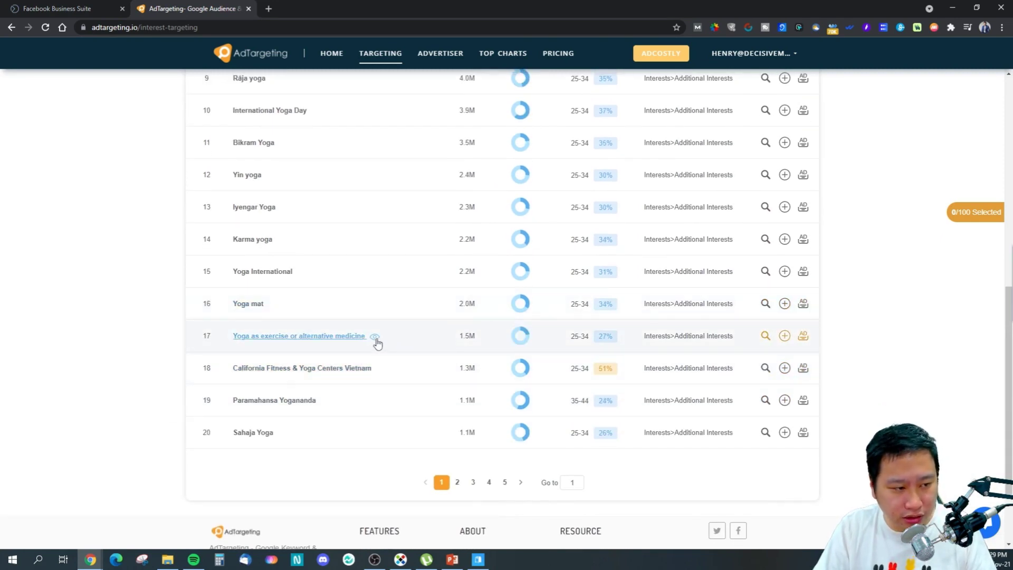
click(374, 337)
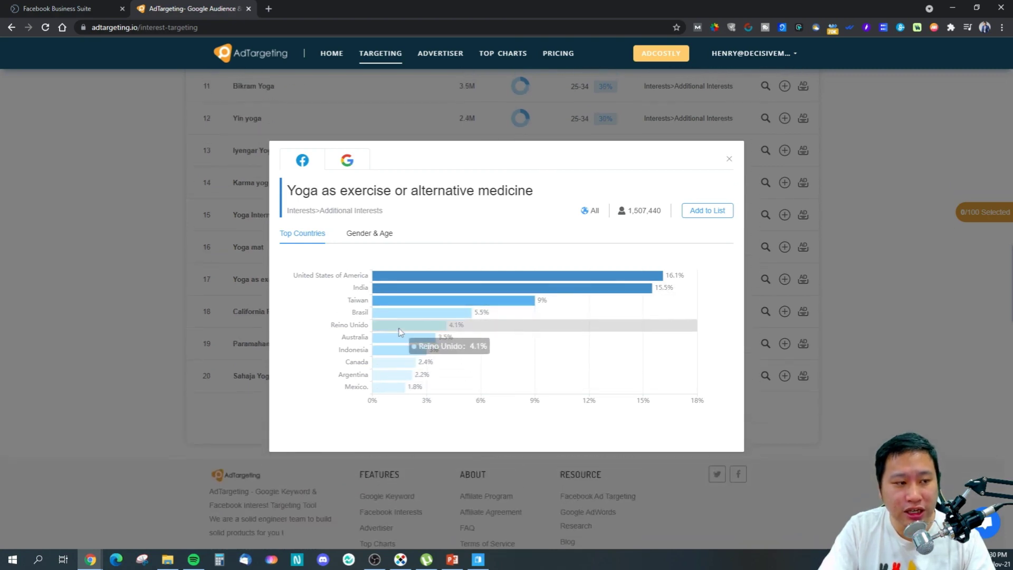
scroll(364, 311, up, 2)
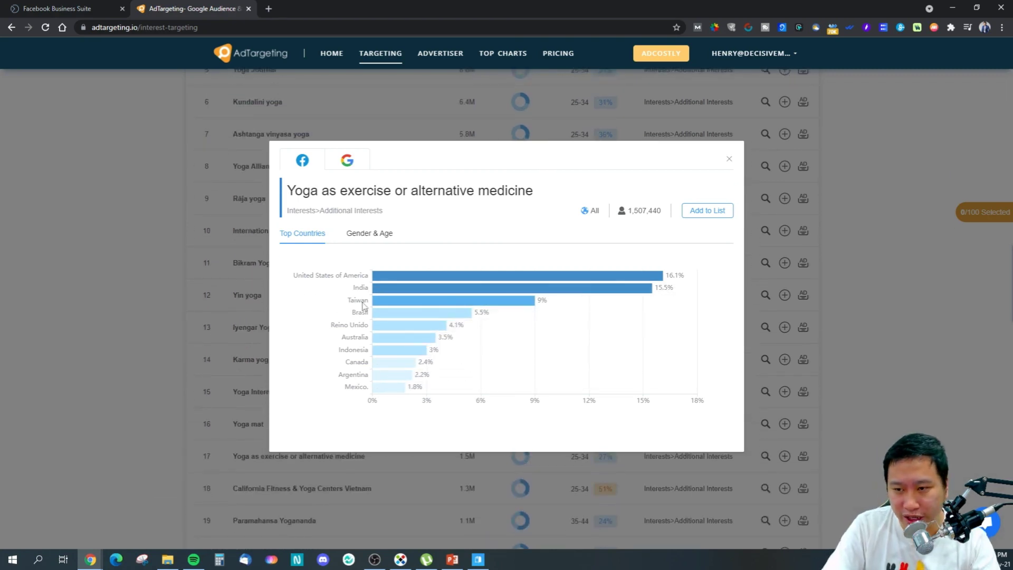
click(383, 236)
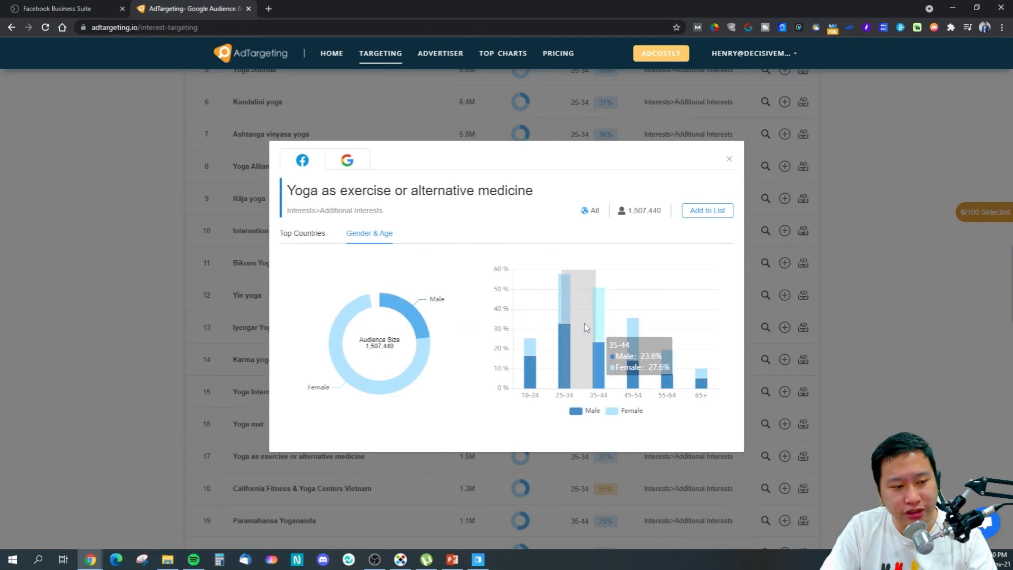
mouse_move(398, 304)
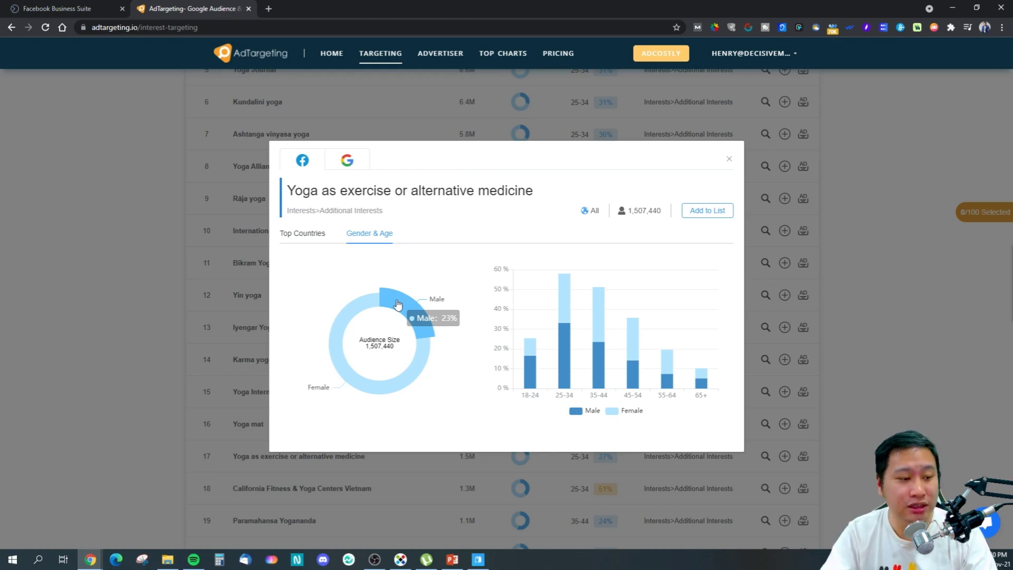
mouse_move(709, 375)
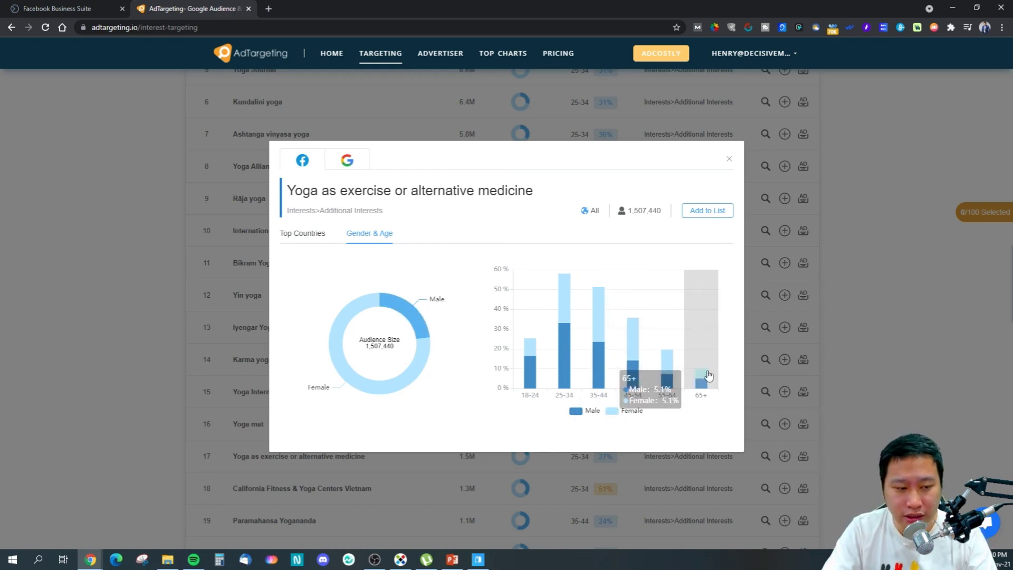
mouse_move(667, 379)
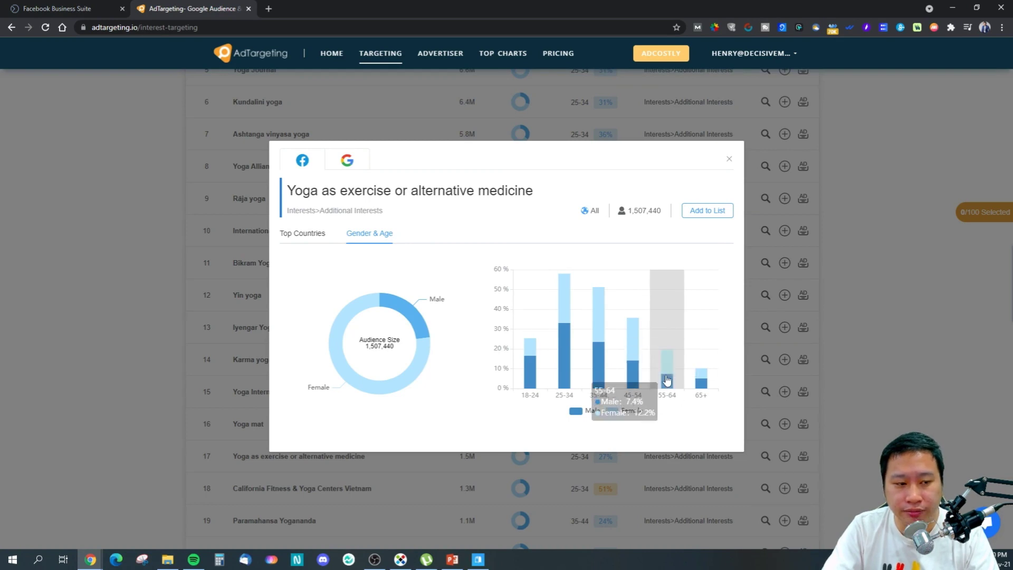
mouse_move(577, 391)
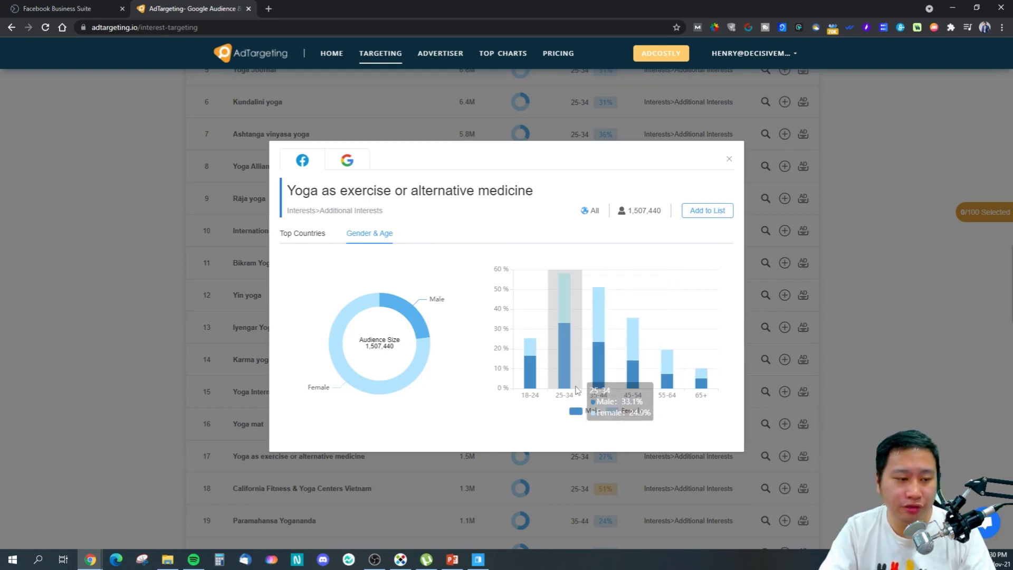
mouse_move(606, 370)
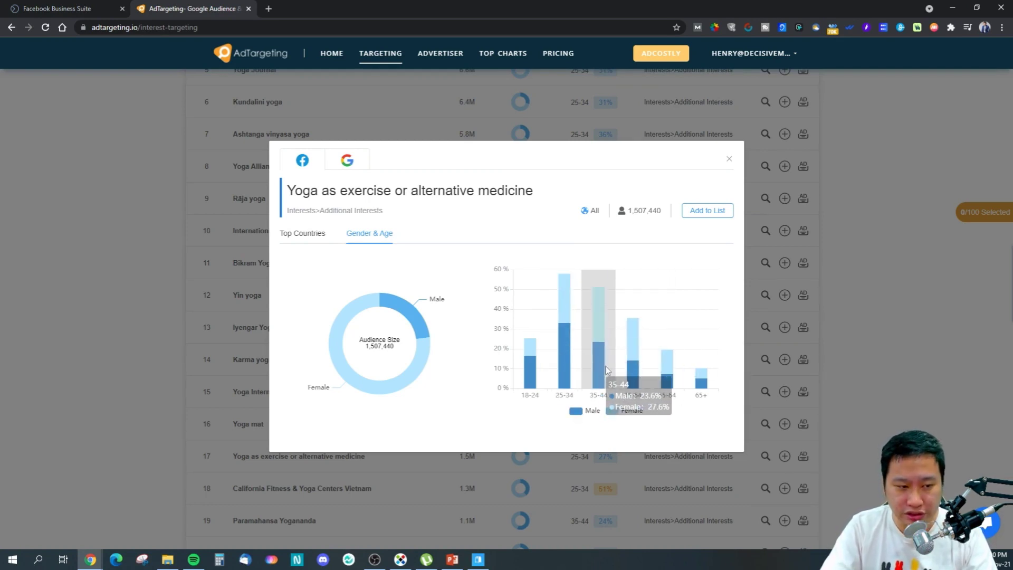
mouse_move(554, 377)
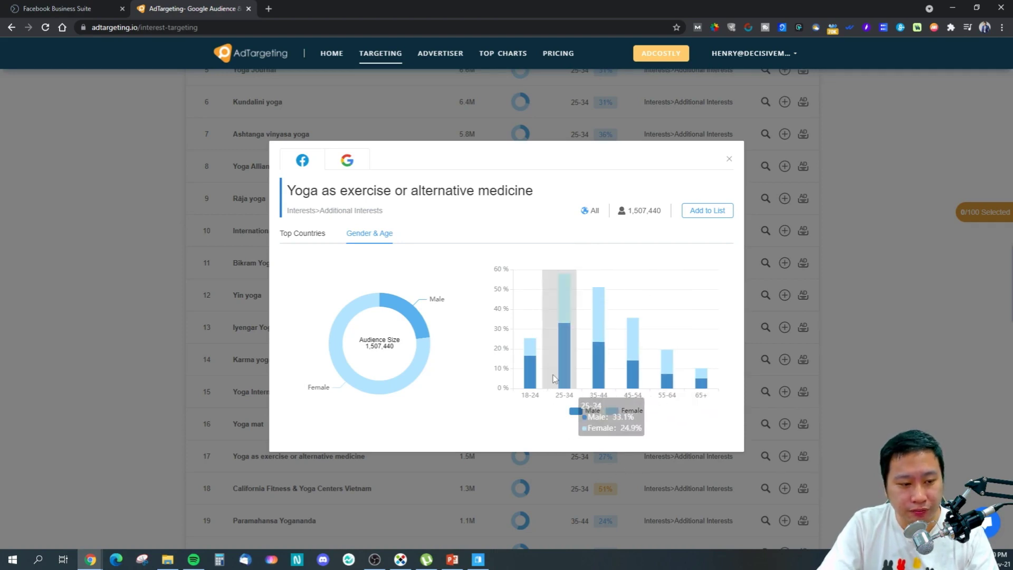
mouse_move(623, 389)
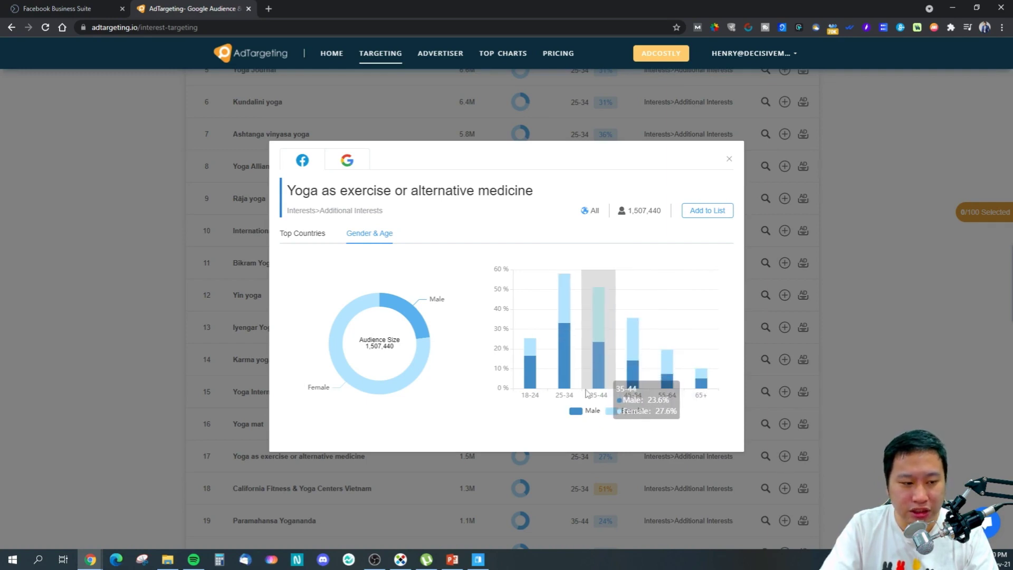
mouse_move(572, 357)
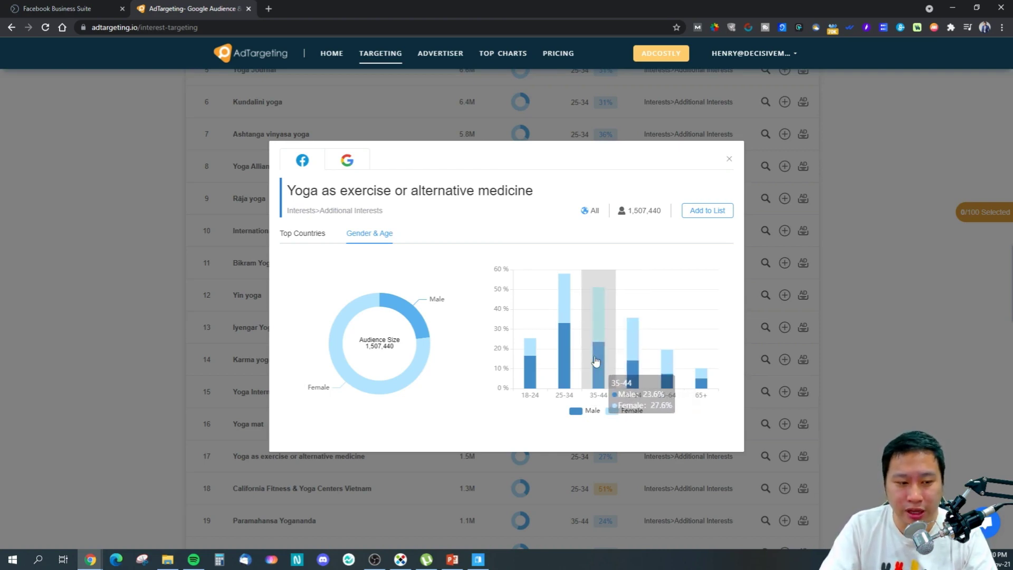
Step: View the interest's Google data, including related keywords and top countries, and close the details
click(342, 168)
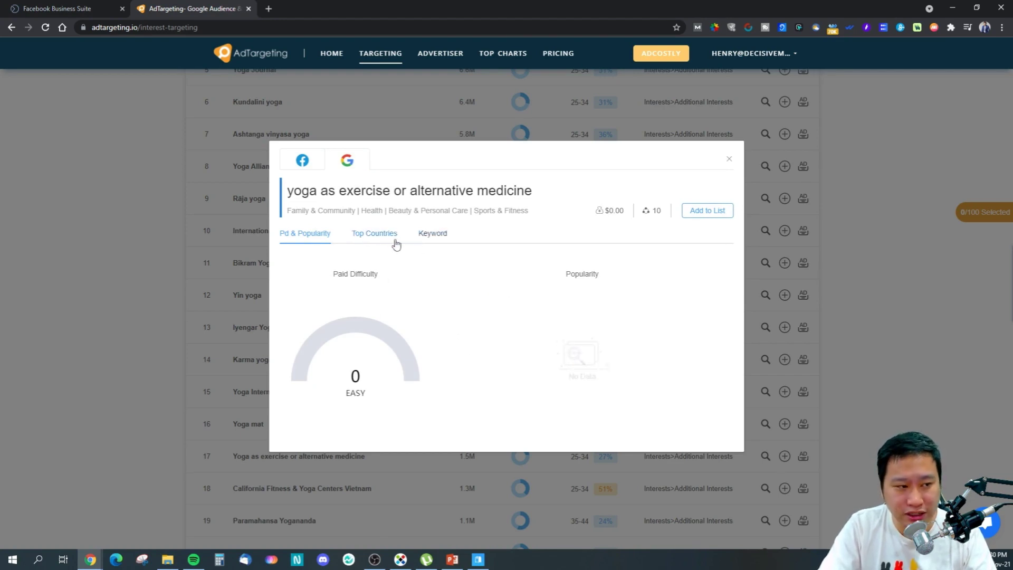
click(431, 233)
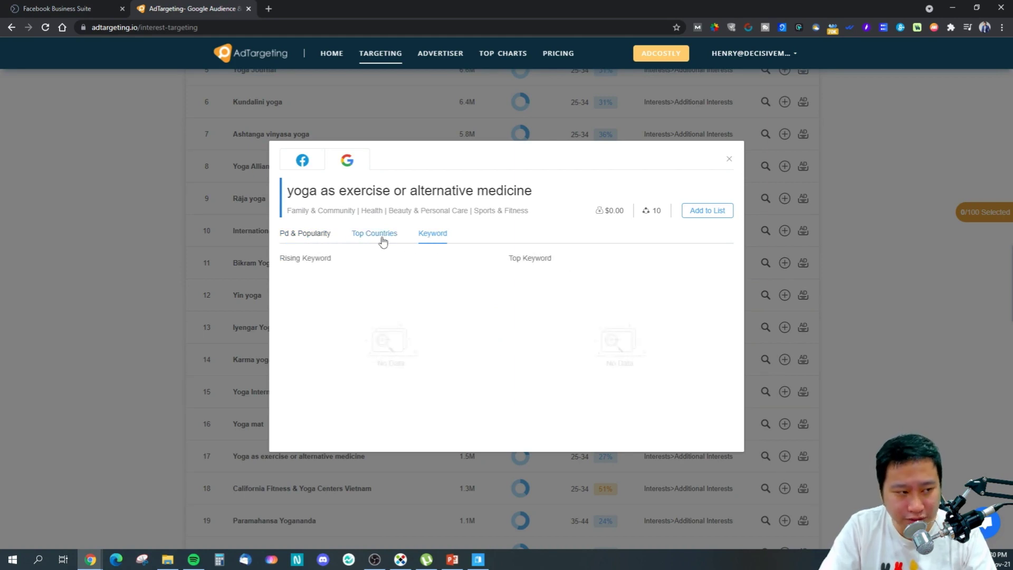
click(380, 234)
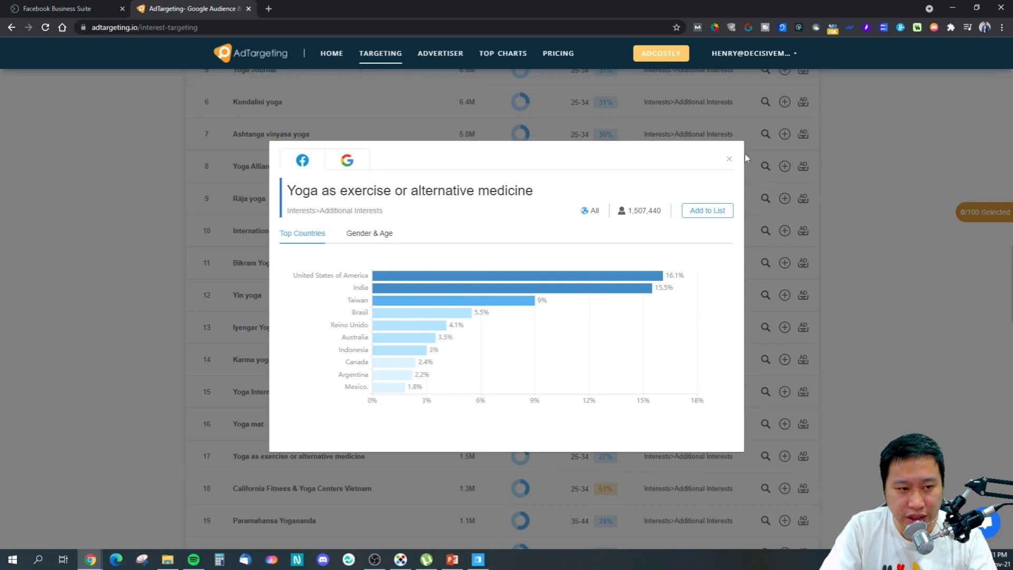
click(730, 161)
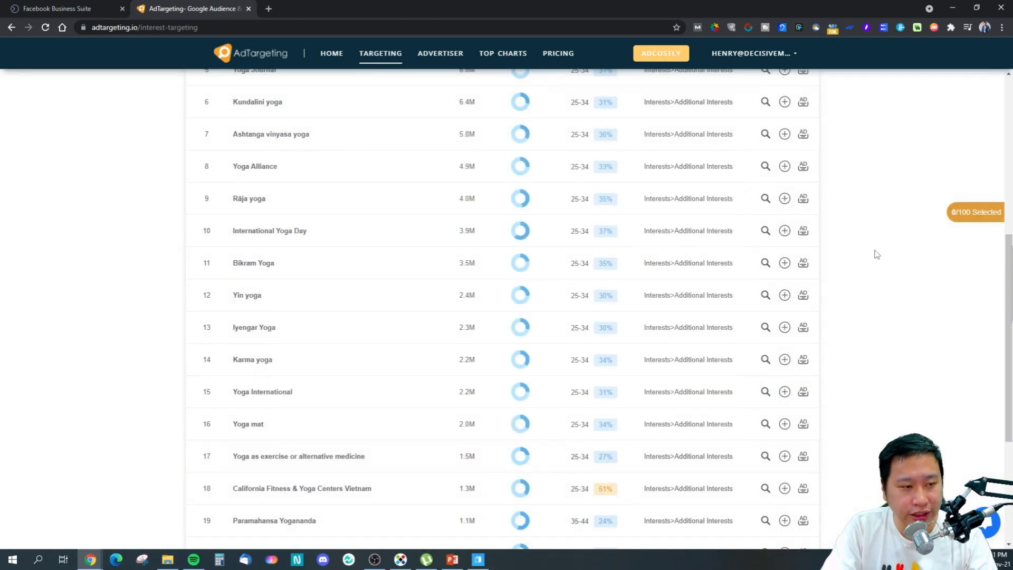
Step: Review the yoga interest list and run a Facebook search for "Yoga as exercise or alternative medicine" from its row
scroll(452, 288, up, 7)
scroll(420, 311, down, 6)
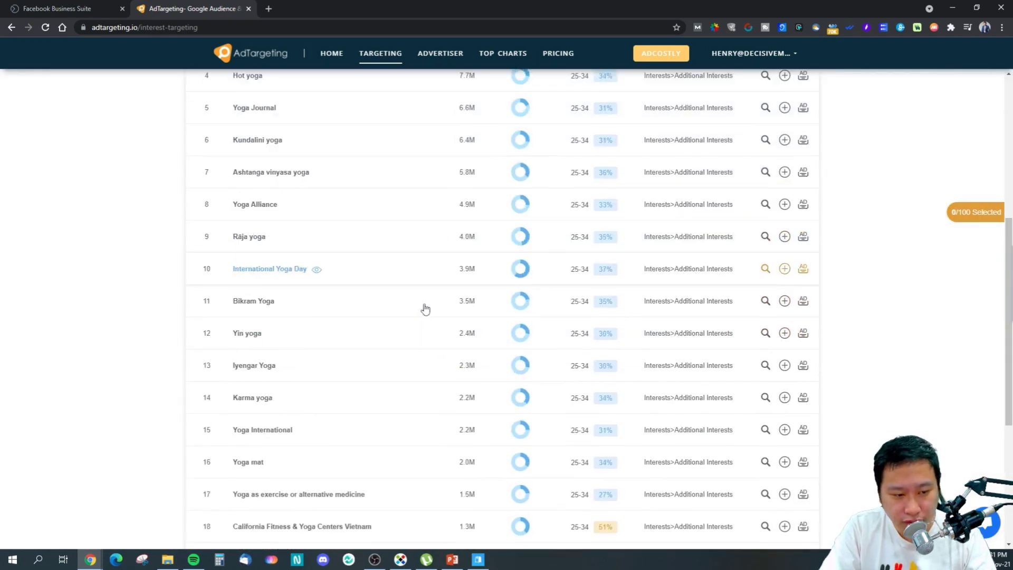
scroll(633, 264, up, 2)
scroll(628, 258, up, 2)
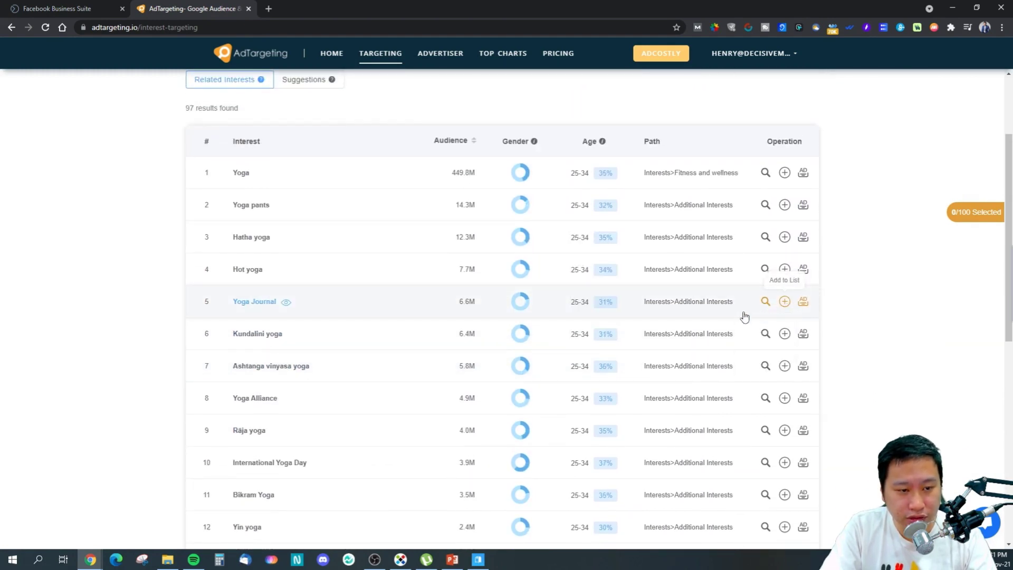
scroll(749, 314, down, 3)
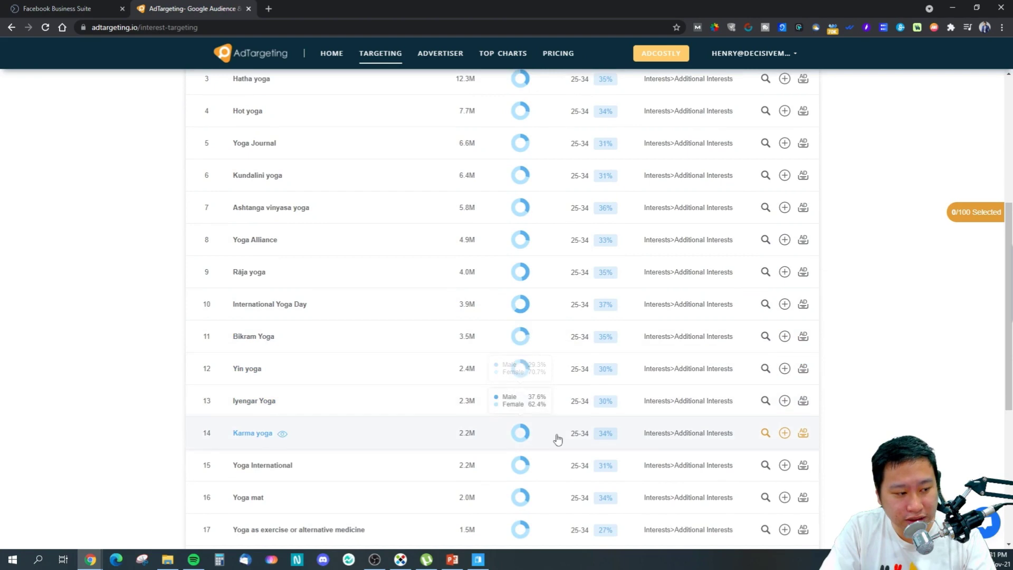
scroll(556, 436, down, 1)
scroll(685, 470, down, 2)
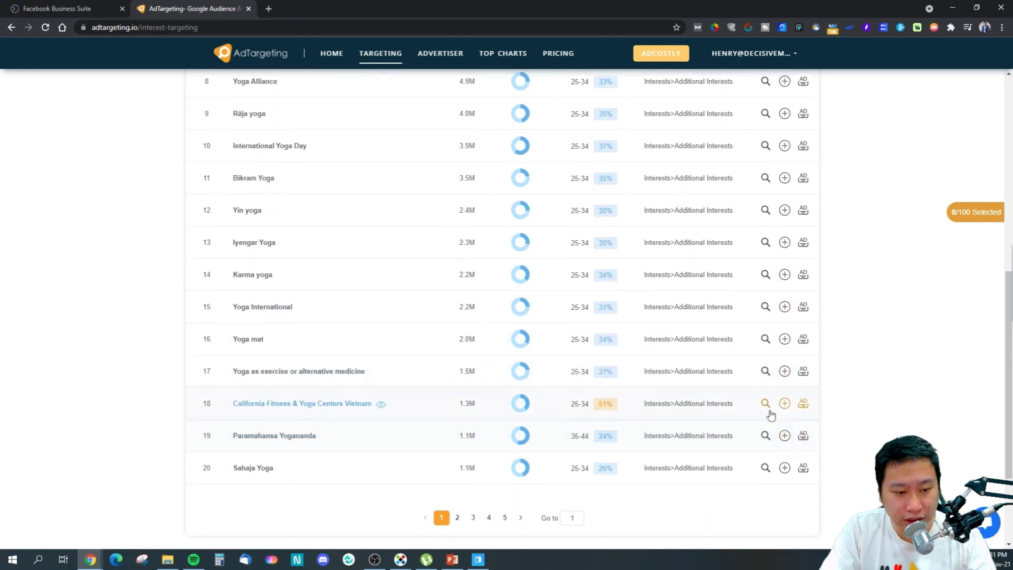
mouse_move(769, 405)
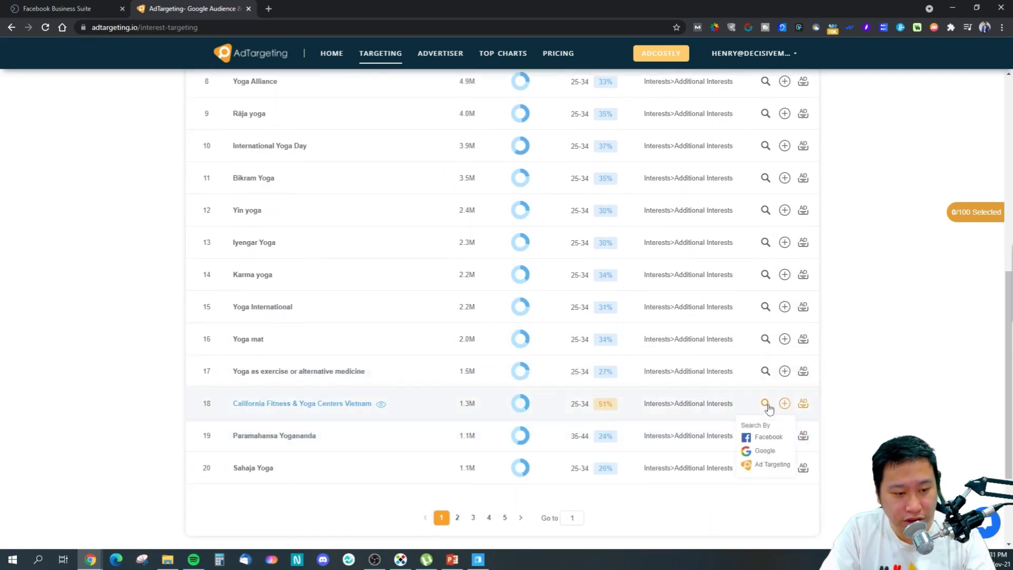
mouse_move(765, 373)
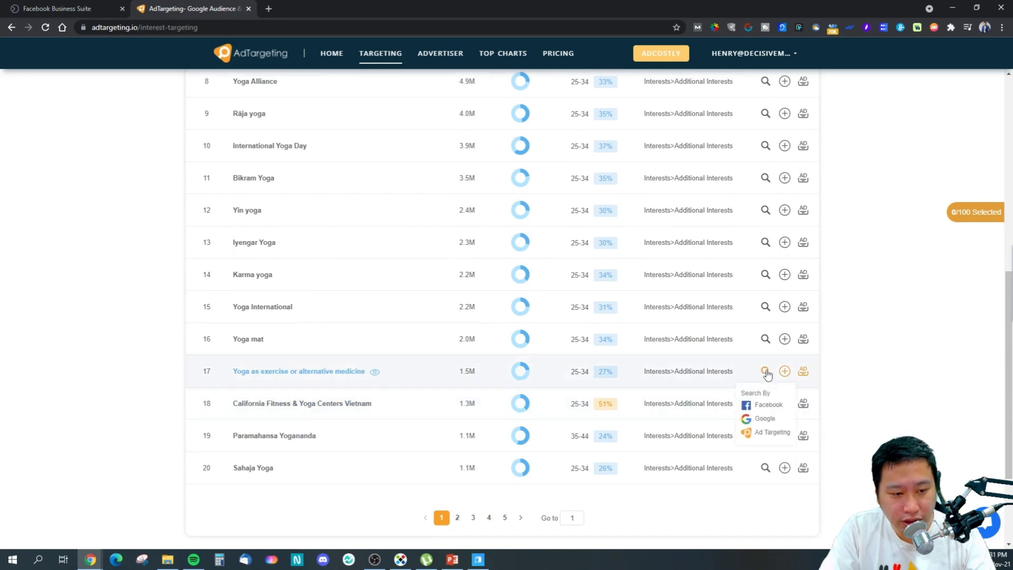
click(764, 406)
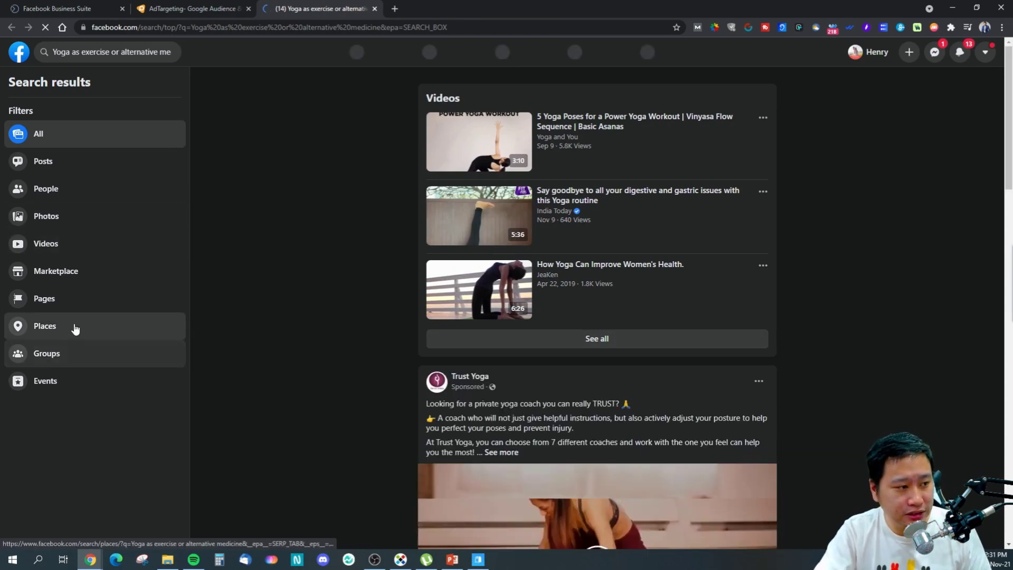
Step: Filter the Facebook search results to Pages and look through the yoga-related pages
click(84, 312)
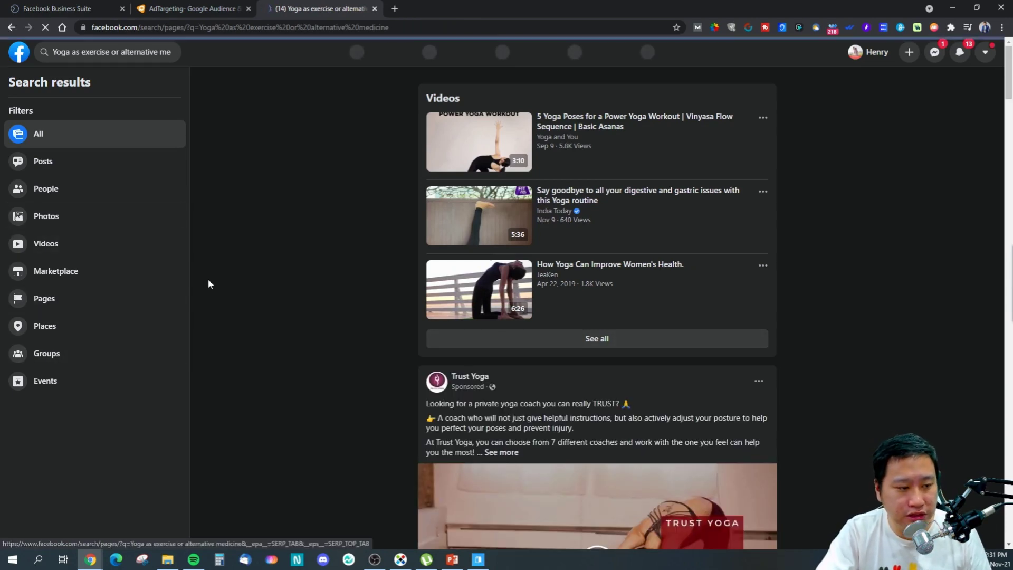
click(126, 279)
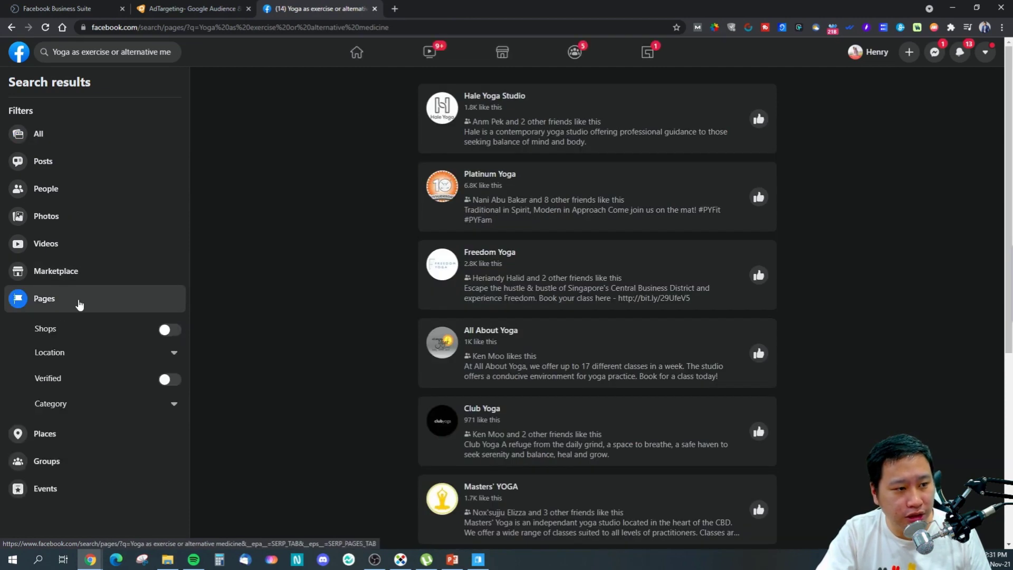
scroll(370, 301, down, 4)
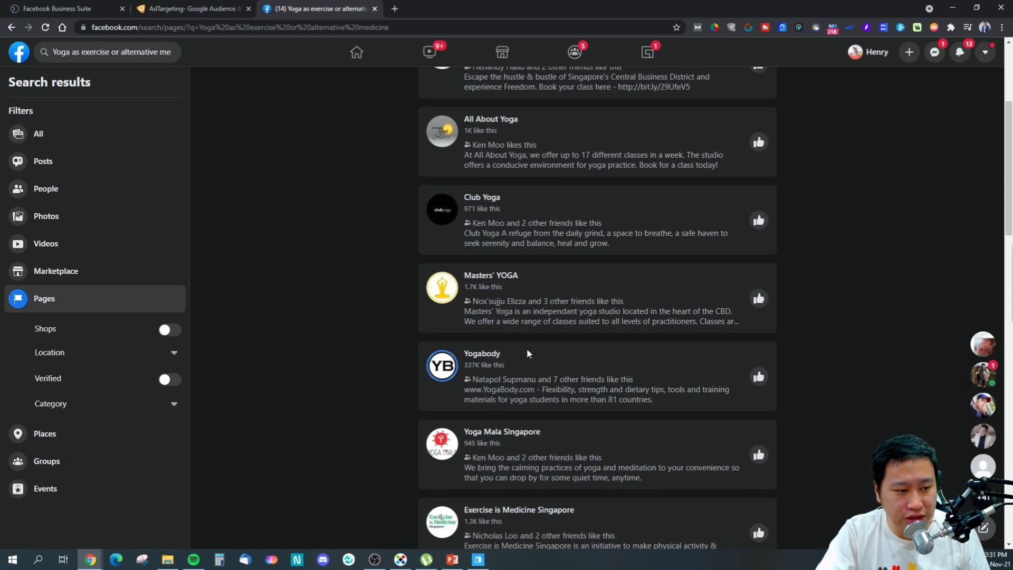
scroll(540, 439, down, 3)
scroll(360, 384, down, 13)
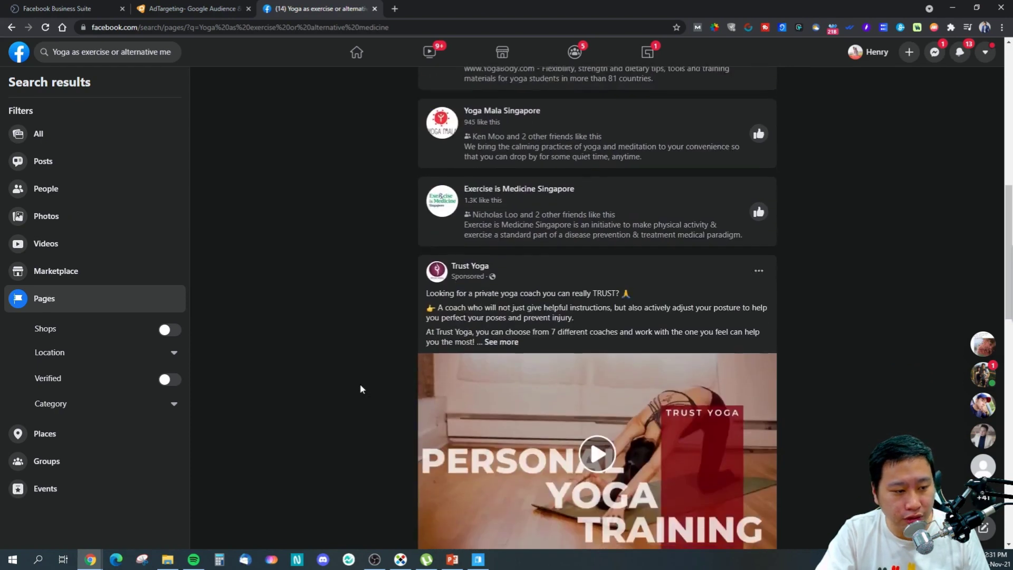
Step: Look further through the yoga-related pages, then switch the search results to Groups and back to Pages
scroll(356, 385, down, 1)
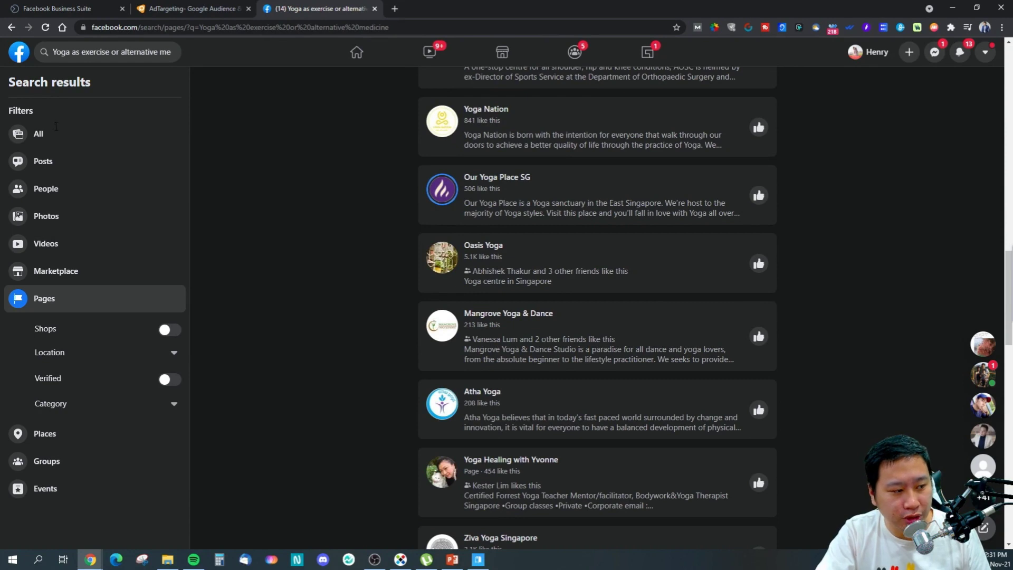
click(47, 460)
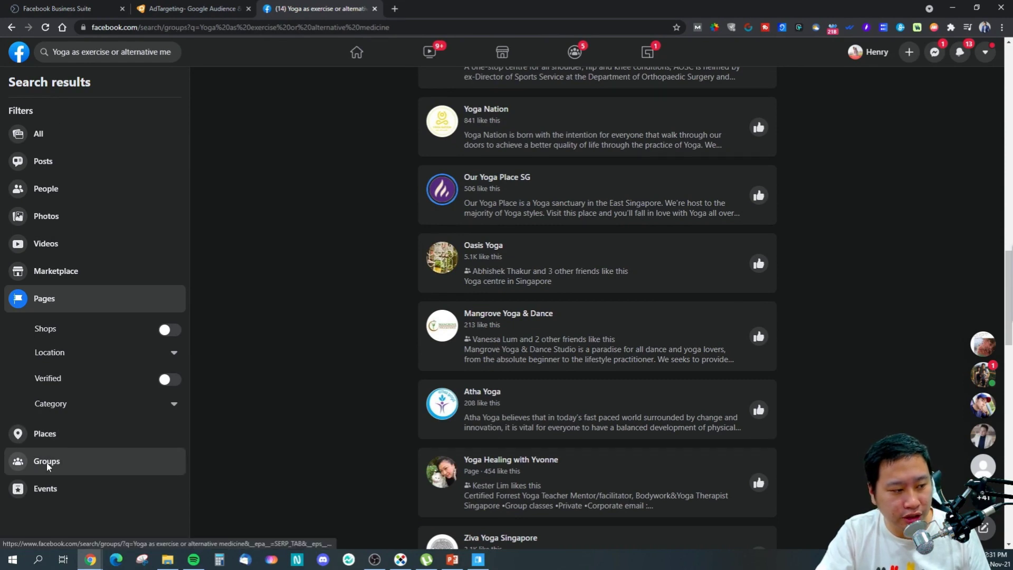
click(46, 299)
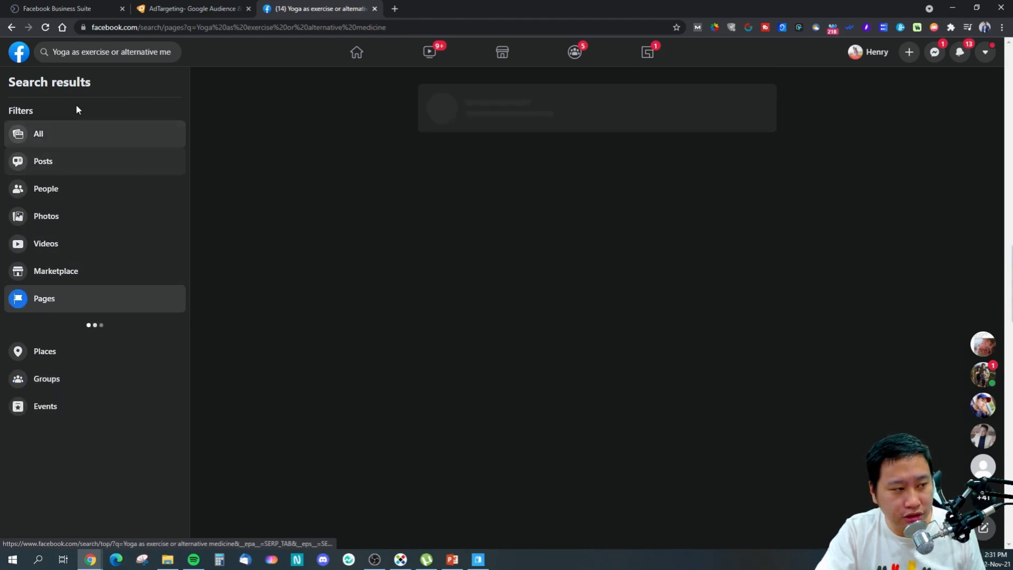
Step: Switch to AdTargeting's yoga interest list, run an advertiser search for "Yoga as exercise or alternative medicine", and close its results
click(135, 11)
mouse_move(770, 411)
mouse_move(765, 376)
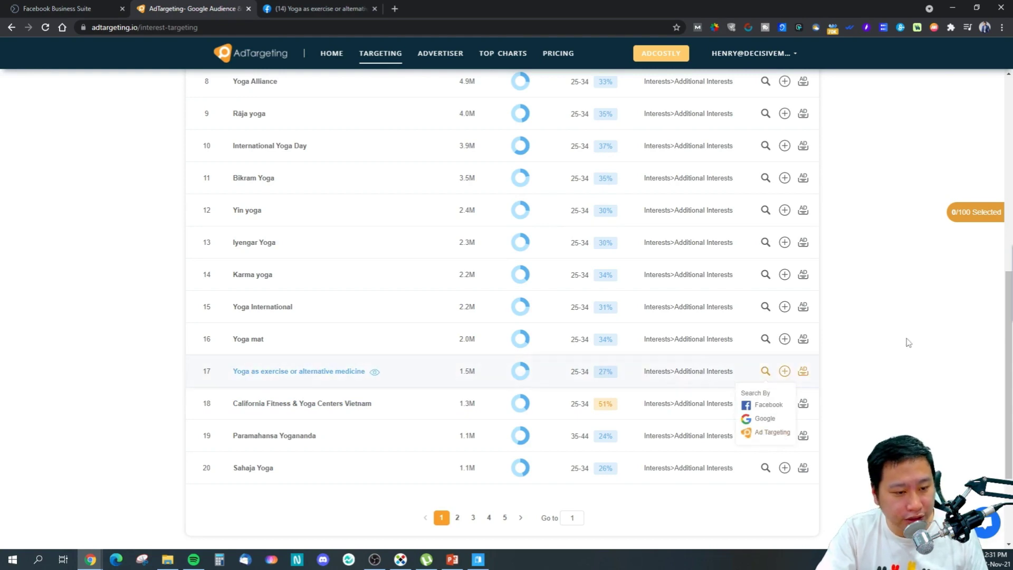
scroll(810, 352, up, 8)
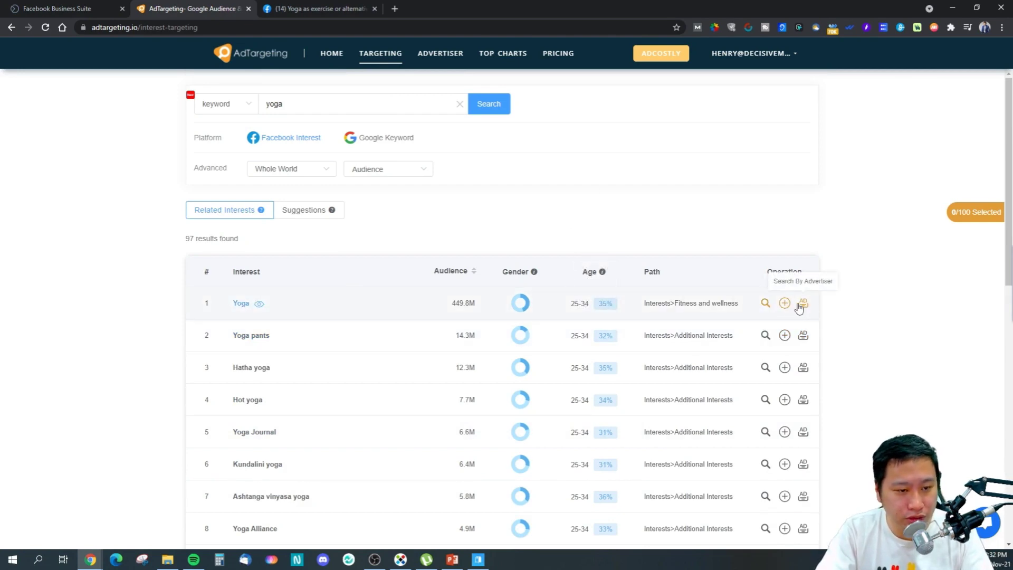
scroll(452, 232, down, 10)
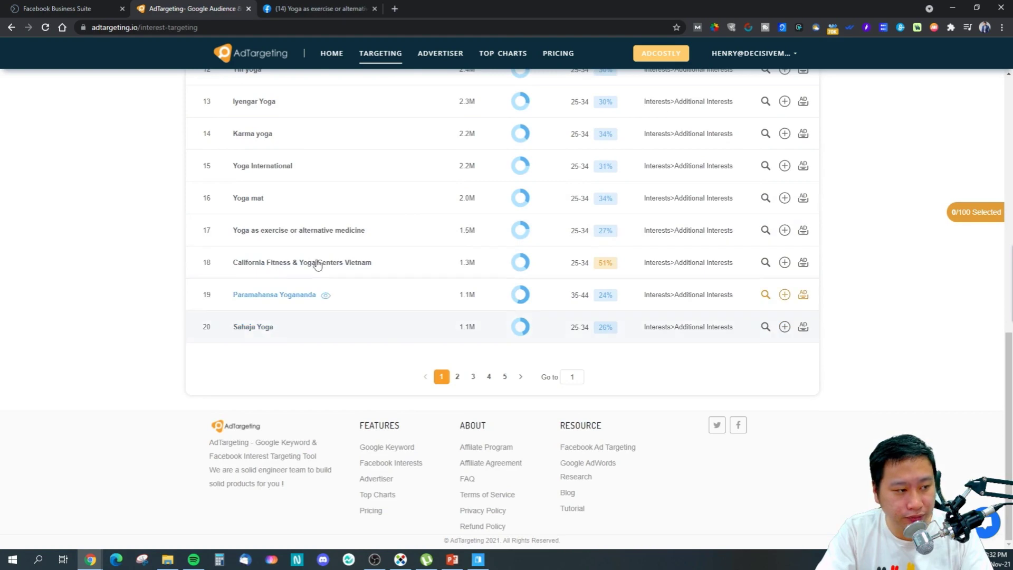
scroll(532, 269, up, 1)
mouse_move(767, 286)
click(803, 283)
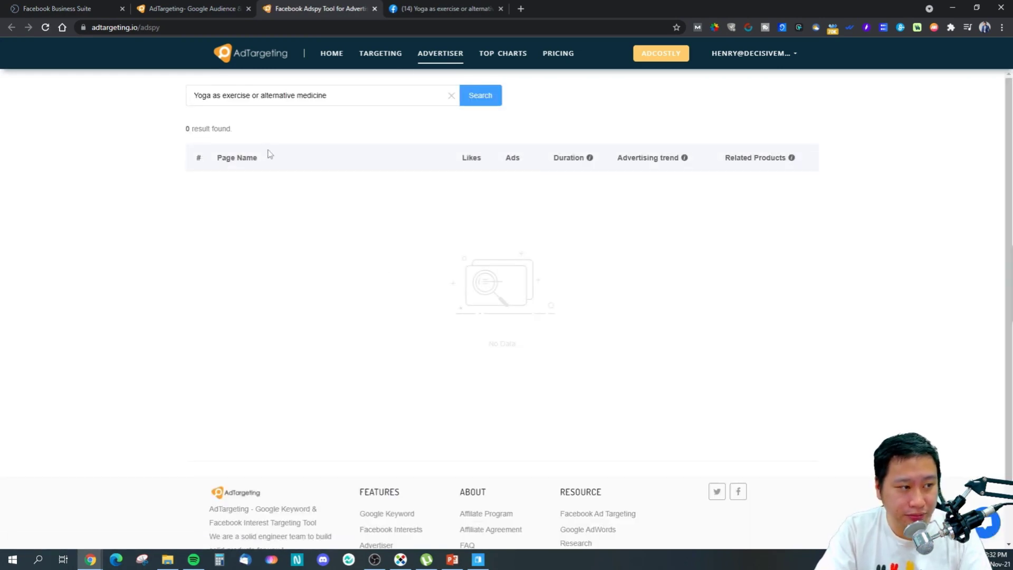
click(375, 8)
Step: Run an advertiser search for the "Yoga" interest from its row and review the advertisers' likes, ads and advertising trends
scroll(625, 197, up, 10)
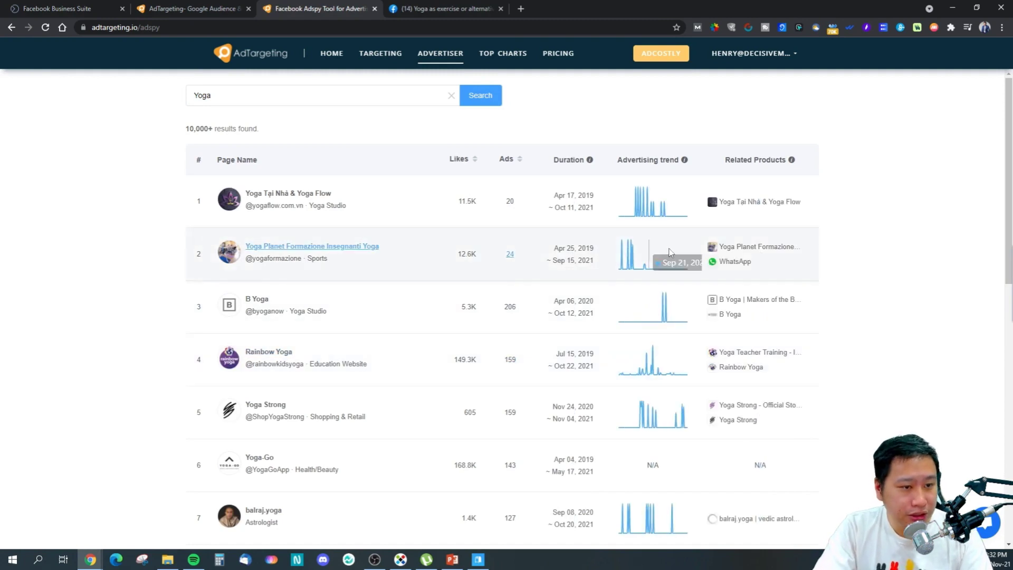
mouse_move(627, 209)
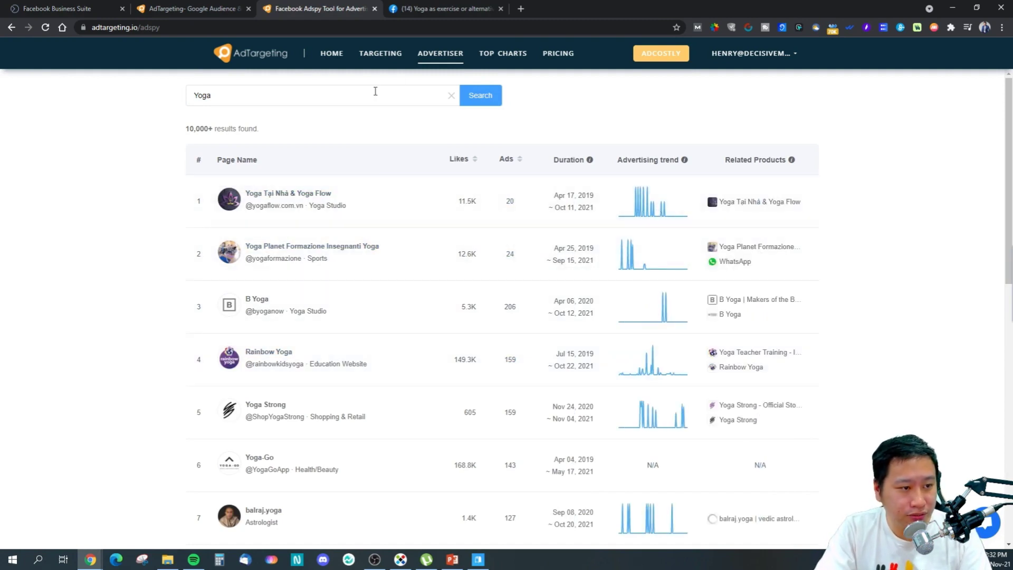
click(189, 9)
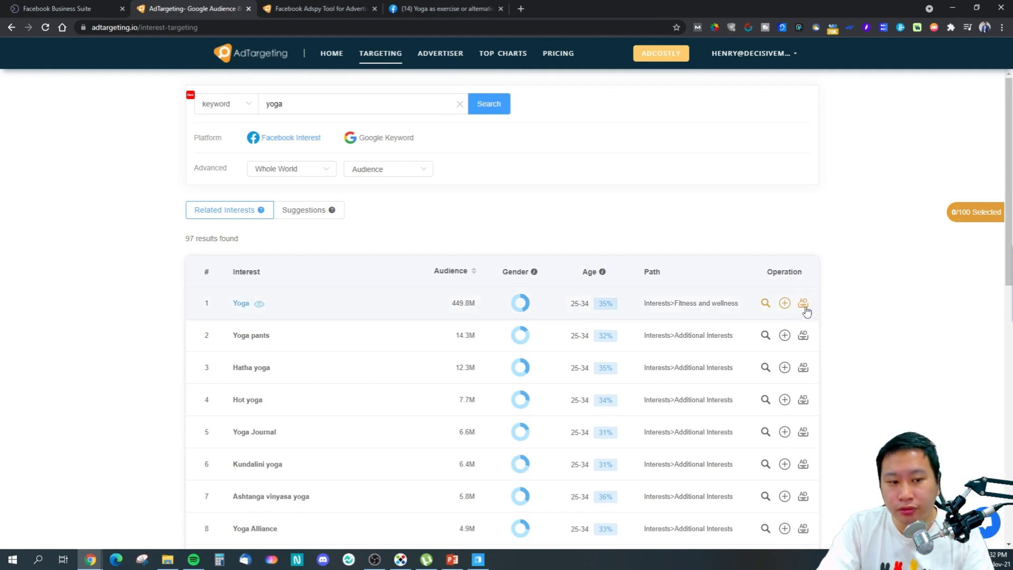
click(314, 9)
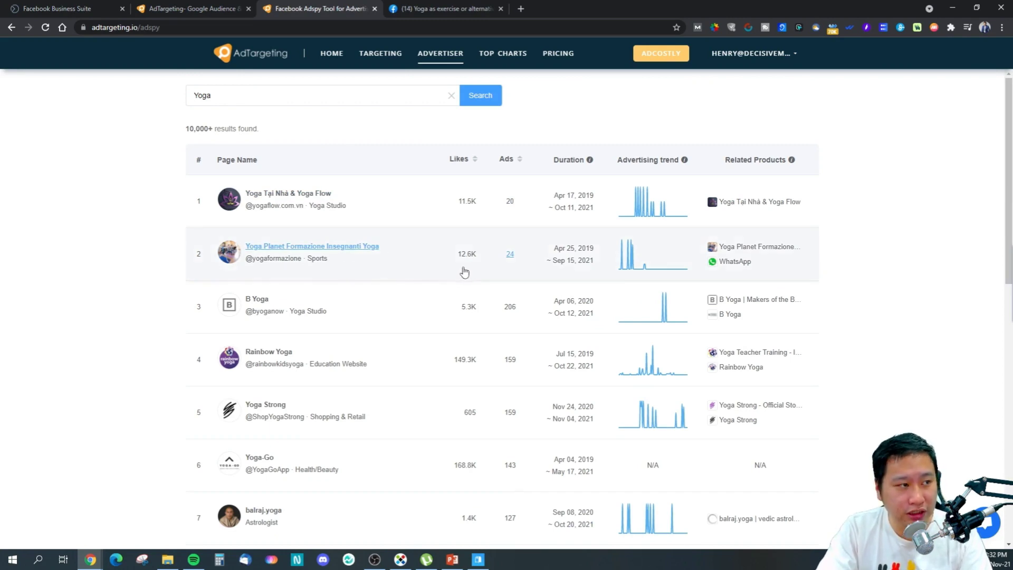
key(ctrl+shift+Tab)
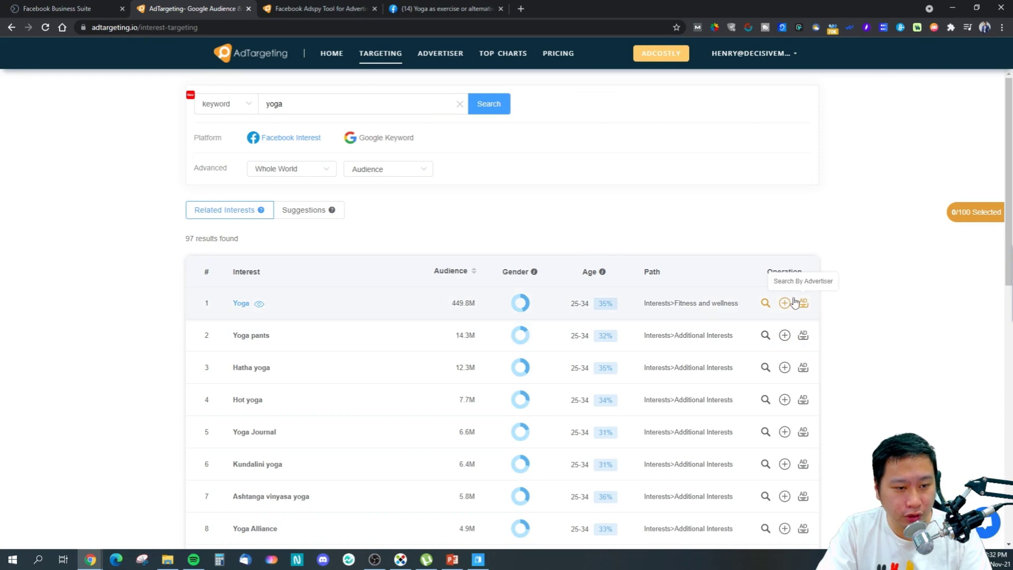
key(ctrl+Tab)
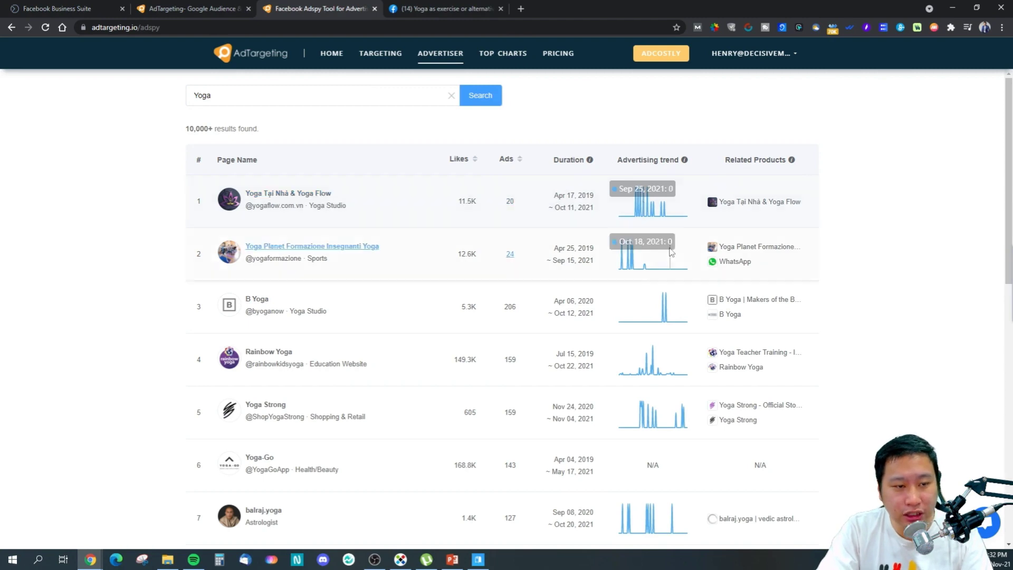
Step: Open the advertiser "Yoga Tại Nhà & Yoga Flow" and examine its advertising trend, hot words, geography, platform and creative type distributions
click(654, 203)
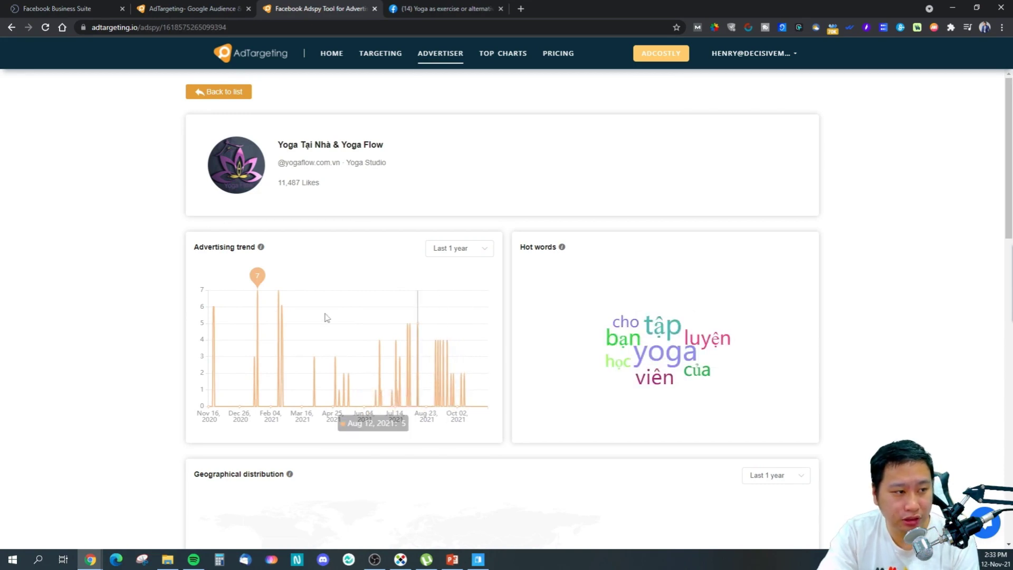
scroll(450, 315, down, 5)
scroll(425, 311, up, 3)
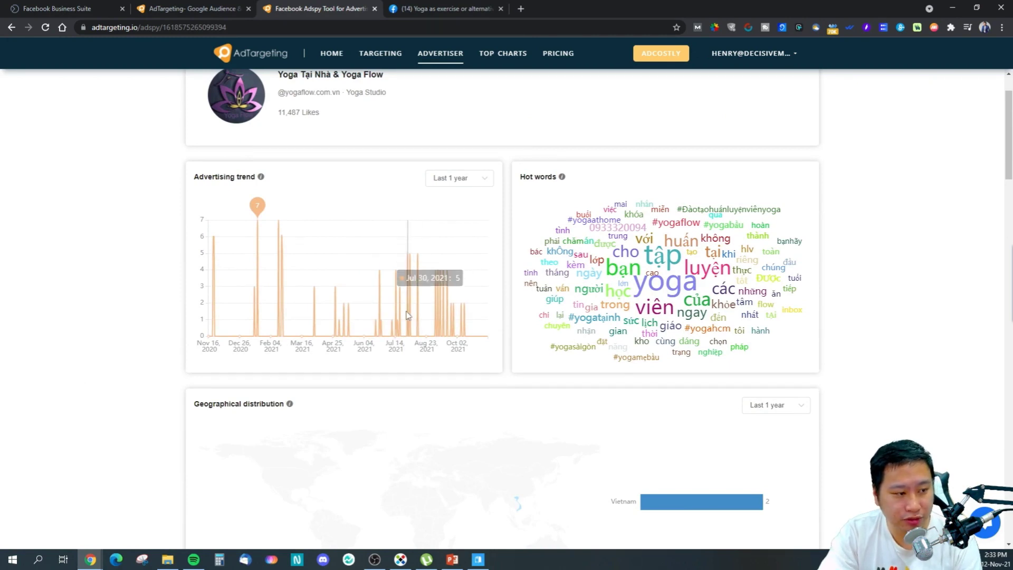
scroll(419, 315, down, 7)
scroll(482, 288, up, 2)
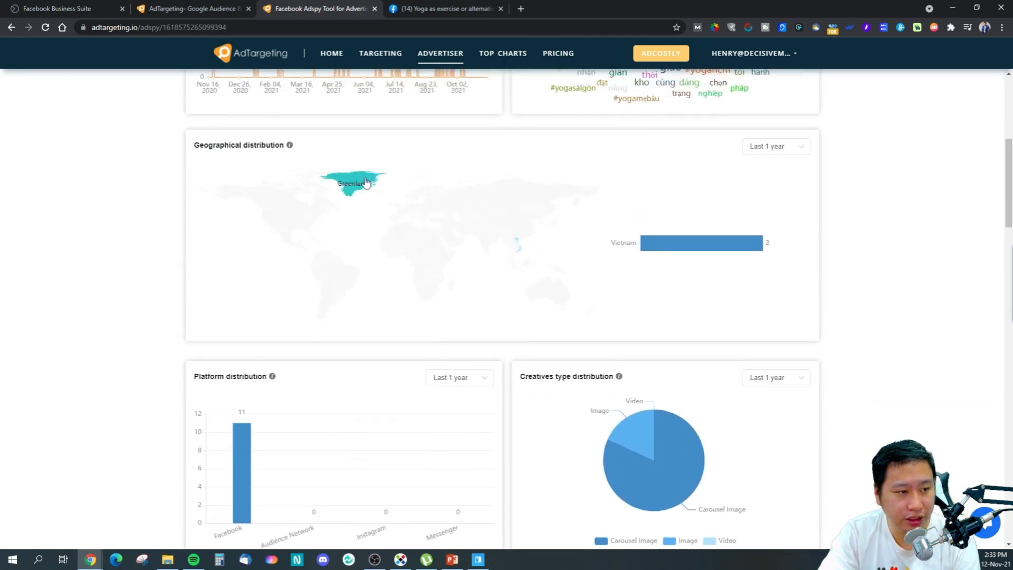
mouse_move(520, 254)
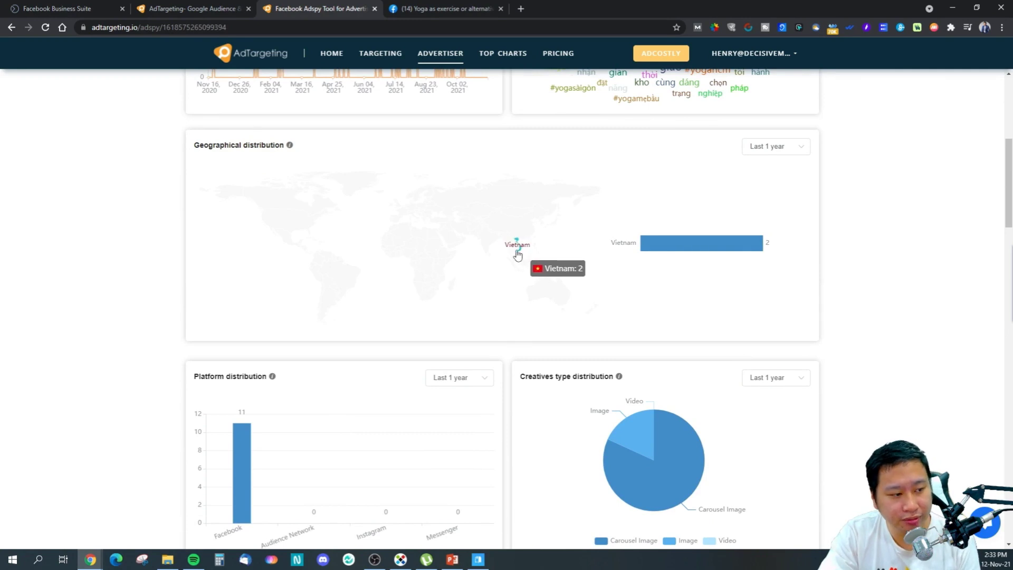
scroll(518, 247, down, 2)
mouse_move(248, 346)
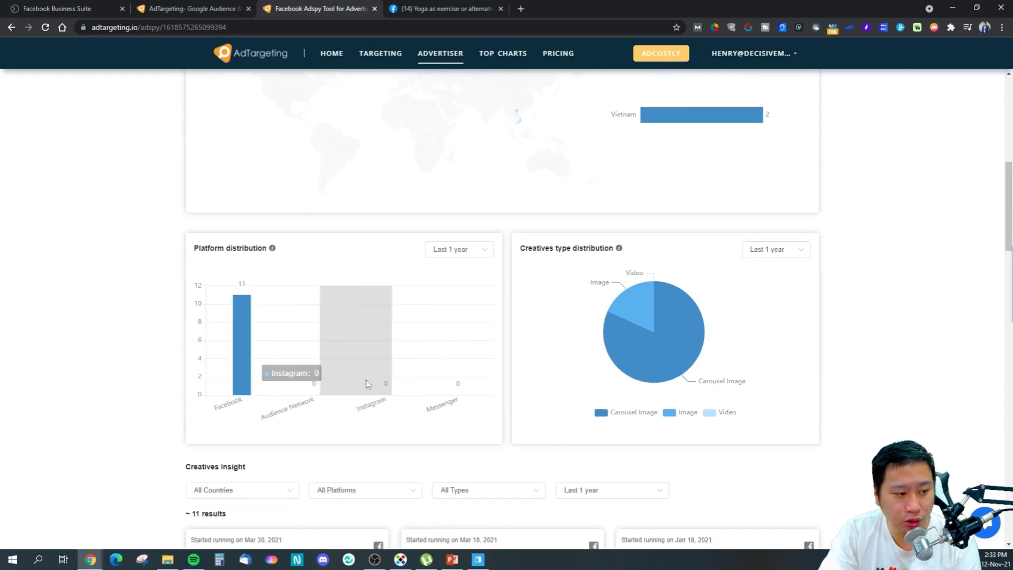
mouse_move(630, 305)
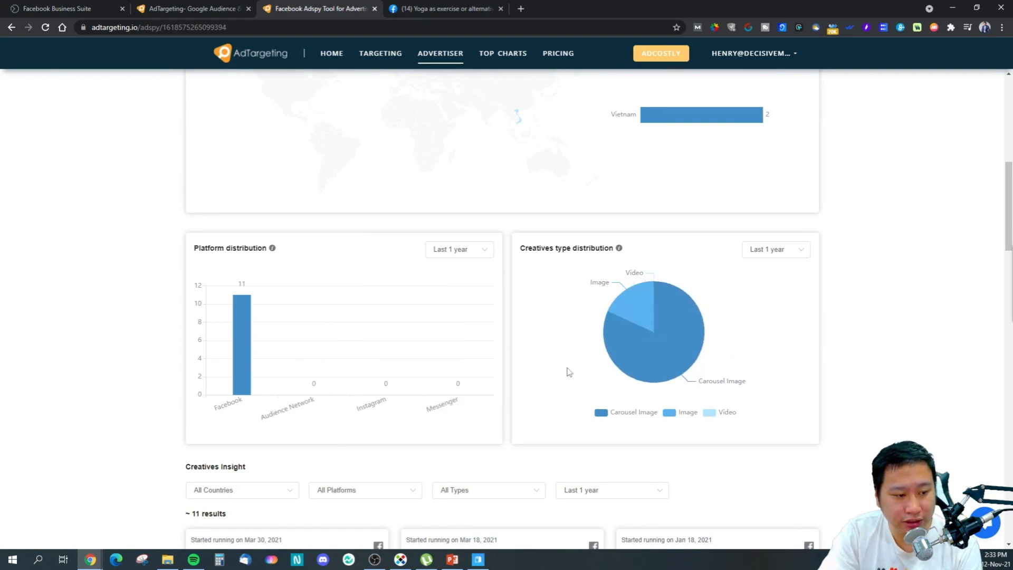
Step: Browse the advertiser's ad creatives under Creatives Insight, including their start dates and total durations
scroll(565, 368, down, 5)
scroll(346, 231, down, 1)
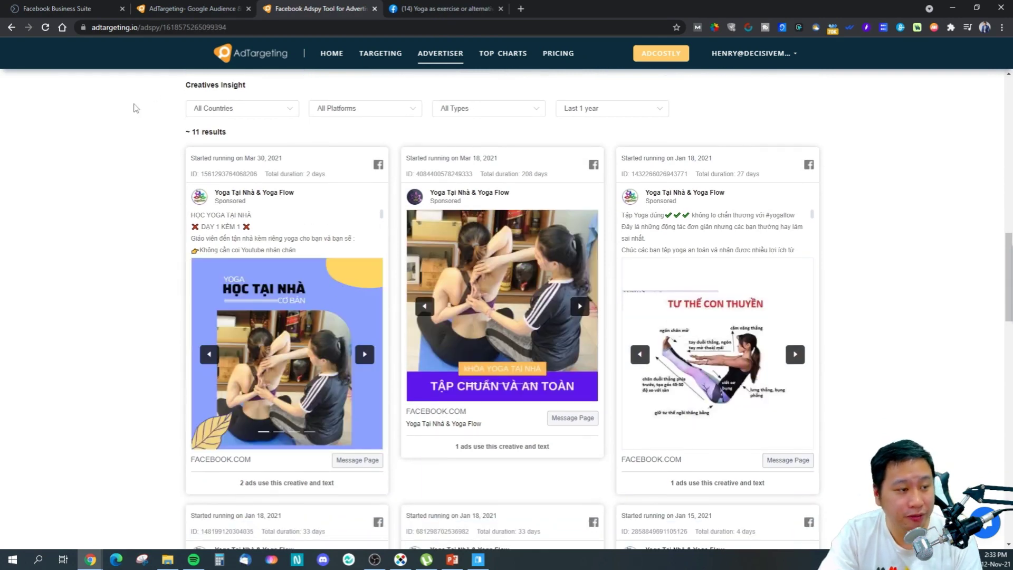
scroll(577, 275, down, 5)
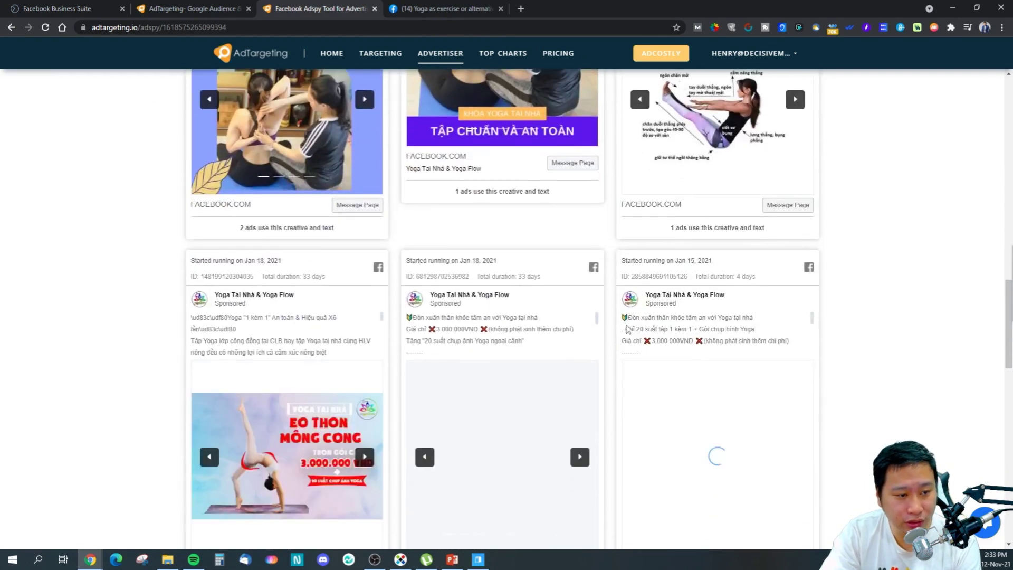
scroll(852, 409, down, 8)
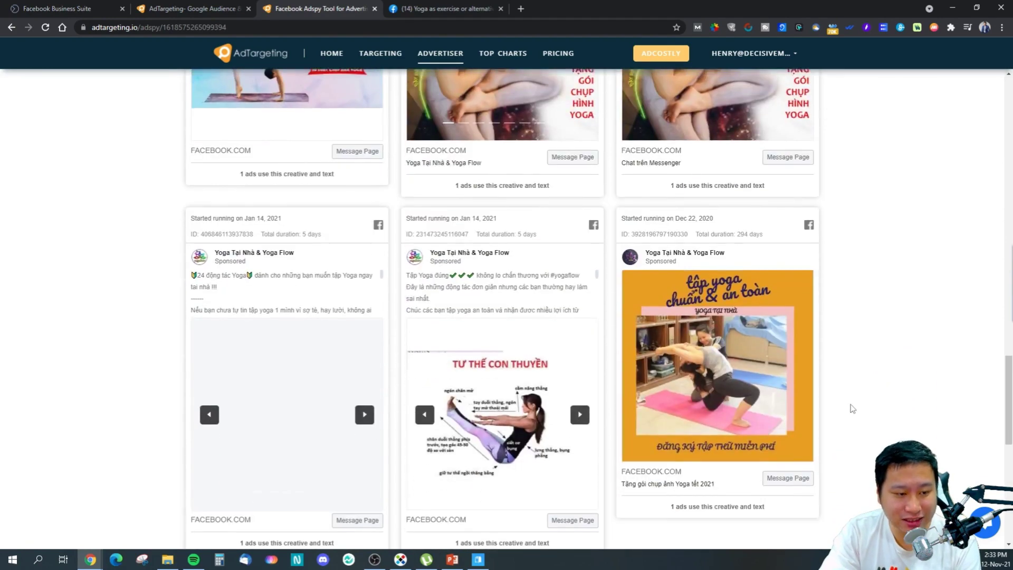
scroll(852, 408, down, 7)
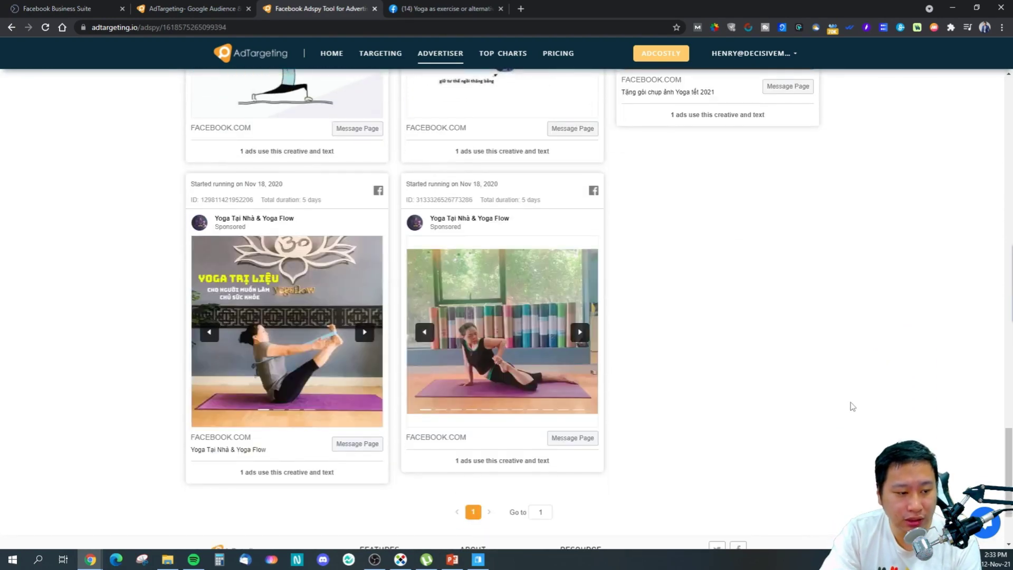
scroll(757, 379, up, 20)
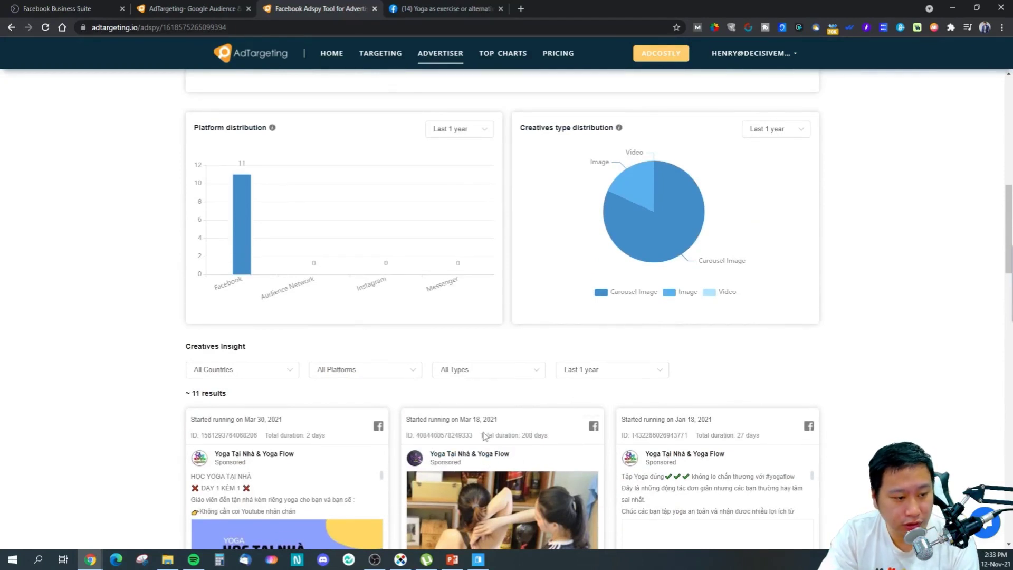
scroll(484, 435, down, 6)
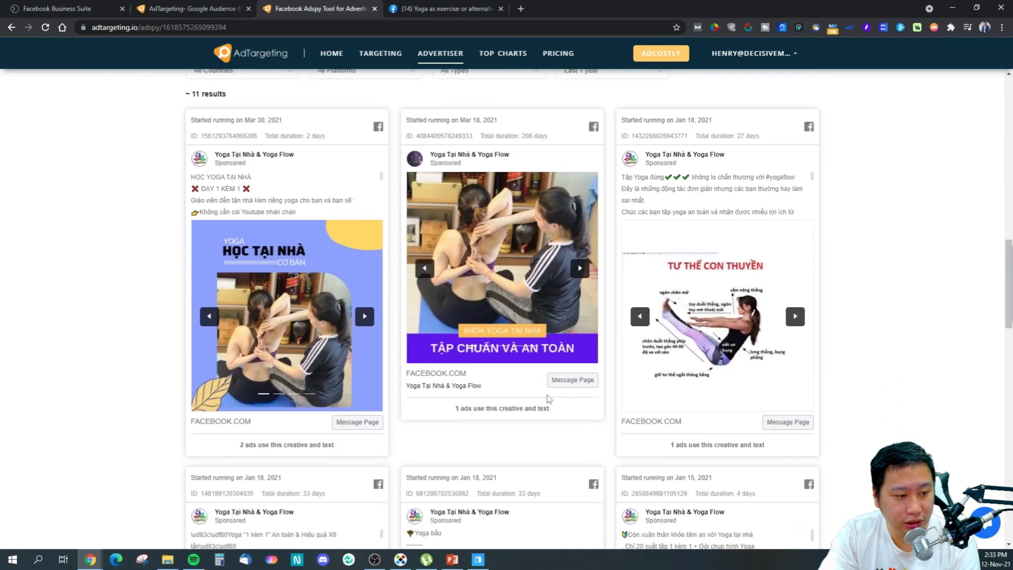
Step: Open and close the Facebook link of the ad started on Mar 18, 2021, and page through the neighbouring ad's carousel images
click(443, 375)
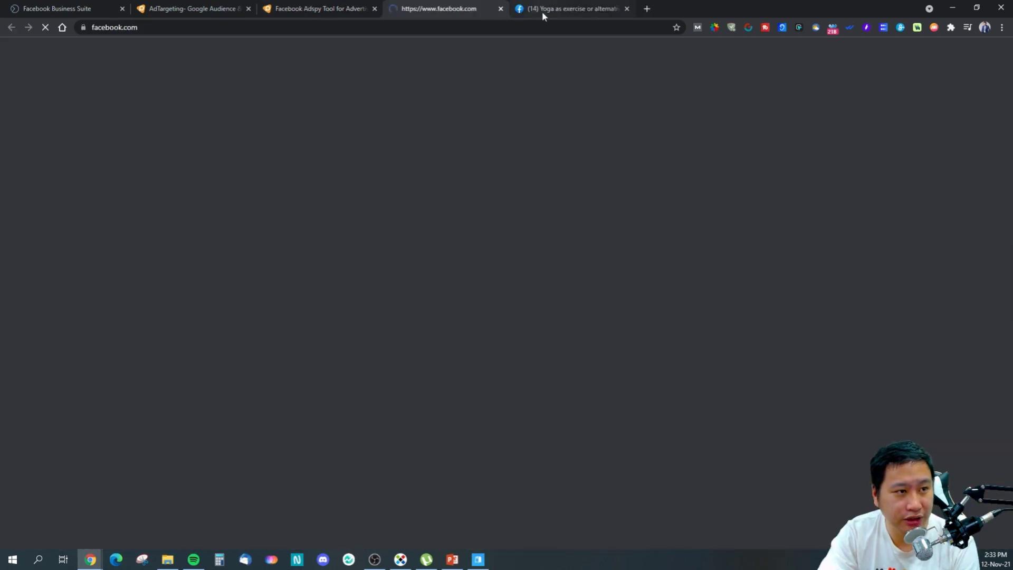
click(501, 9)
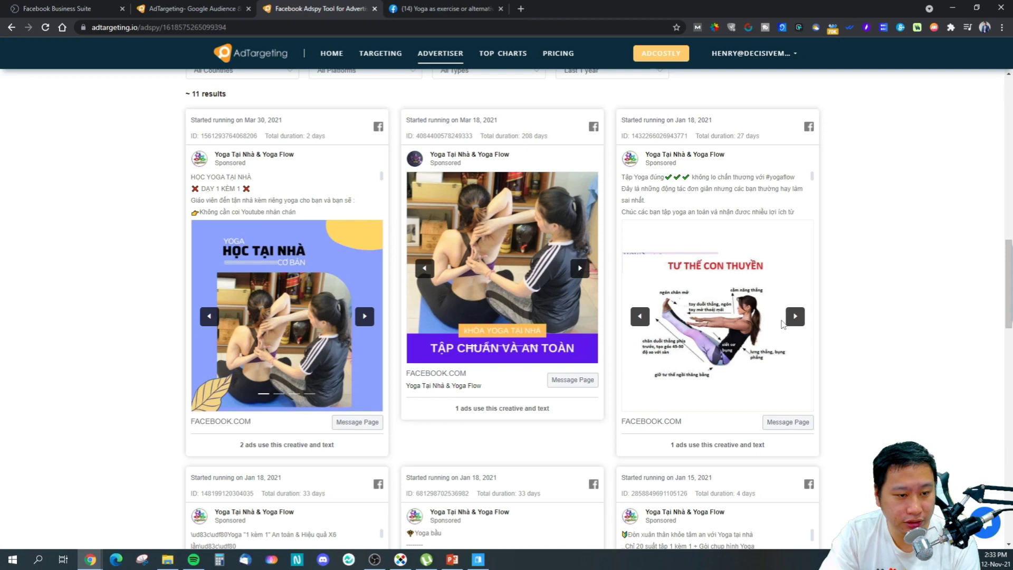
click(795, 317)
click(795, 317)
click(795, 316)
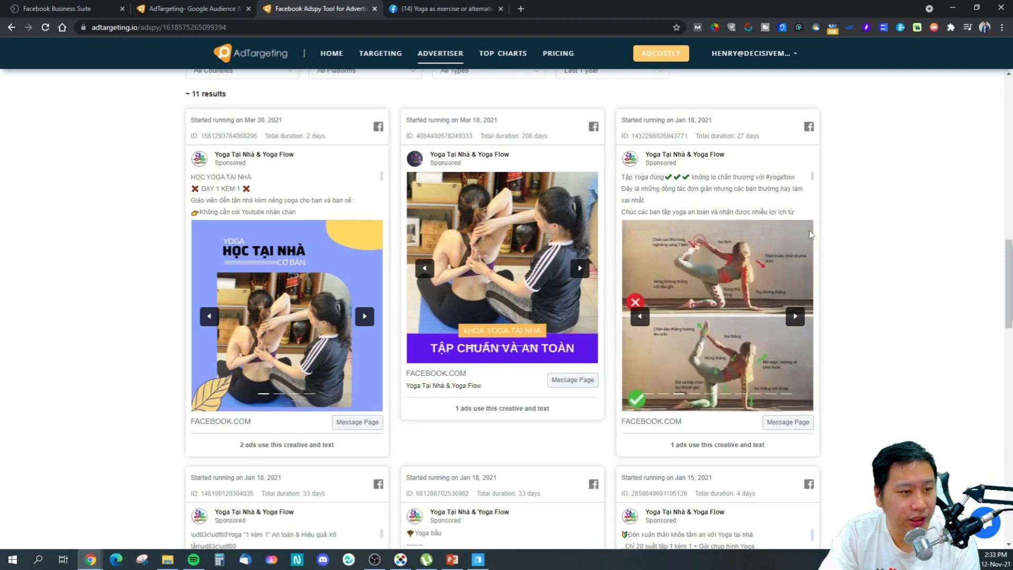
Step: Return to the "Yoga" advertiser search results and look through the listed pages and their related products
scroll(713, 230, up, 8)
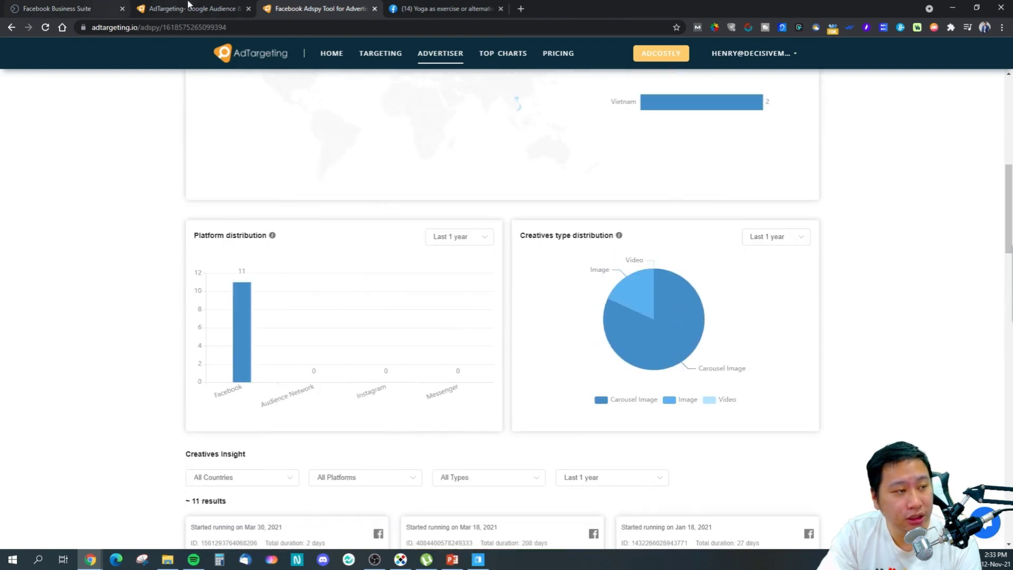
click(194, 8)
click(298, 8)
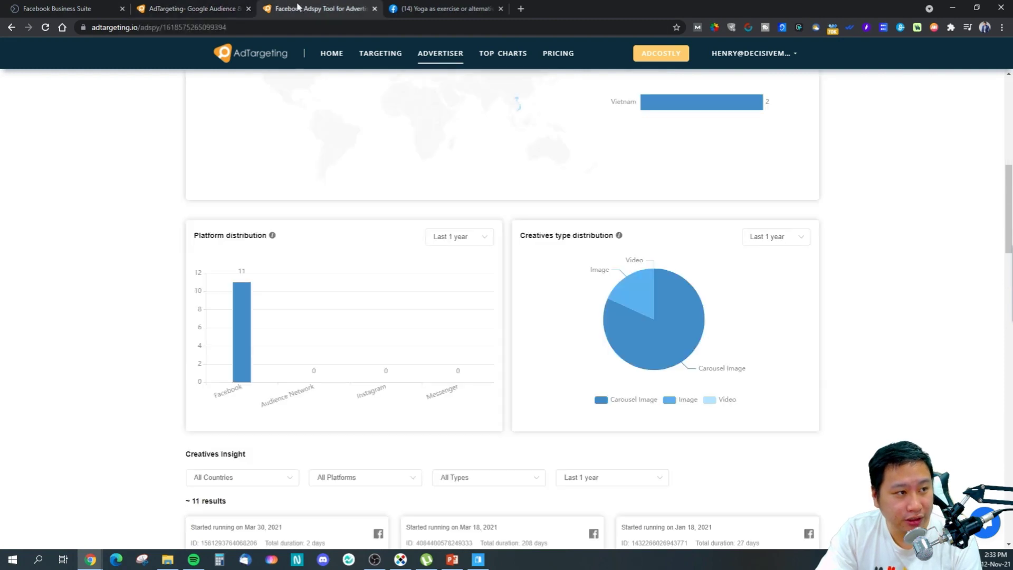
click(11, 28)
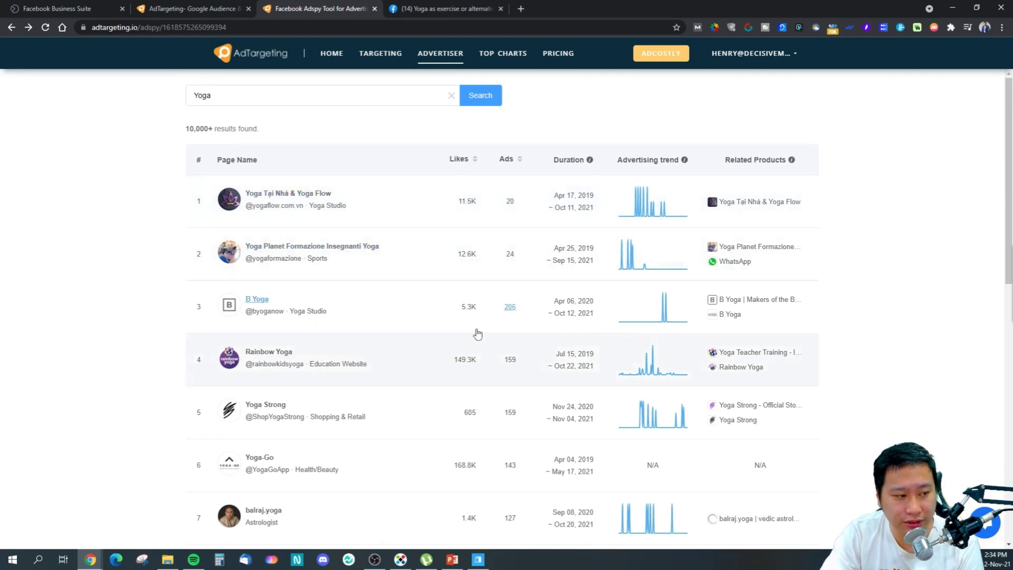
scroll(474, 330, down, 2)
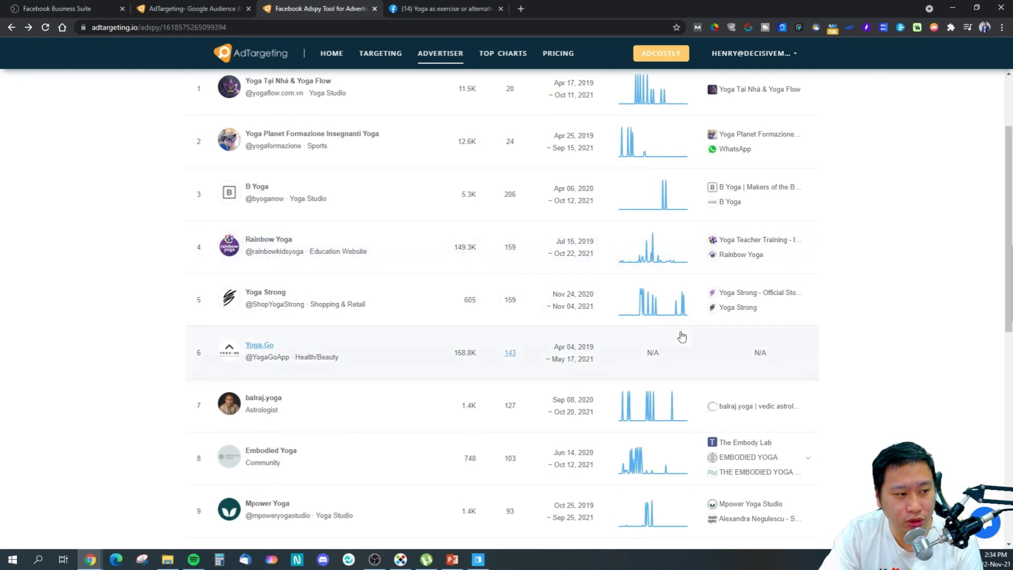
scroll(560, 348, down, 6)
scroll(557, 351, up, 8)
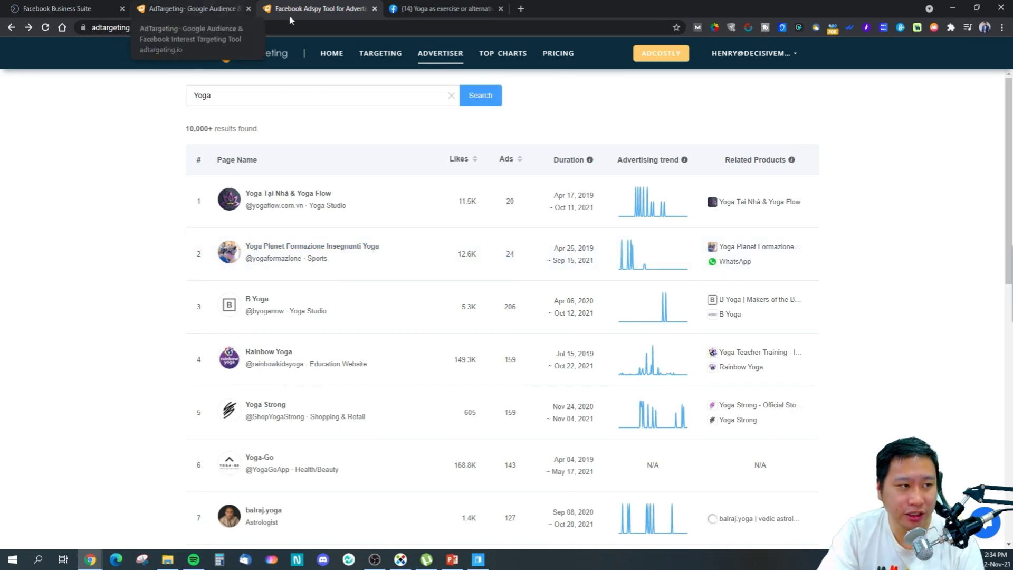
Step: Return to the interest targeting search and switch the platform for the keyword "yoga" to Google Keyword
click(164, 9)
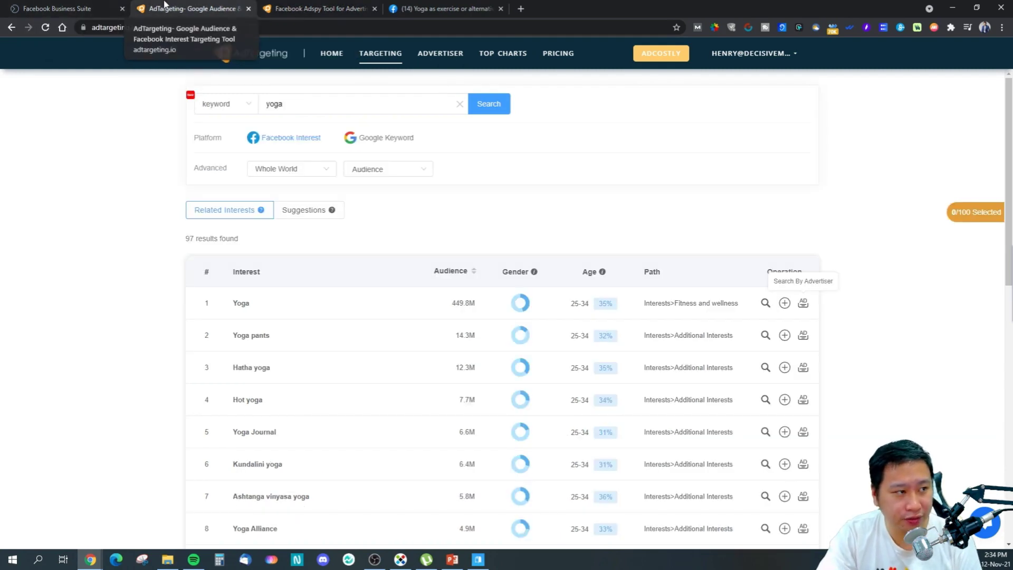
click(389, 138)
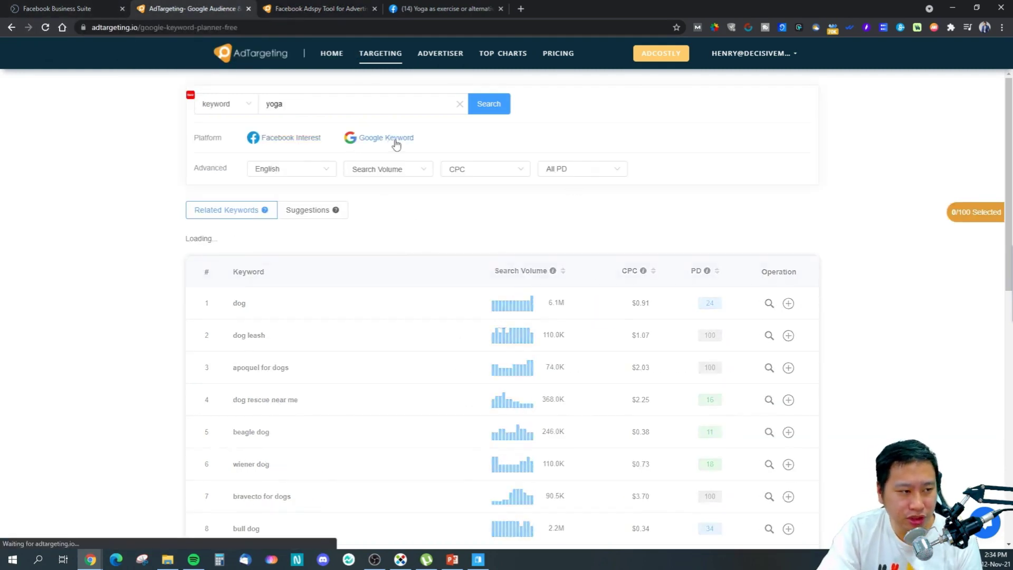
Step: Switch the "yoga" search back to Facebook Interest, list its suggestions, and check the advertisers for Rāja yoga
click(281, 144)
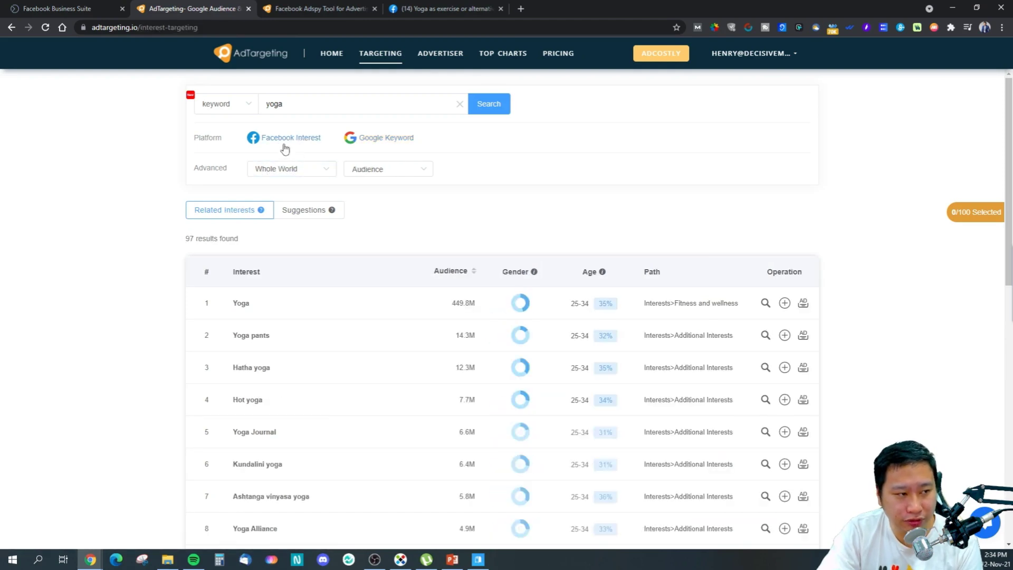
click(310, 216)
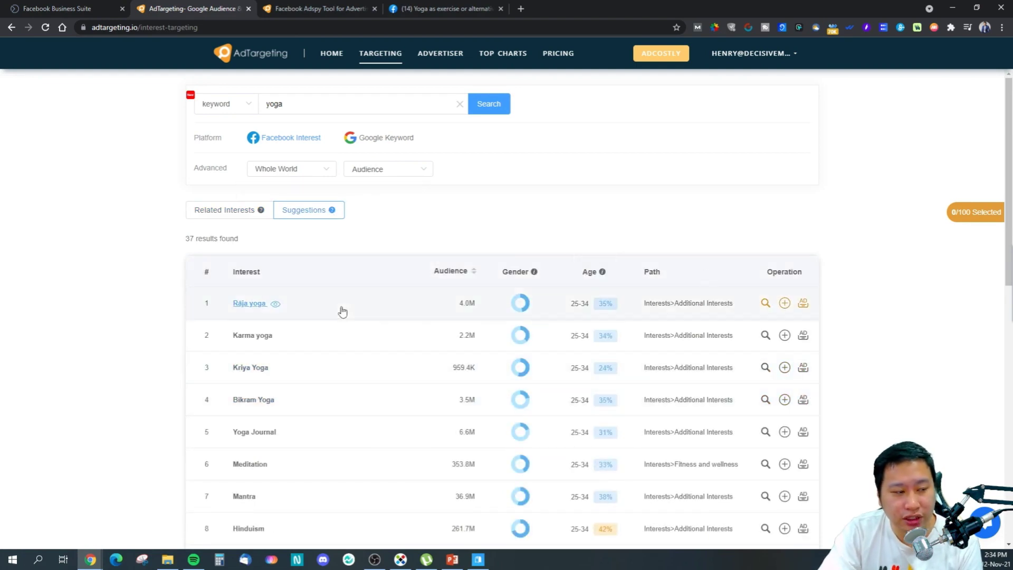
click(803, 303)
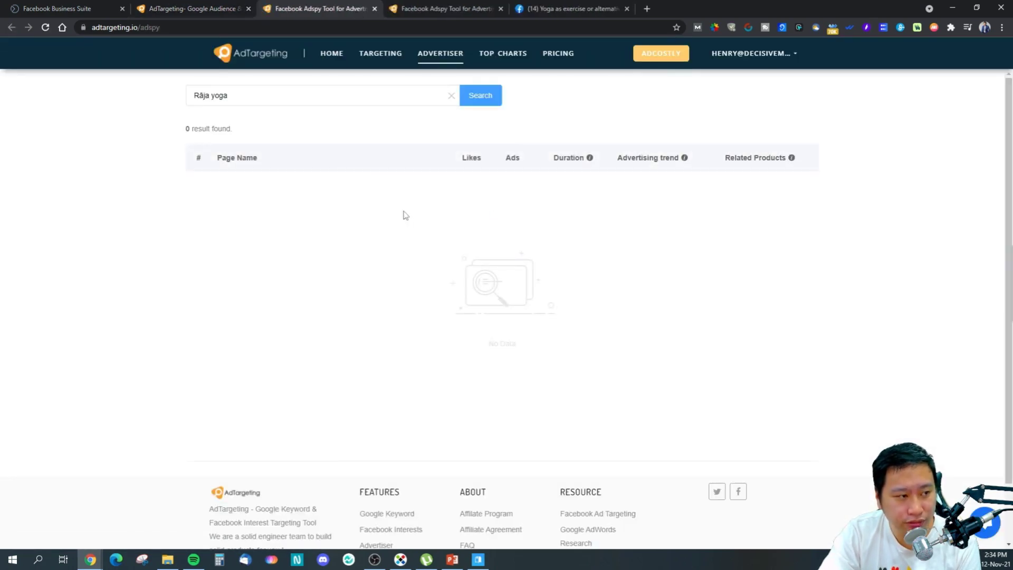
click(375, 9)
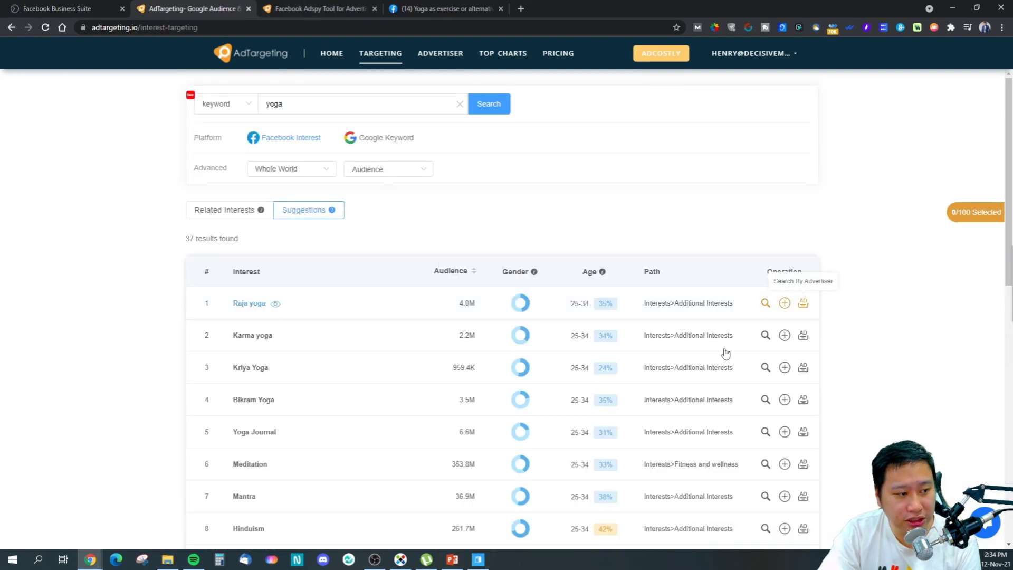
Step: Look through the suggested interests for "yoga" and check what the Age column represents
scroll(726, 355, down, 3)
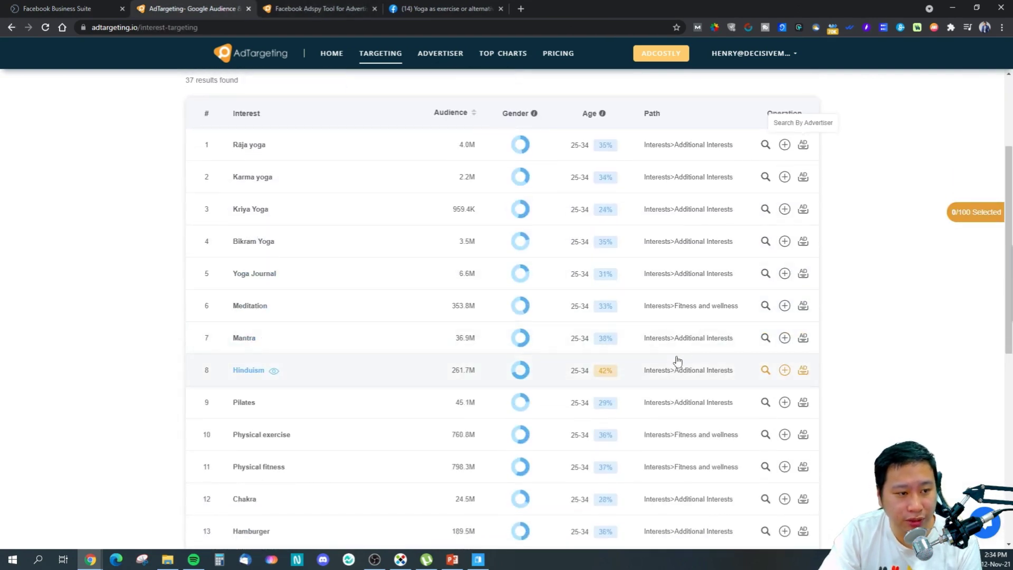
mouse_move(626, 378)
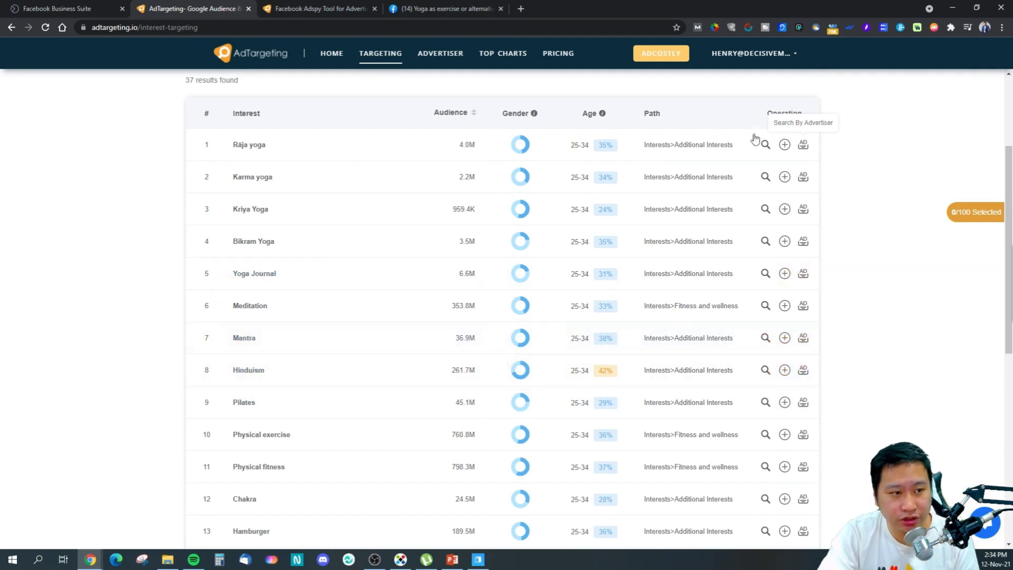
mouse_move(604, 119)
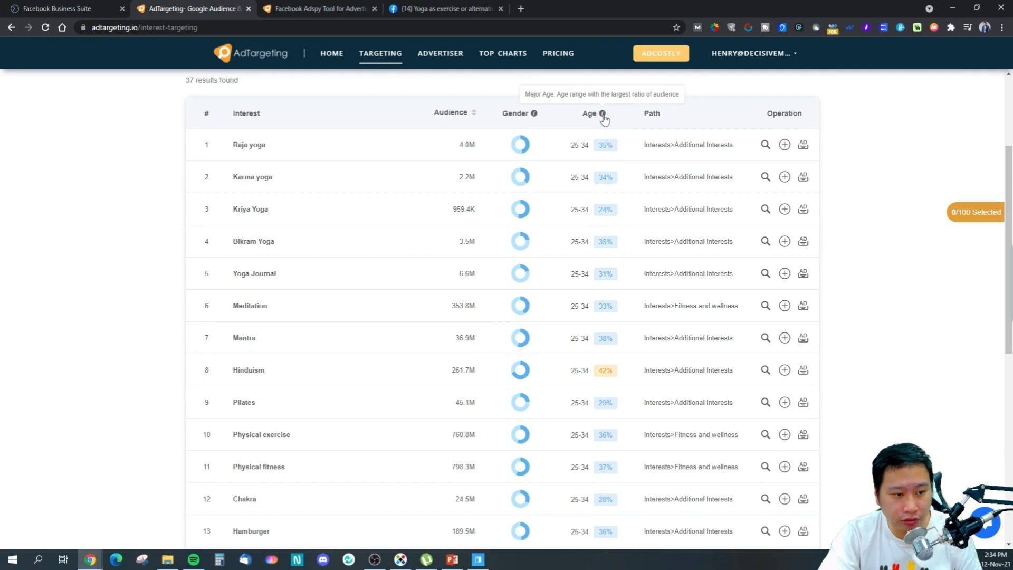
scroll(496, 351, down, 4)
scroll(496, 351, up, 5)
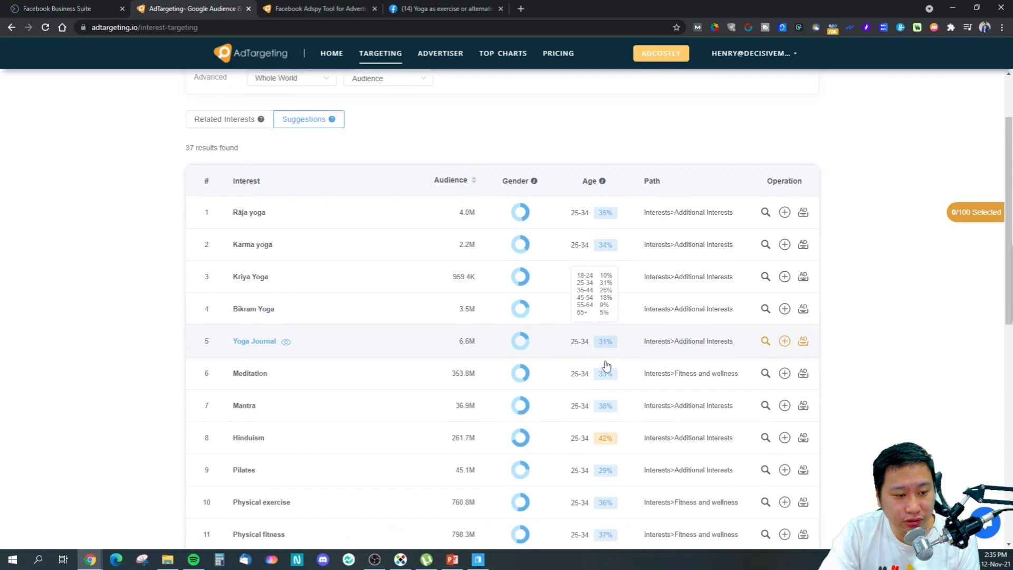
scroll(607, 366, down, 2)
scroll(567, 332, up, 4)
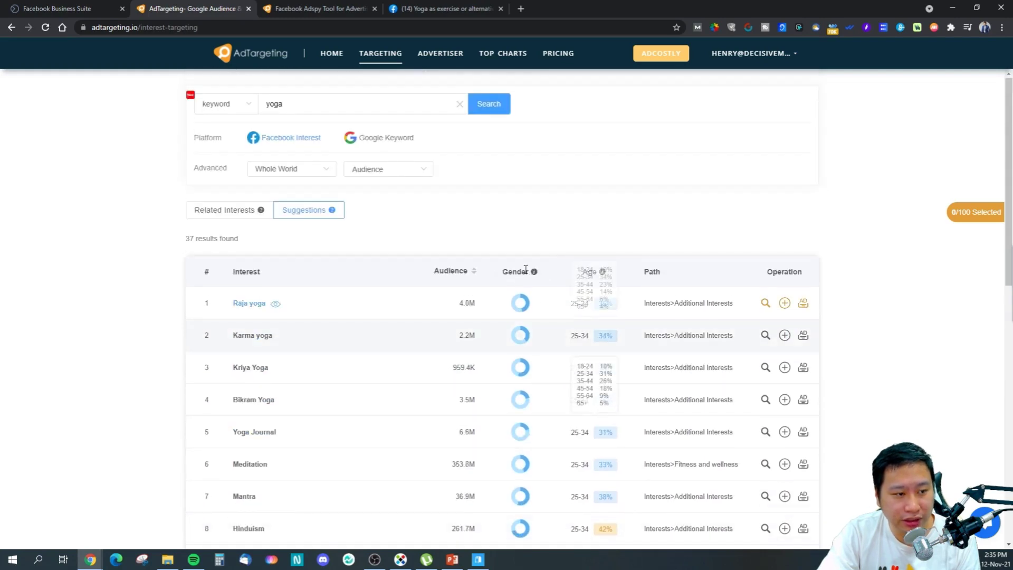
Step: Examine the age and gender breakdowns of the suggested interests, including Karma yoga, Bikram Yoga, Pilates and Hinduism
mouse_move(586, 304)
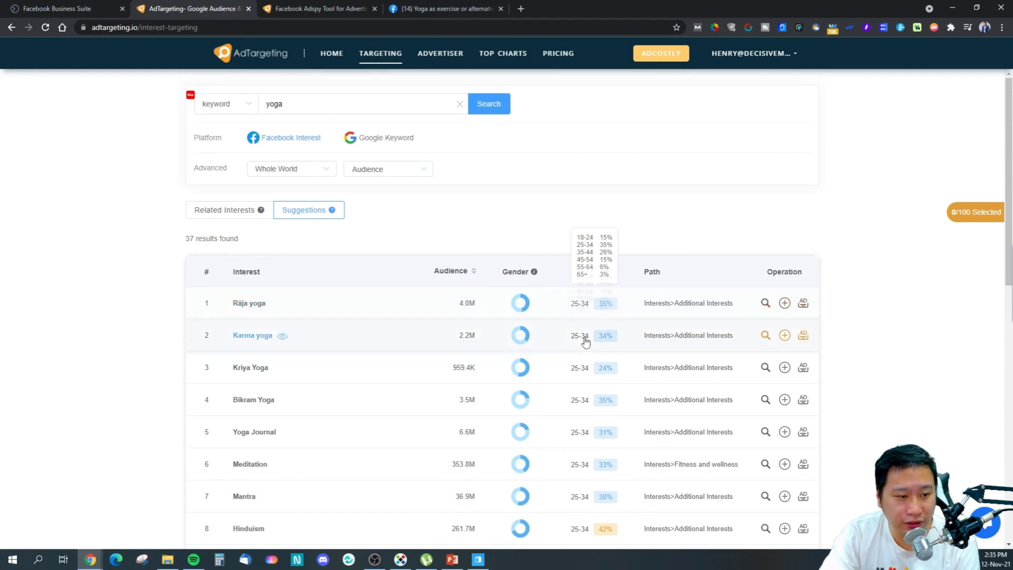
mouse_move(585, 342)
mouse_move(589, 402)
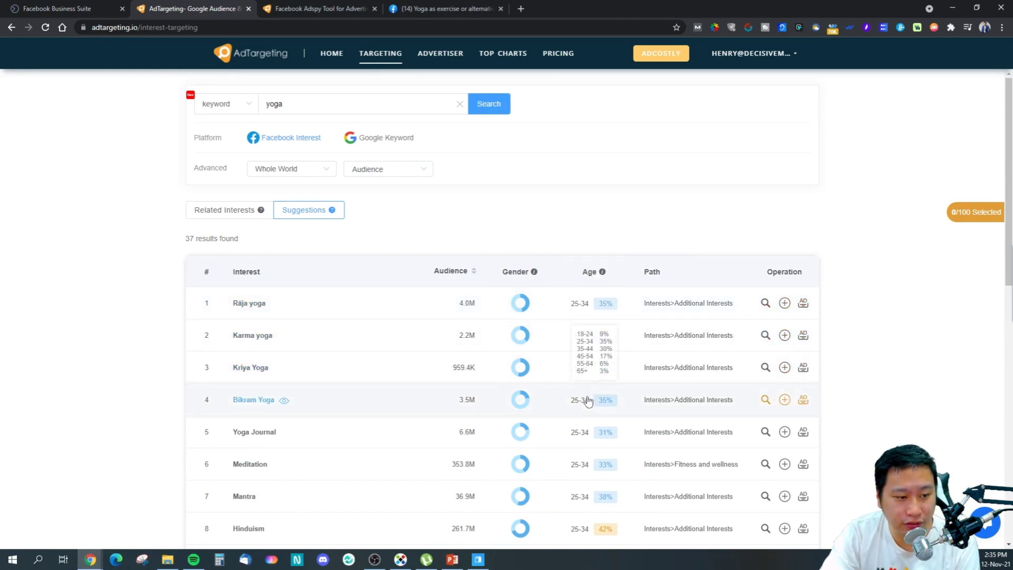
scroll(591, 464, down, 2)
mouse_move(580, 462)
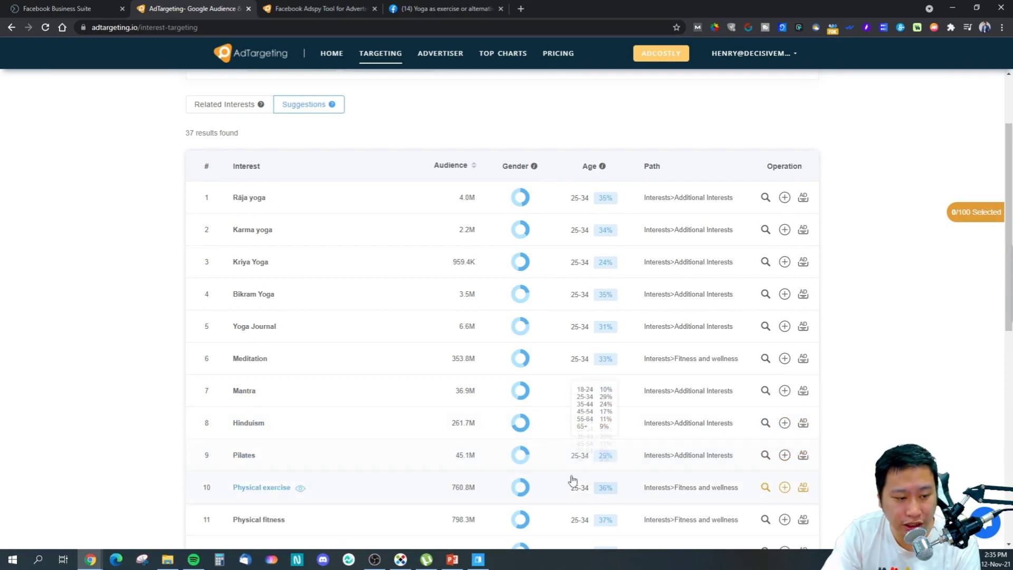
scroll(573, 475, down, 4)
mouse_move(582, 241)
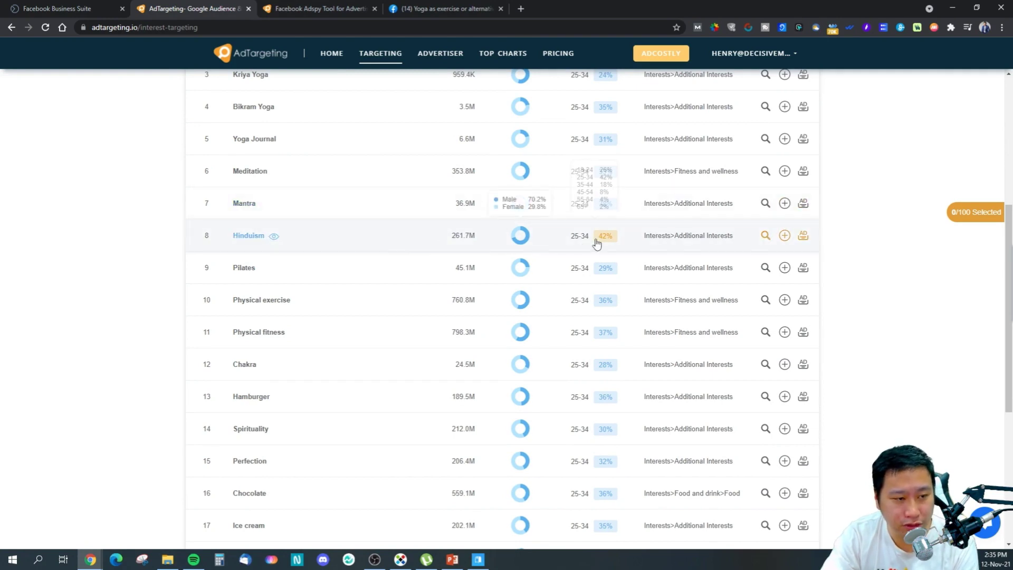
scroll(605, 348, down, 5)
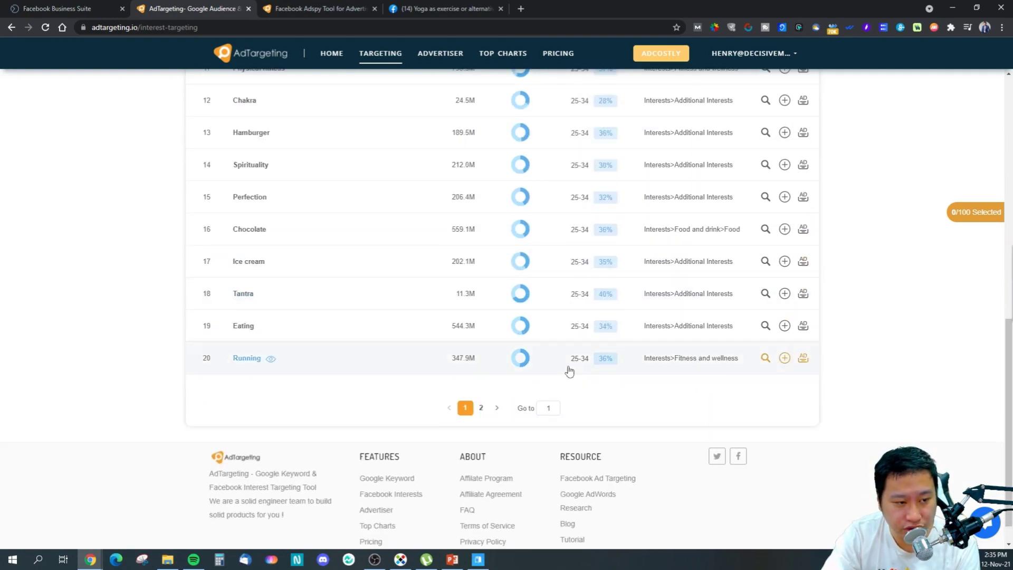
scroll(583, 353, up, 3)
scroll(582, 354, up, 6)
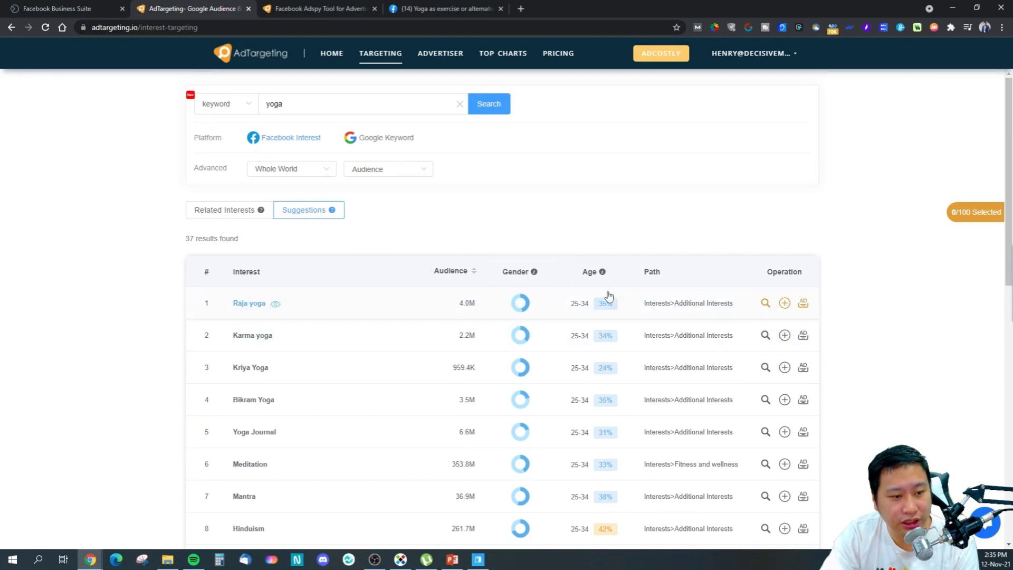
Step: Filter the yoga interests by country to Singapore and review the available audience size ranges
click(289, 169)
scroll(291, 241, down, 2)
scroll(260, 233, up, 1)
click(280, 280)
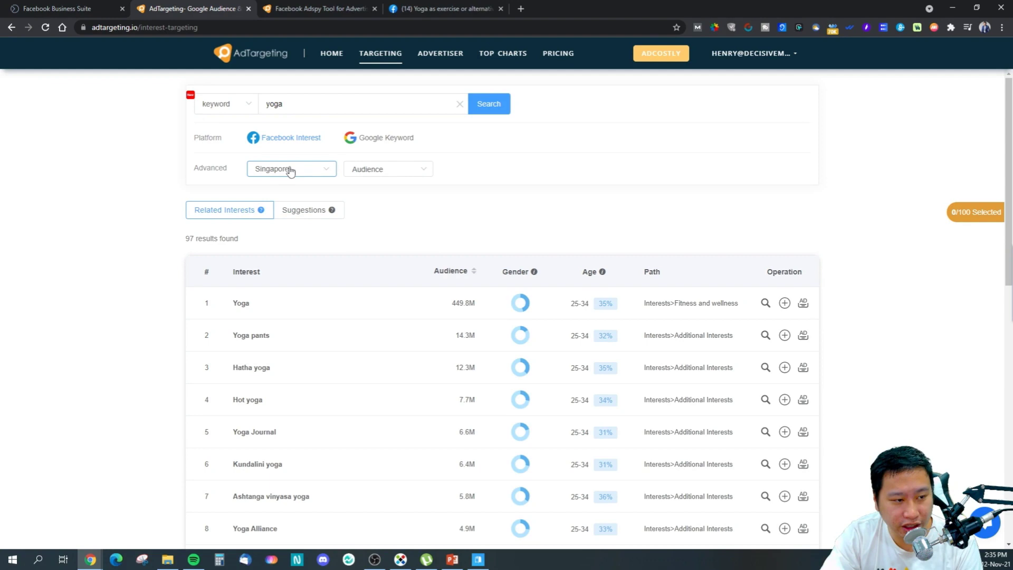
click(395, 171)
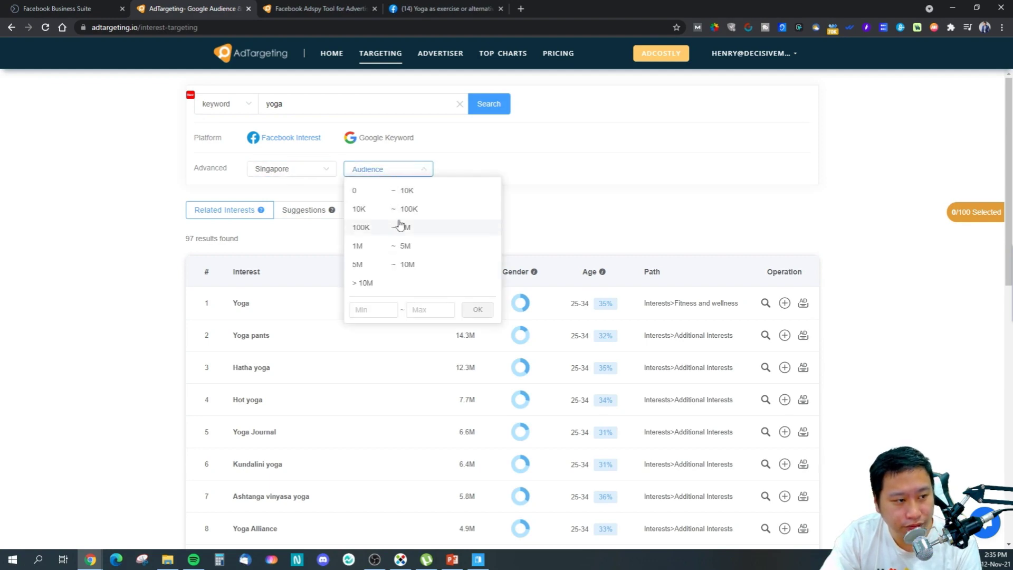
click(603, 176)
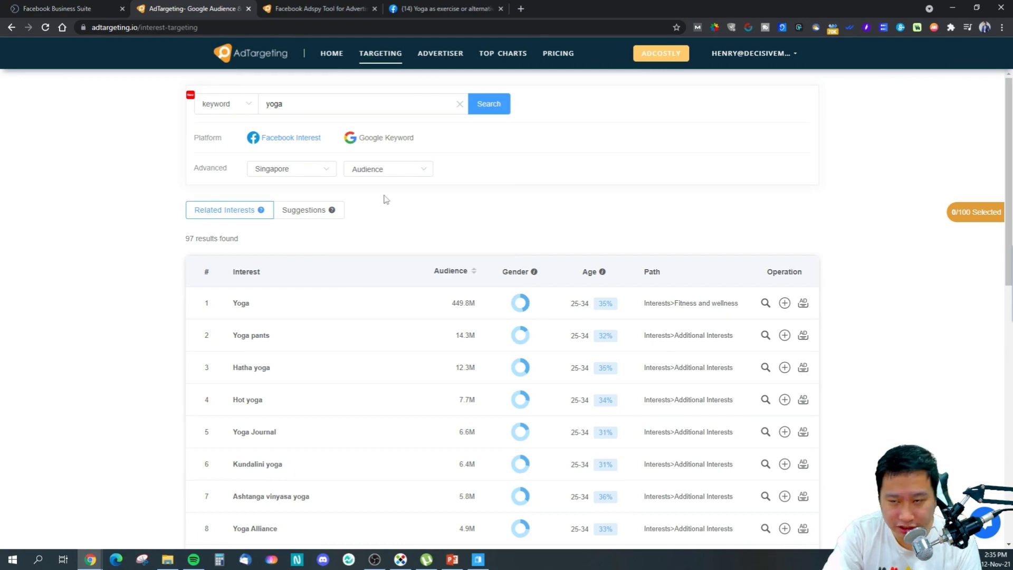
Step: Filter the related interests by audience size, first 100K to 1M and finally 1M to 5M
click(380, 170)
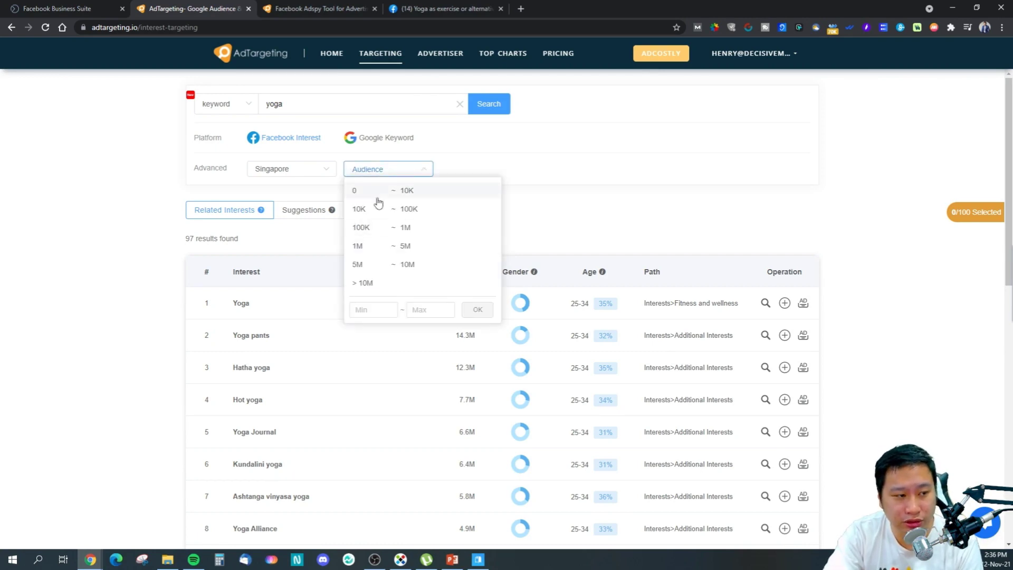
click(377, 228)
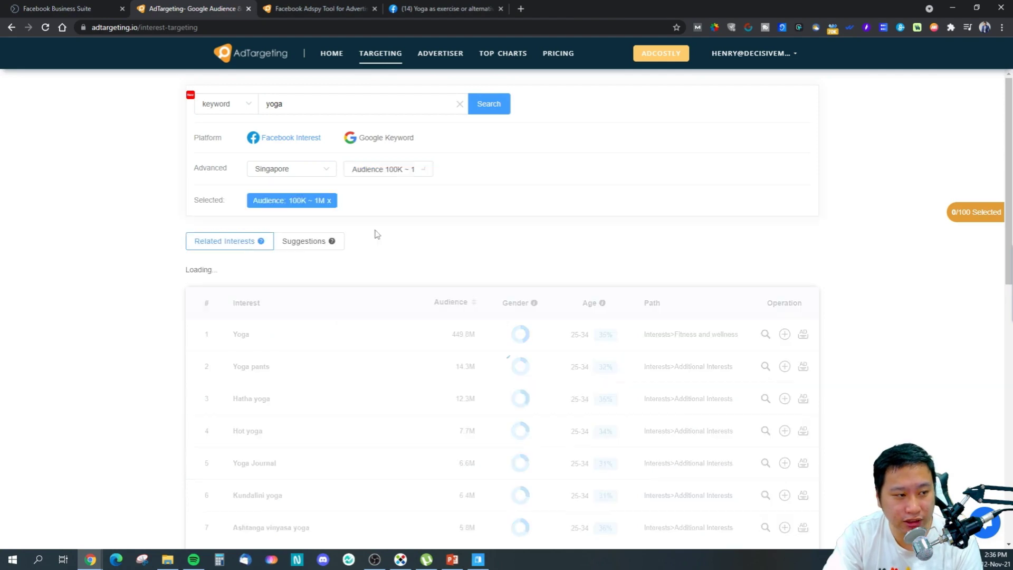
click(390, 171)
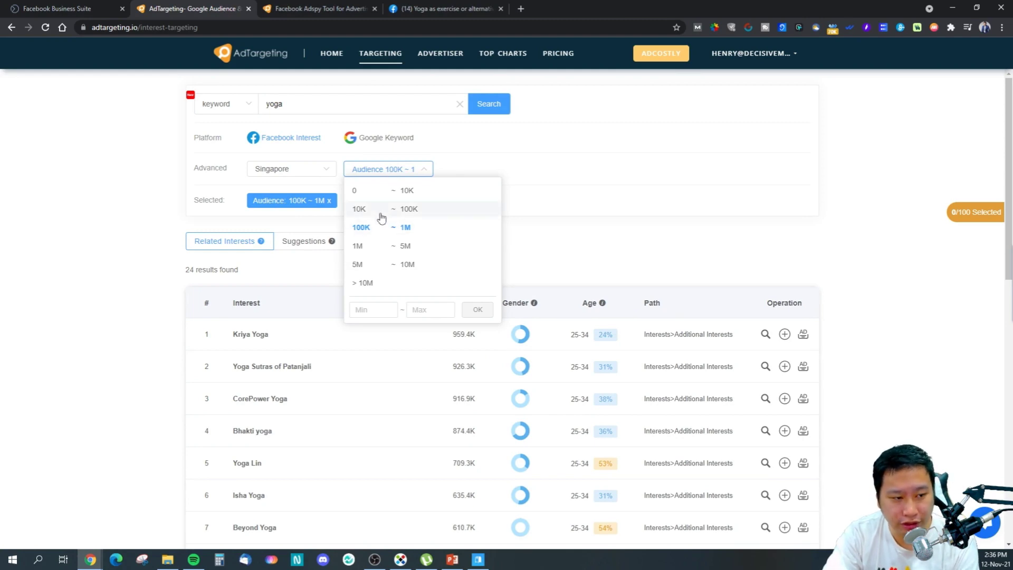
click(382, 245)
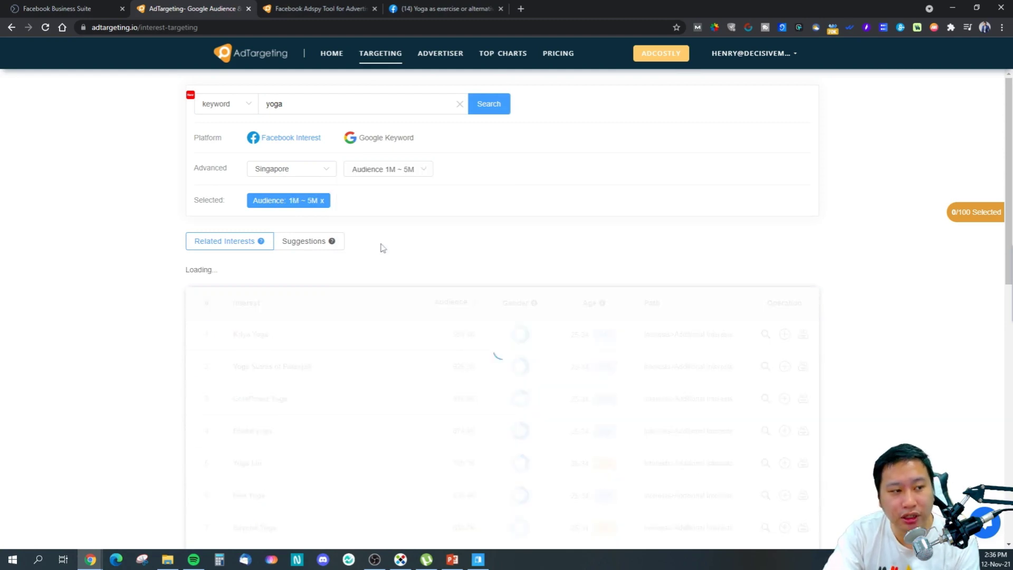
click(395, 175)
click(584, 211)
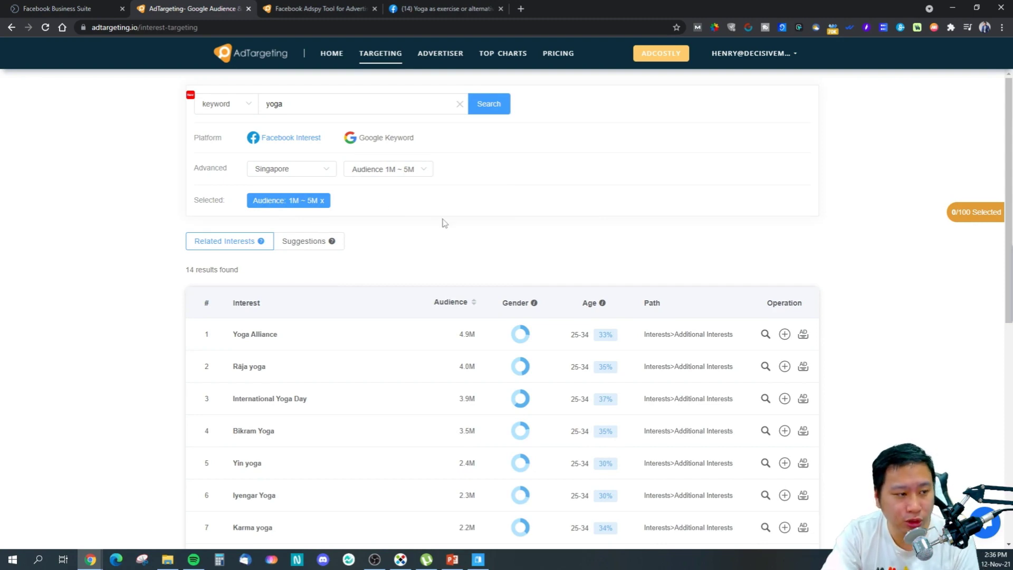
Step: Switch the "yoga" search to Google Keyword and check the lookup options for the keyword "yoga"
click(357, 141)
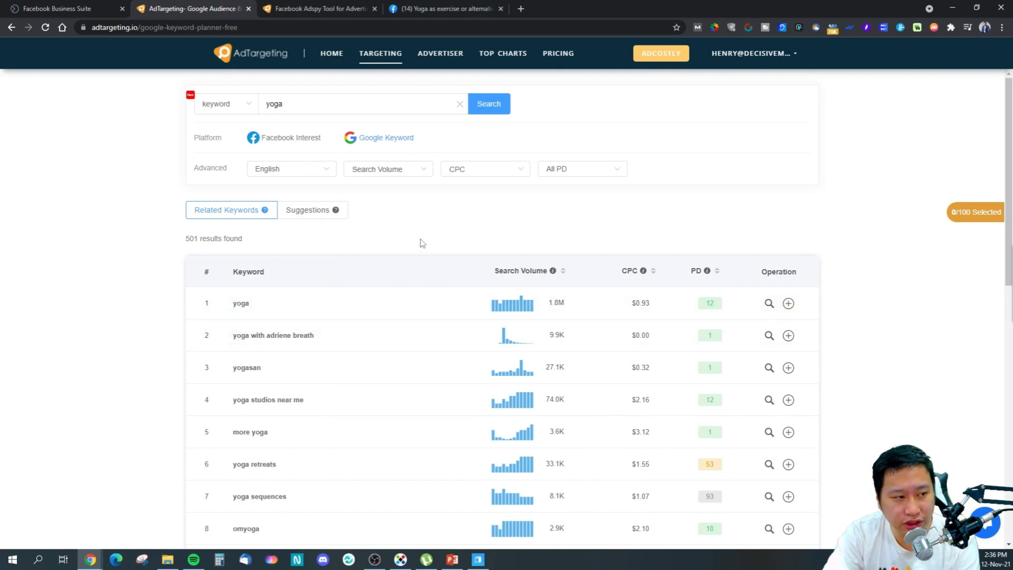
scroll(436, 246, down, 2)
mouse_move(768, 194)
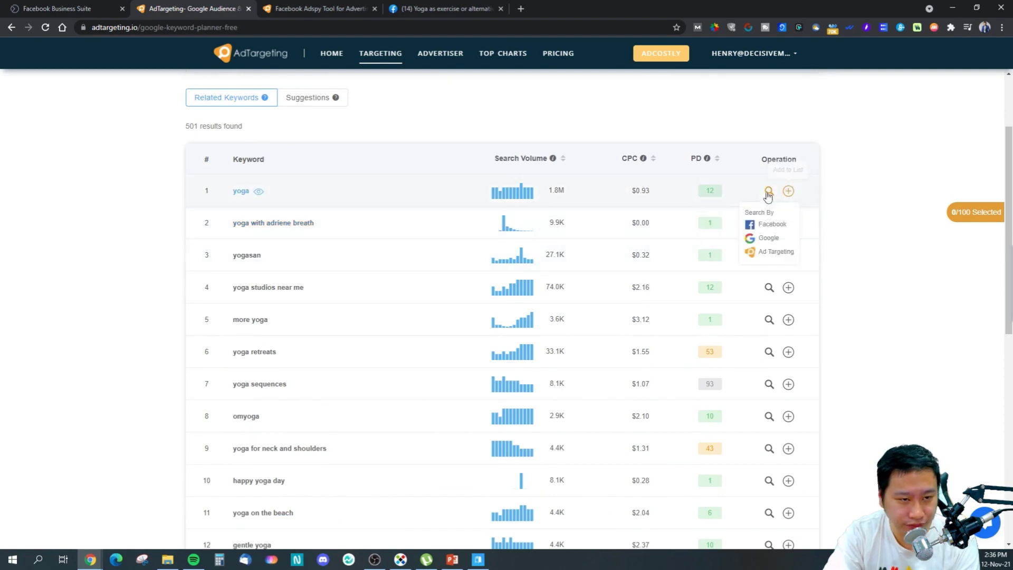
Step: Review the "yoga" keyword details, covering paid difficulty and popularity, top countries, and rising and top keywords, and close them
click(258, 193)
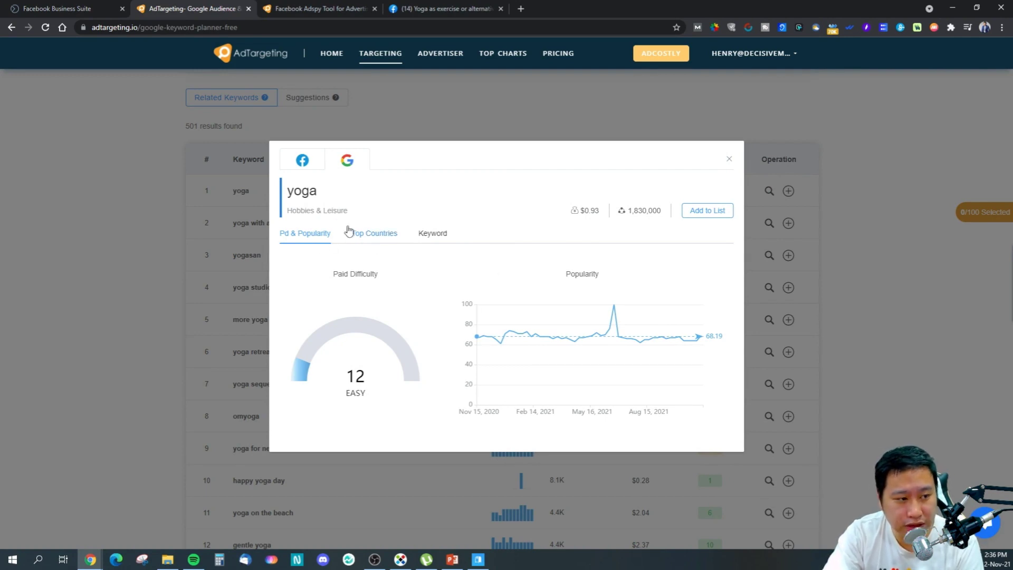
click(376, 238)
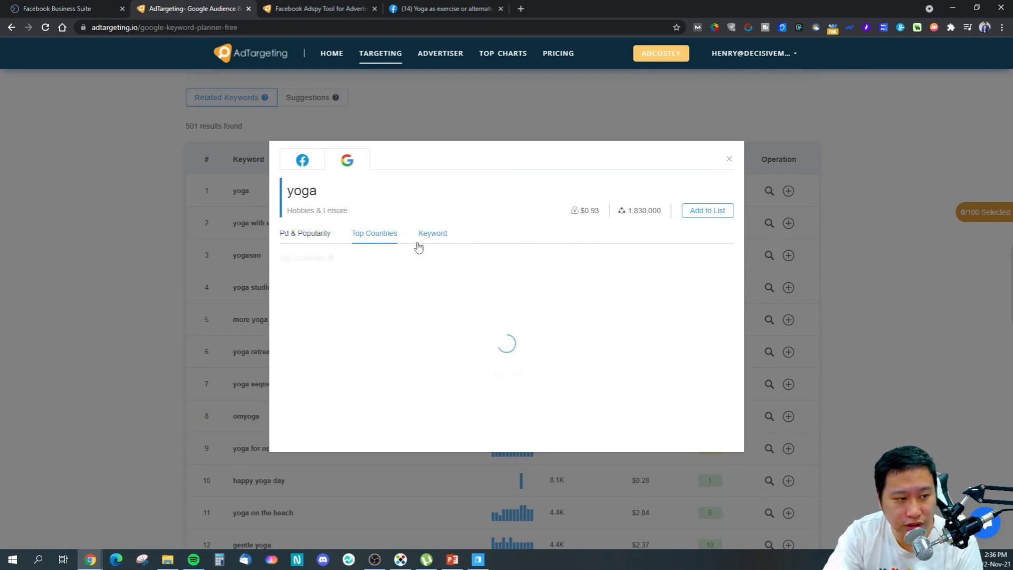
click(312, 240)
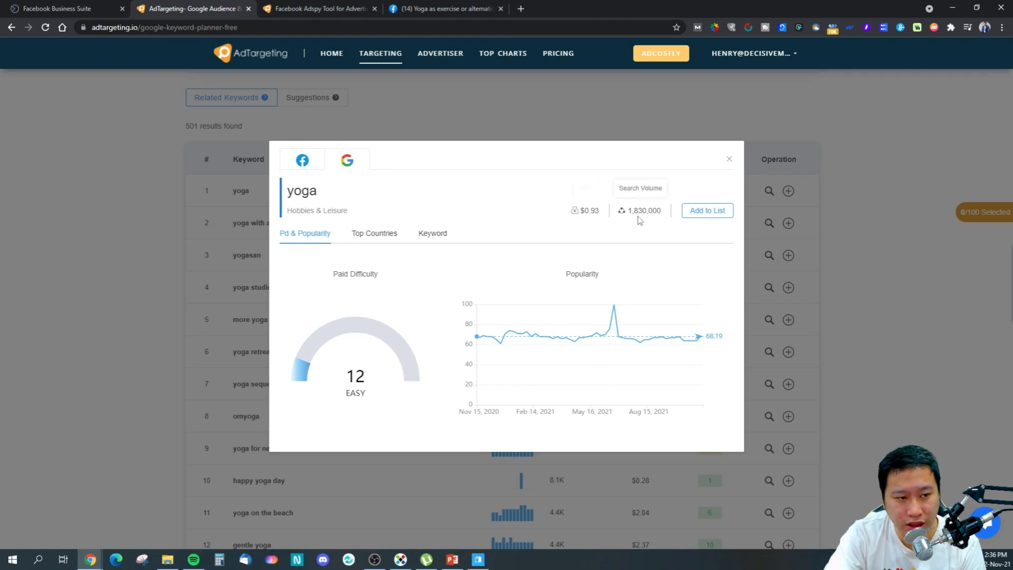
click(386, 247)
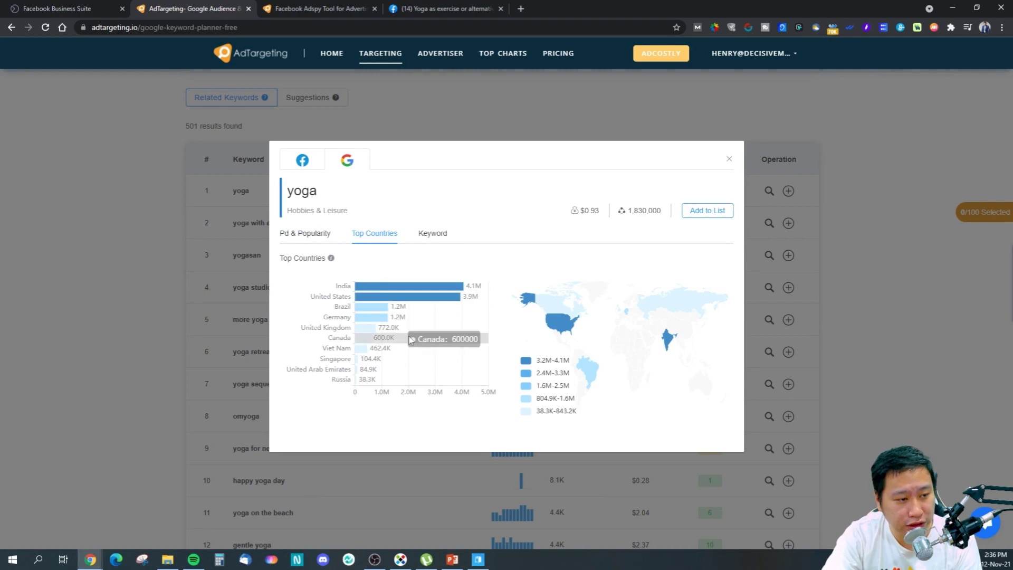
click(433, 234)
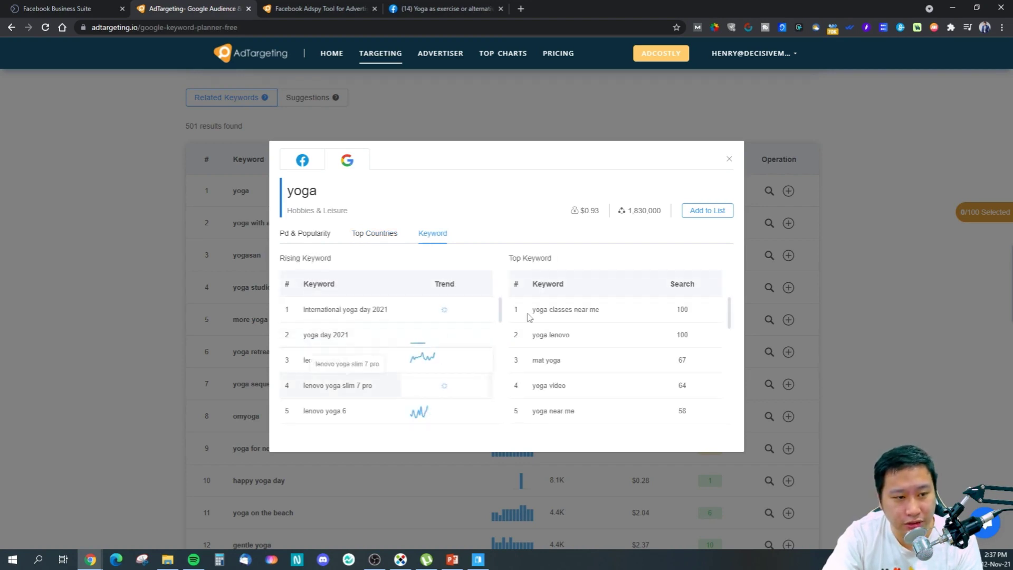
click(729, 159)
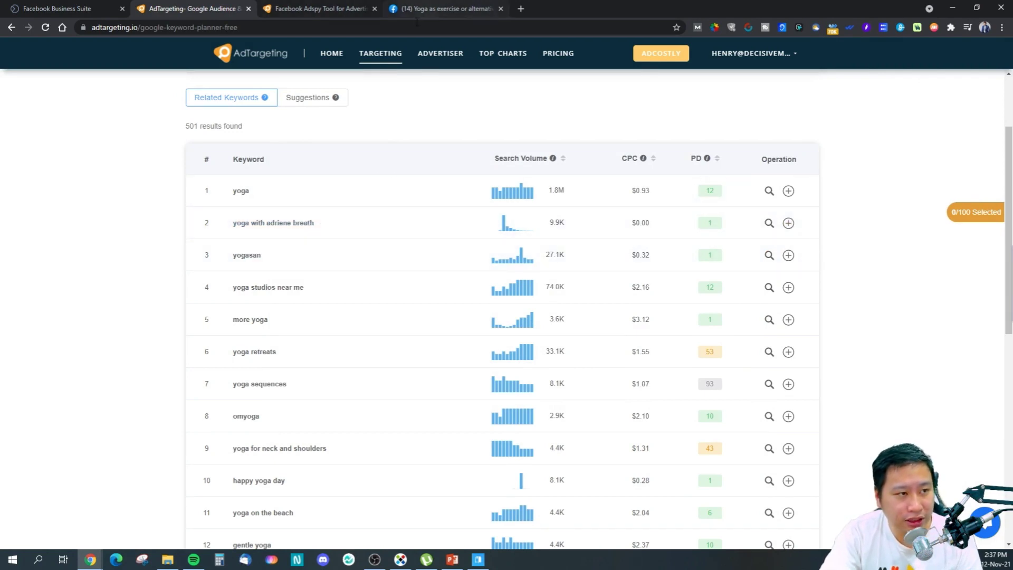
Step: Search Google for "yoga" in a new browser tab and look through the results down to the related searches
click(521, 9)
click(521, 27)
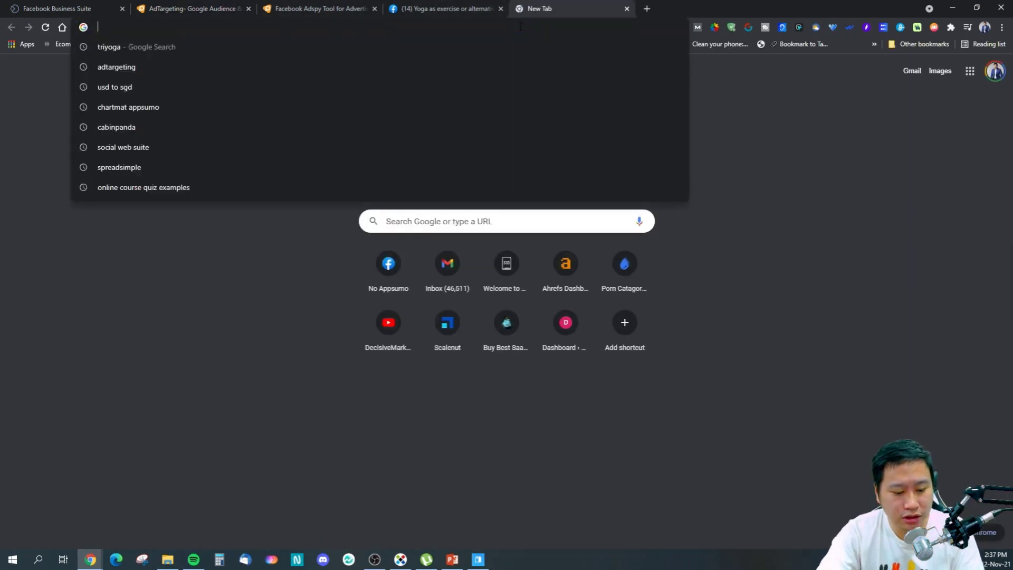
text(yoga)
key(Return)
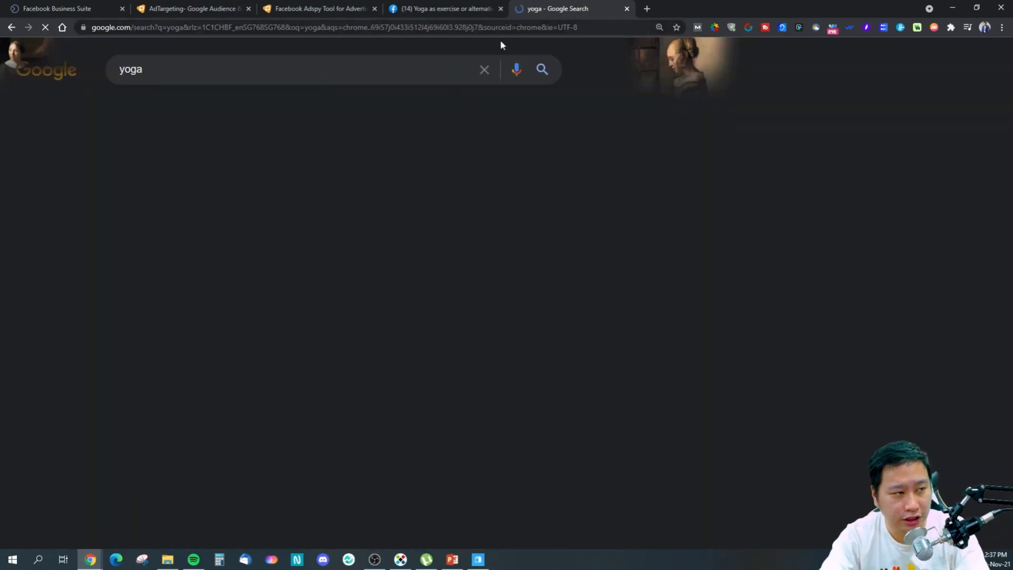
scroll(100, 311, down, 9)
scroll(96, 303, up, 5)
scroll(728, 217, down, 20)
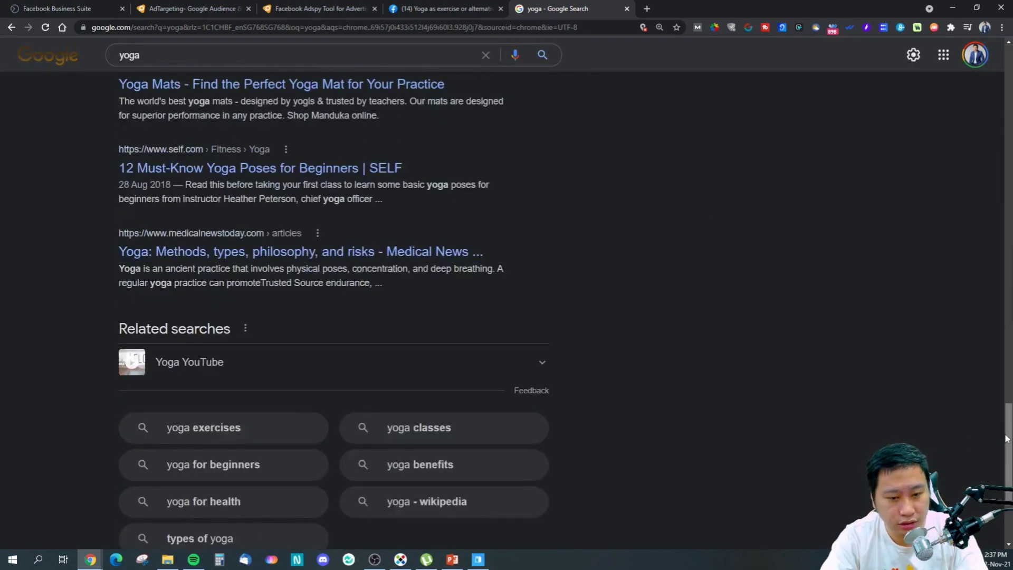
scroll(275, 104, up, 20)
Step: Search Google for "yoga mat" and look over the shopping ads and results
click(245, 75)
text(mat)
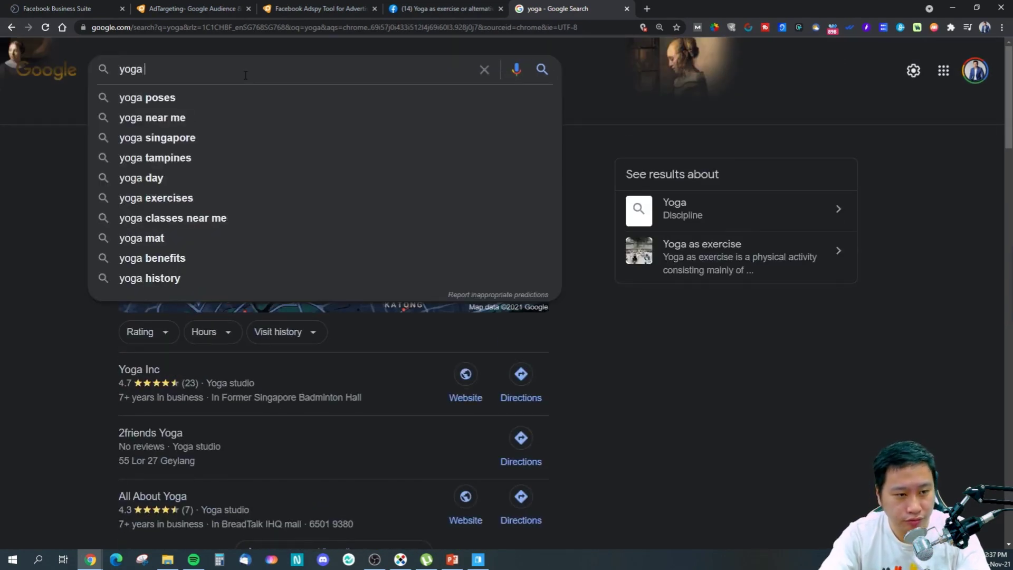
key(Return)
scroll(610, 325, down, 3)
scroll(609, 325, up, 3)
Step: Change the Google search to "yoga studio" to bring up competing studios' ads
double_click(149, 72)
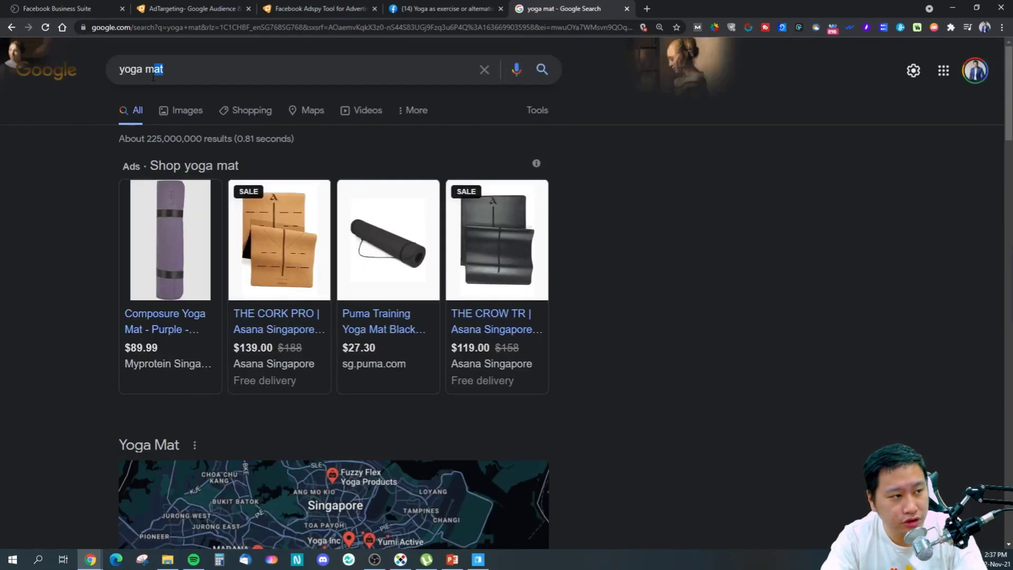
text(studio)
key(Return)
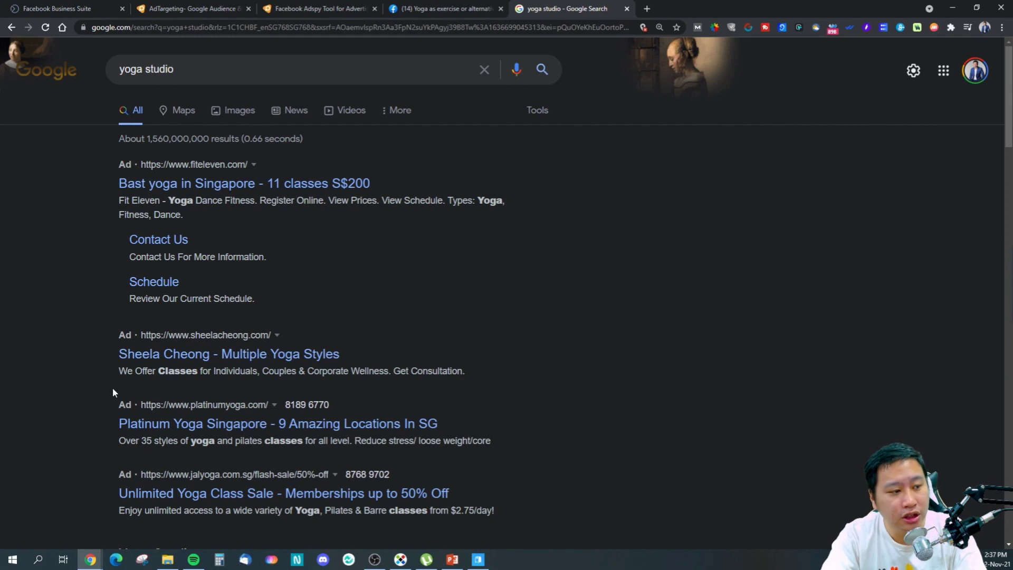
right_click(162, 426)
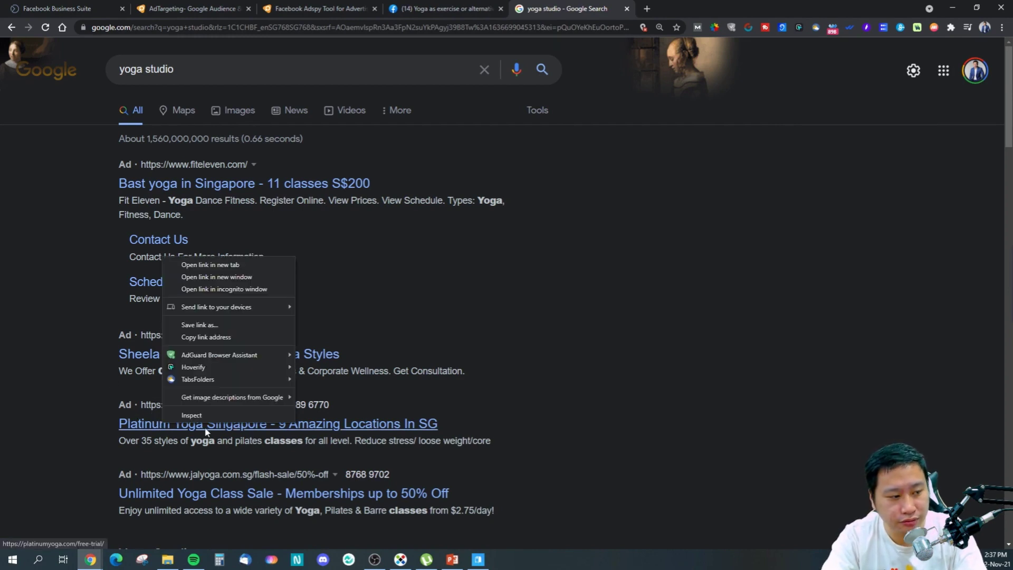
click(206, 336)
click(185, 27)
key(ctrl+v)
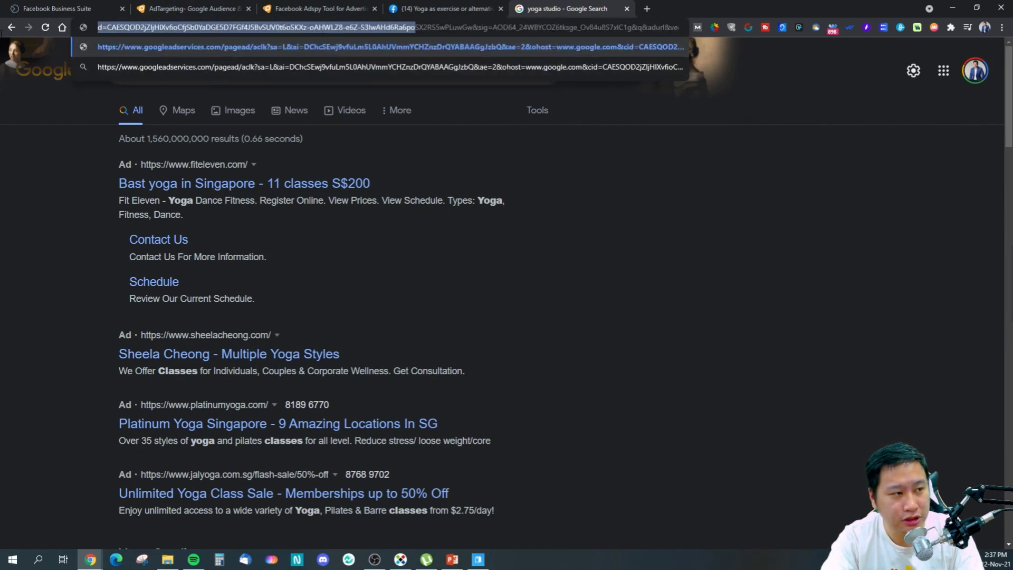
key(Escape)
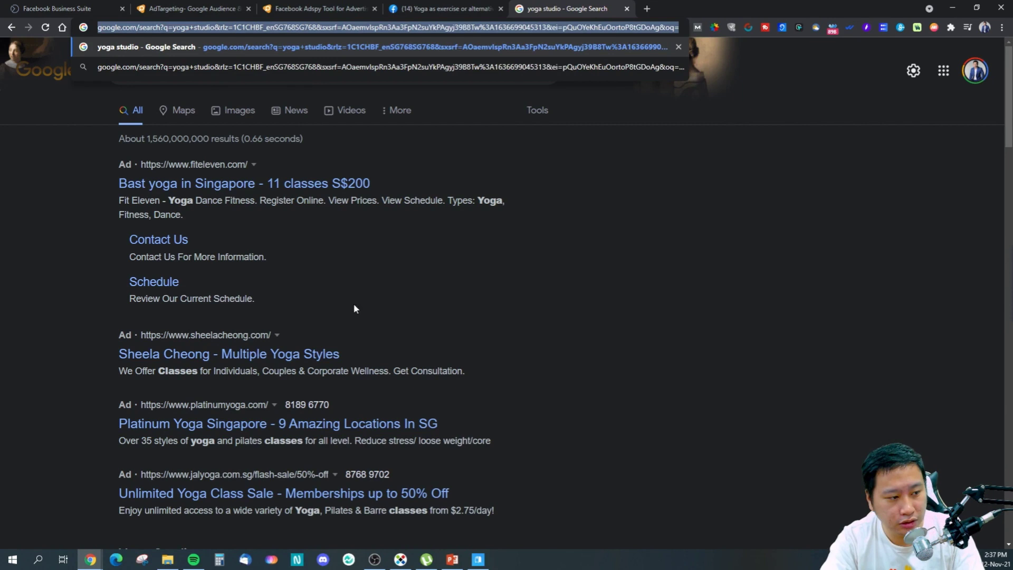
Step: Enter platinumyoga.com as the address, copy it and switch to the AdTargeting keyword planner
text(platinumyoga.com)
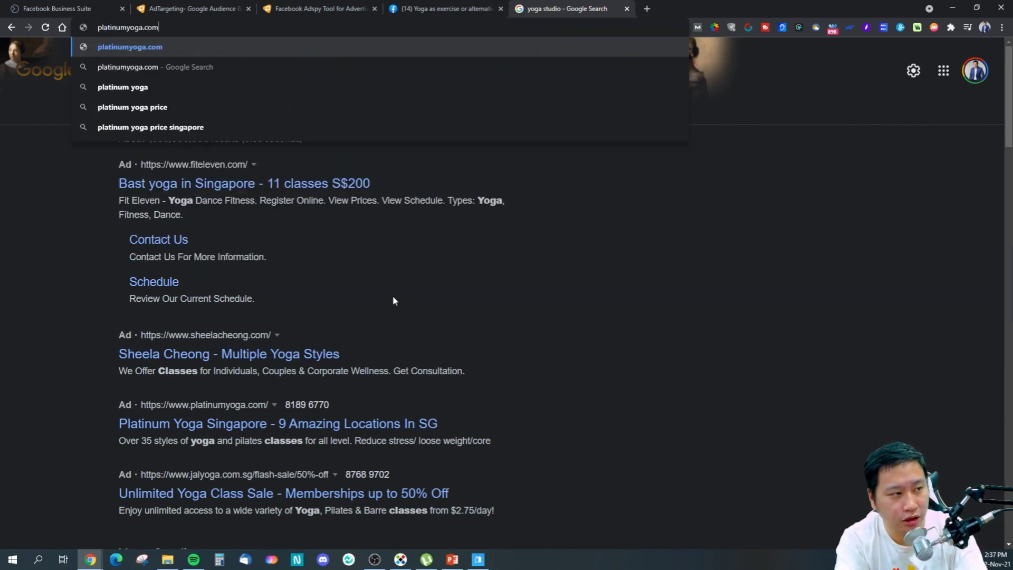
key(ctrl+a)
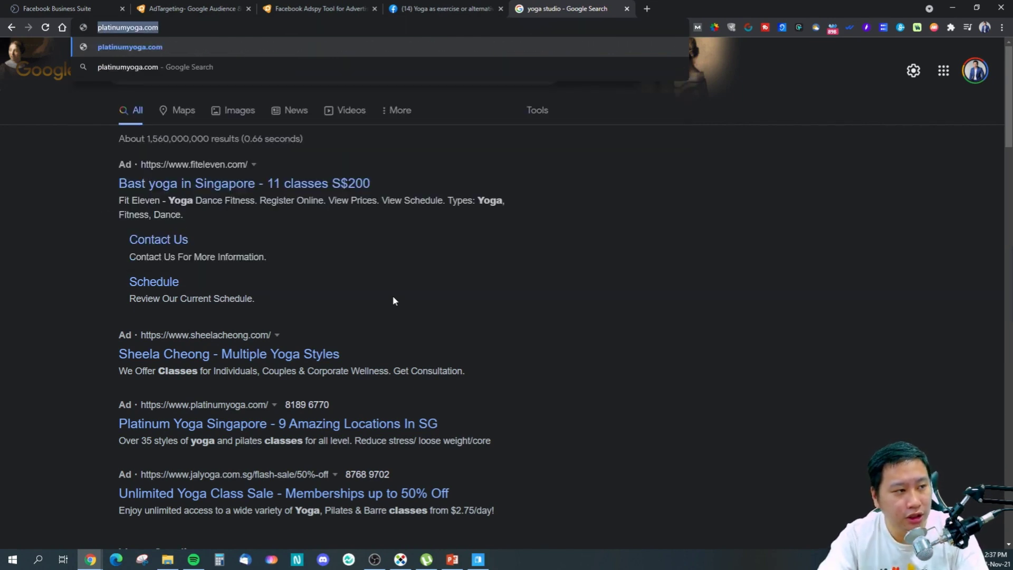
click(179, 8)
scroll(316, 137, up, 2)
double_click(305, 106)
key(ctrl+v)
drag(288, 104, 217, 109)
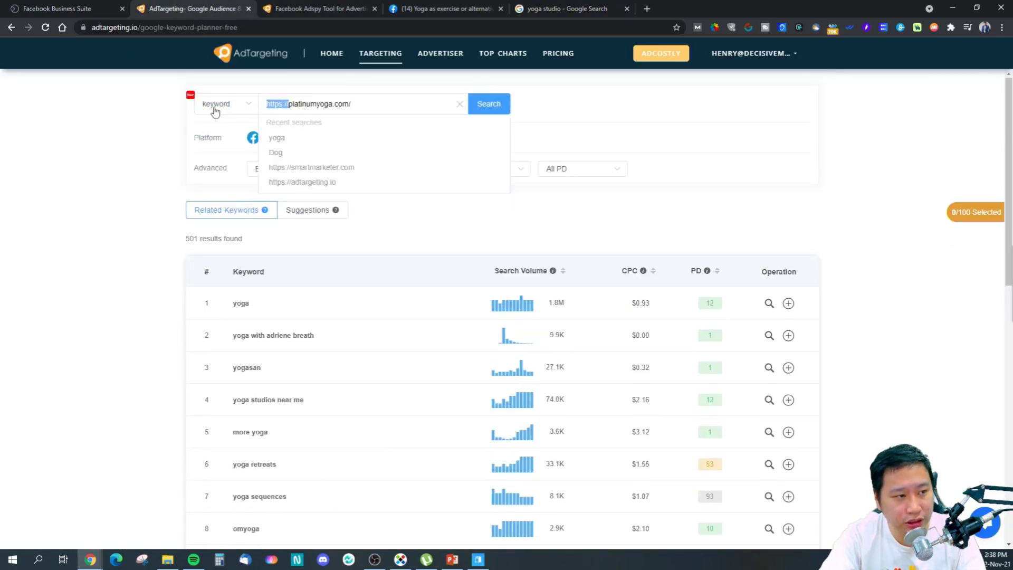
key(BackSpace)
click(248, 108)
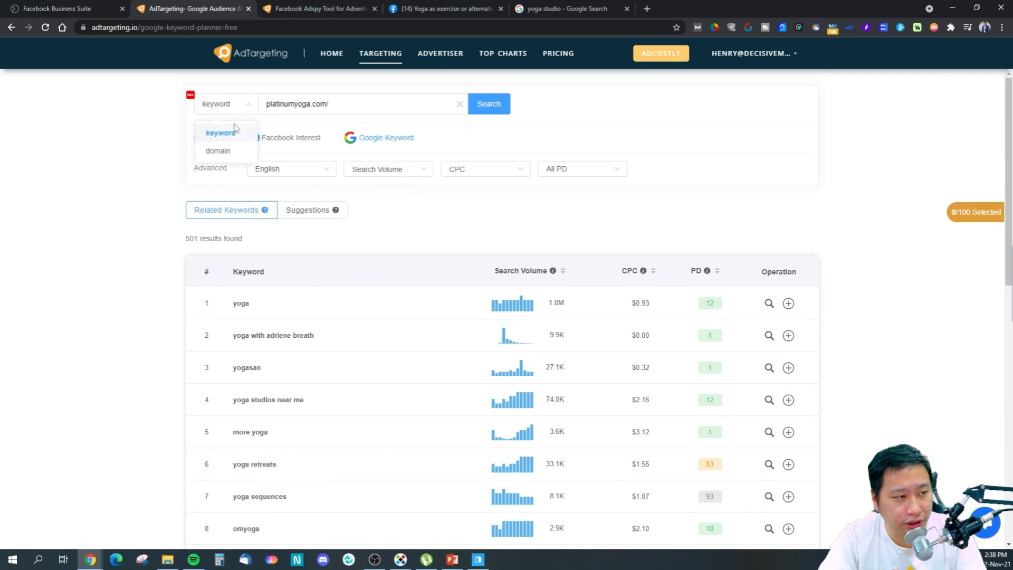
click(218, 151)
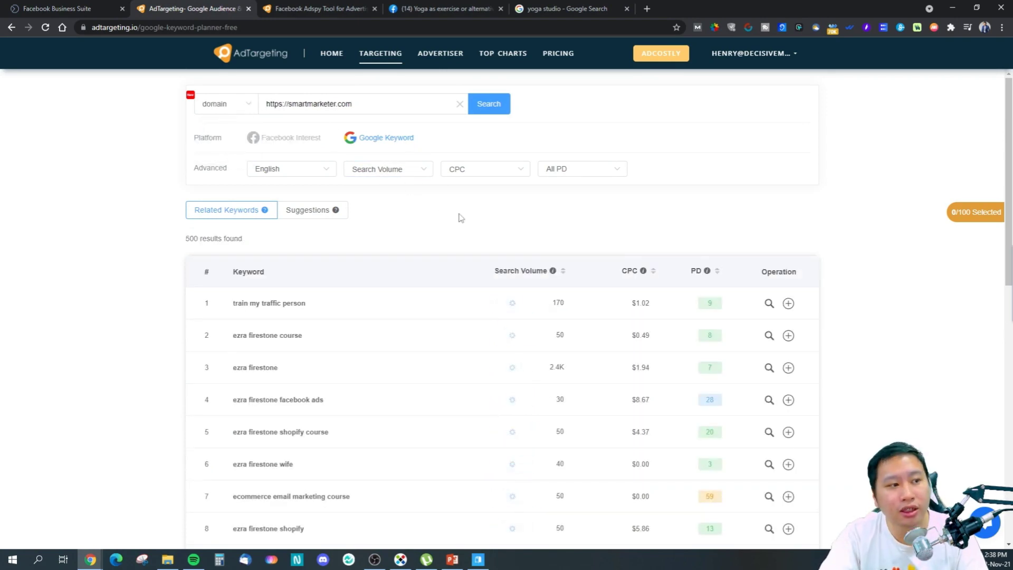
triple_click(317, 108)
key(ctrl+v)
key(Return)
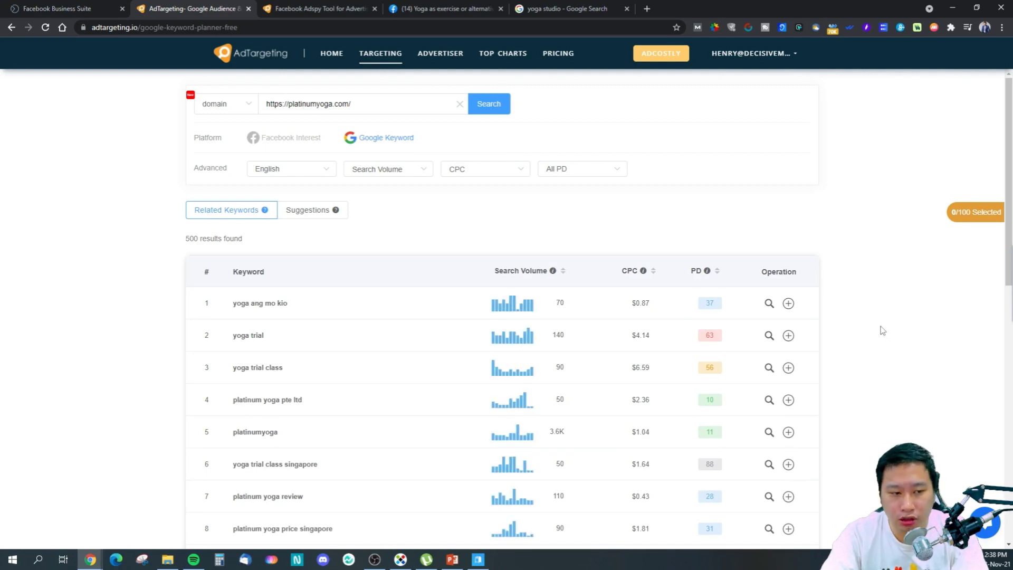
Step: Examine the first page of related keywords for the domain, including search volume, CPC and paid difficulty
scroll(875, 325, down, 6)
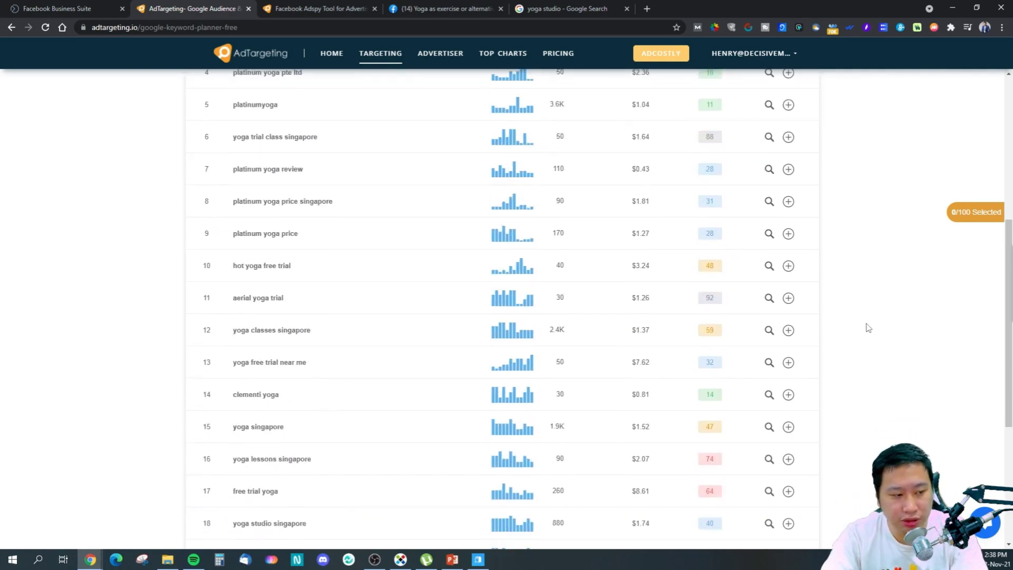
scroll(869, 328, up, 6)
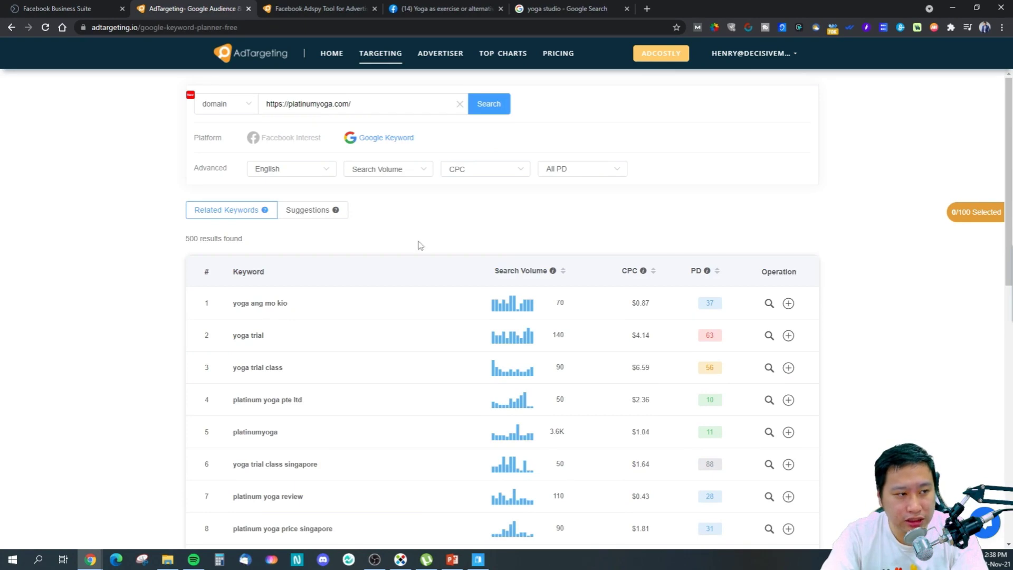
click(531, 6)
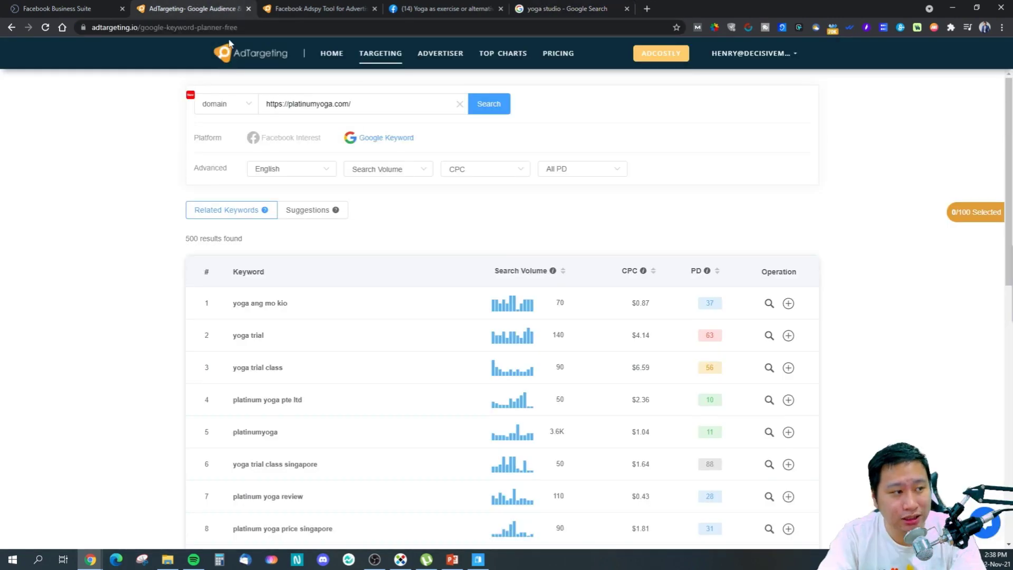
click(158, 9)
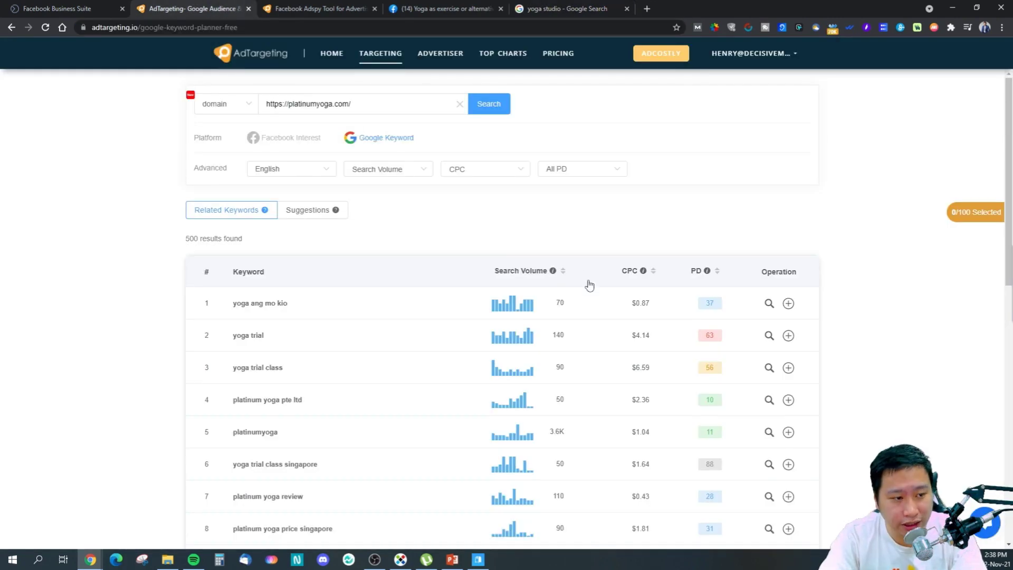
scroll(552, 339, down, 2)
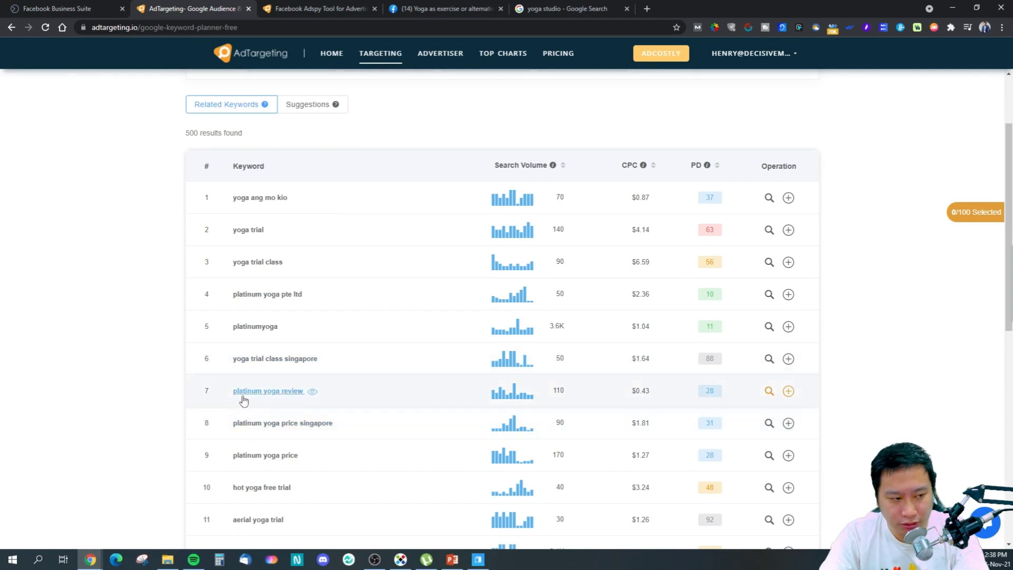
scroll(279, 402, down, 1)
scroll(264, 396, down, 1)
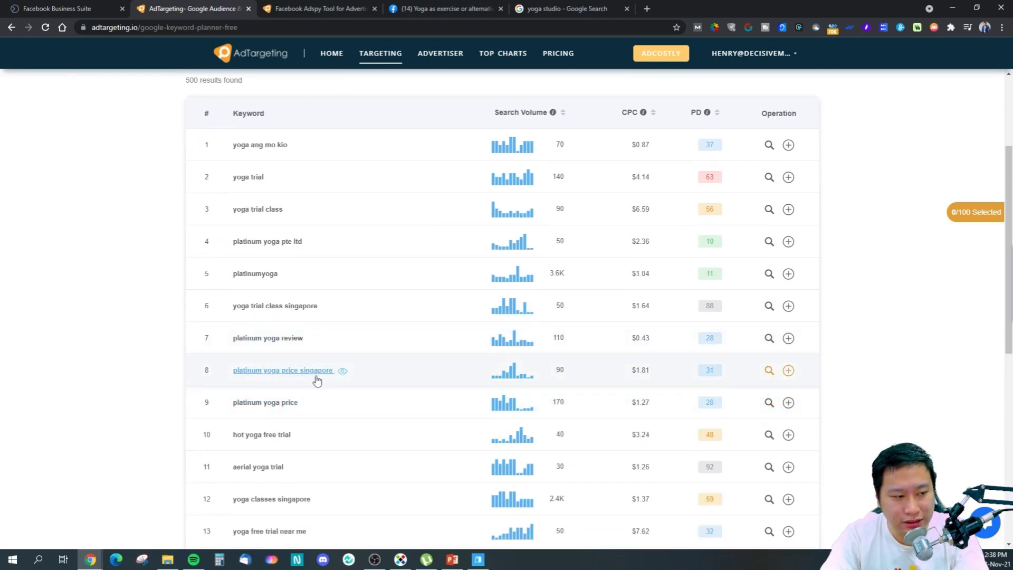
scroll(317, 420, down, 3)
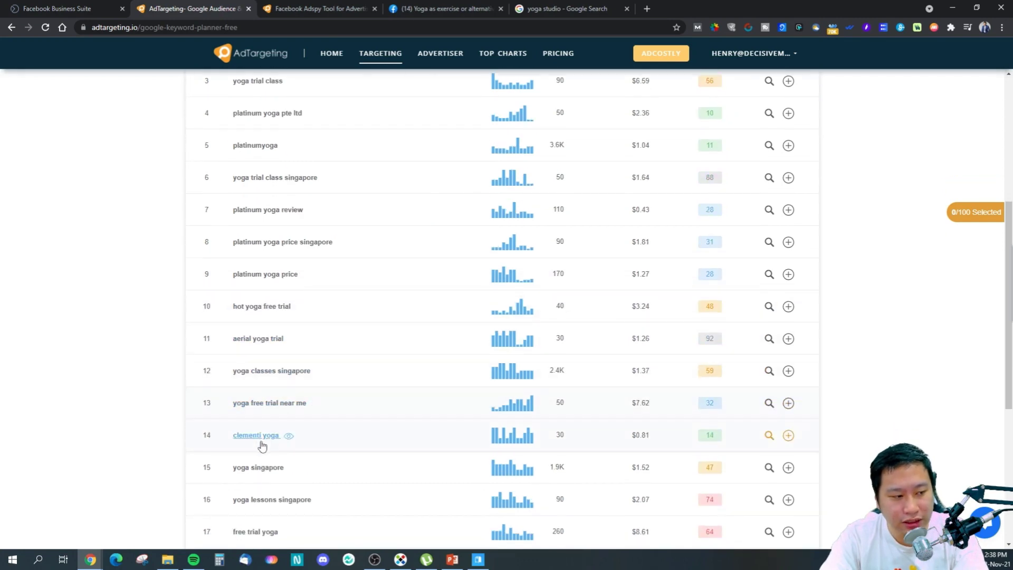
scroll(280, 422, down, 5)
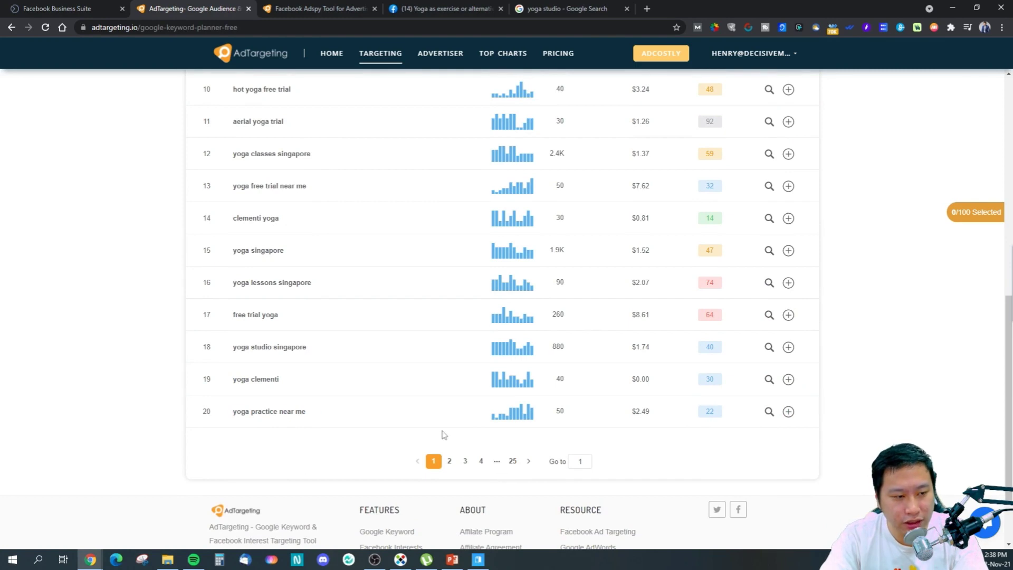
Step: Go to page 2 of the related keywords, check the details of "yoga singapore class" and close them
click(449, 461)
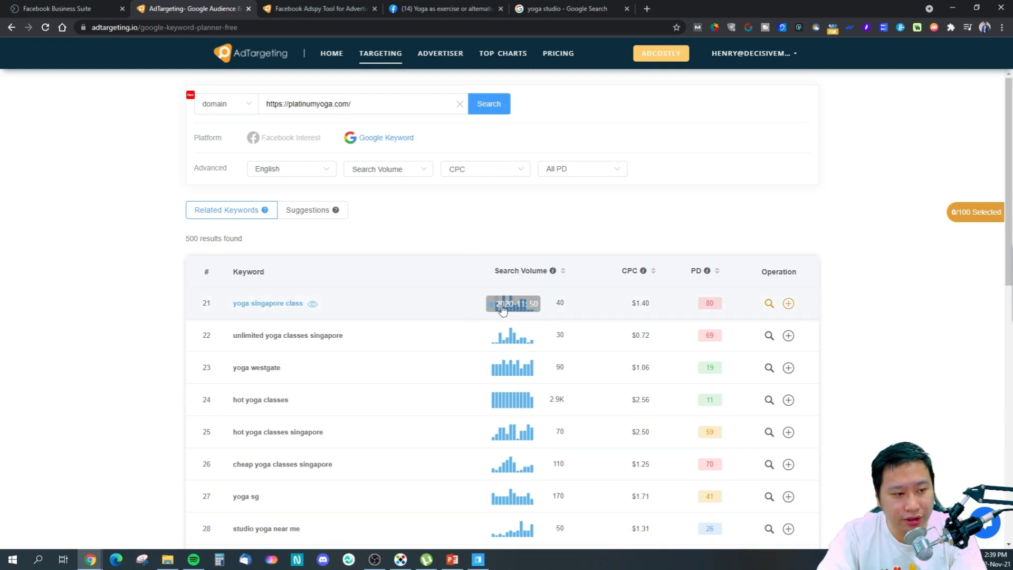
click(528, 308)
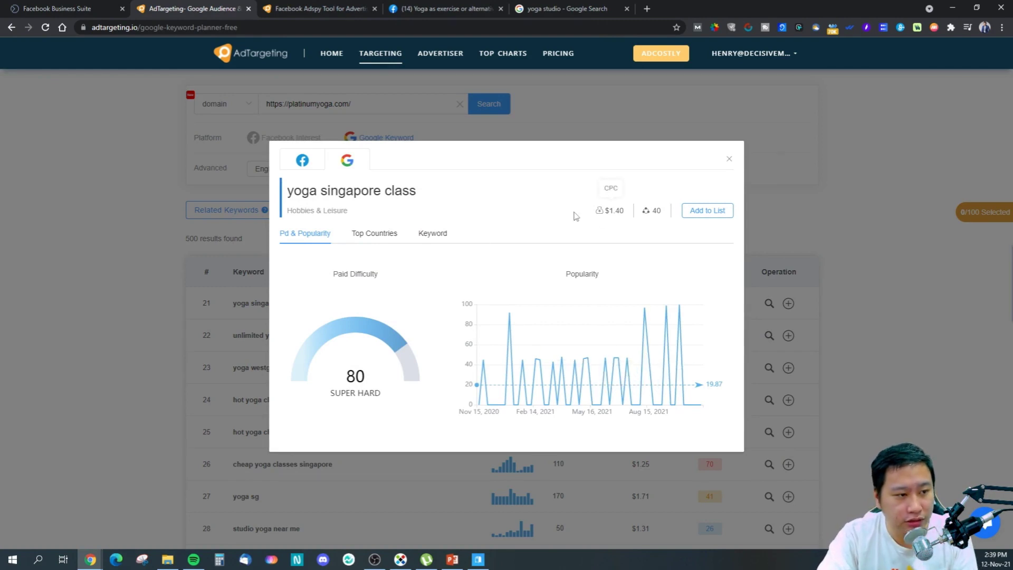
click(729, 158)
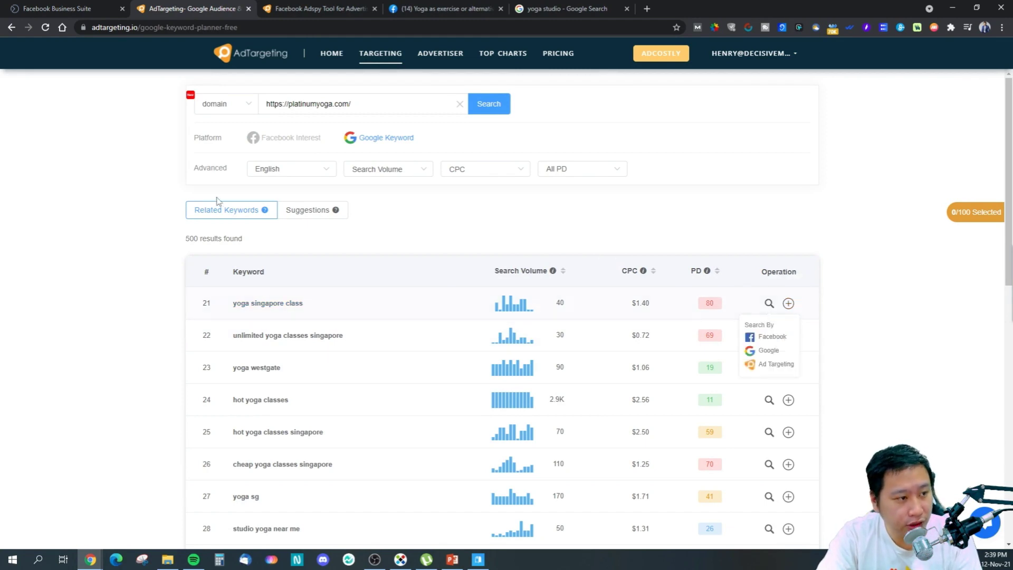
Step: Show the keyword suggestions for the domain and look through their first page
click(311, 212)
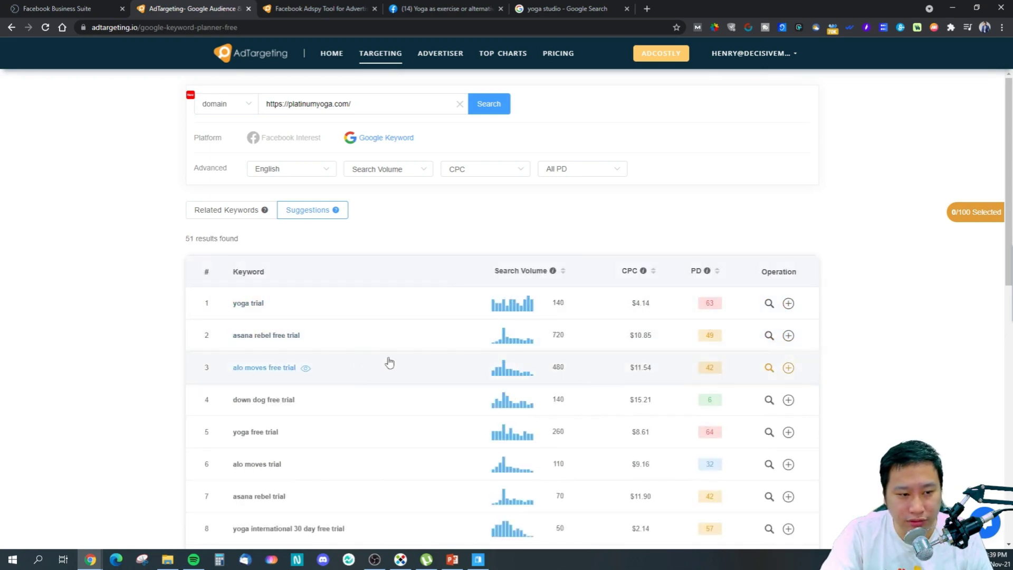
scroll(465, 342, down, 1)
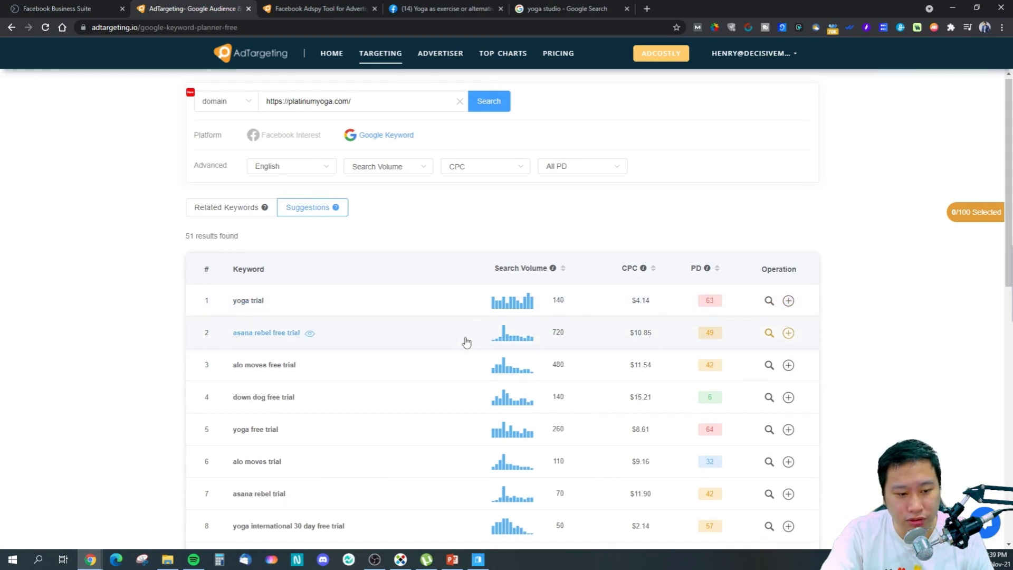
scroll(466, 342, down, 3)
scroll(467, 341, down, 3)
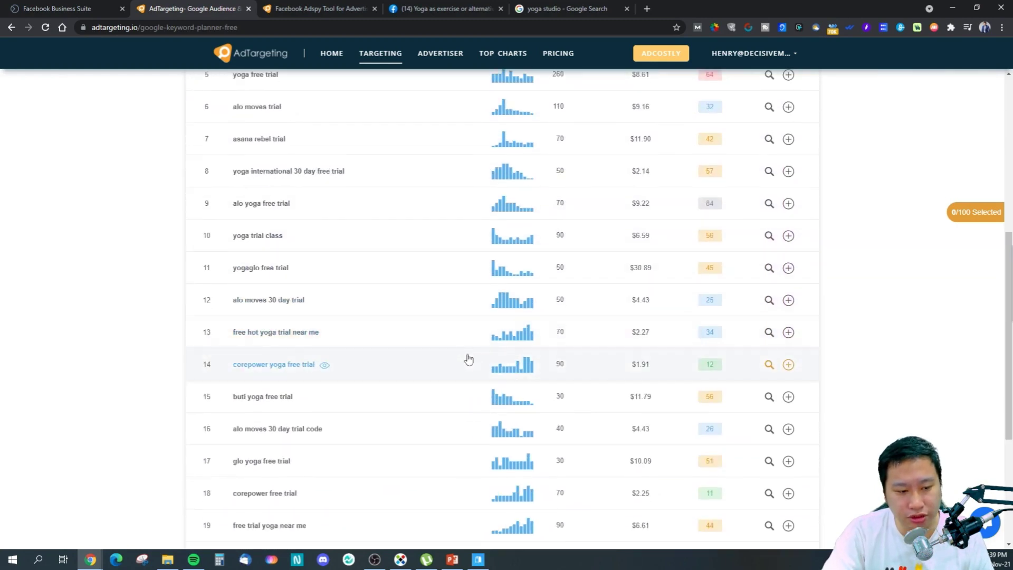
scroll(478, 339, down, 4)
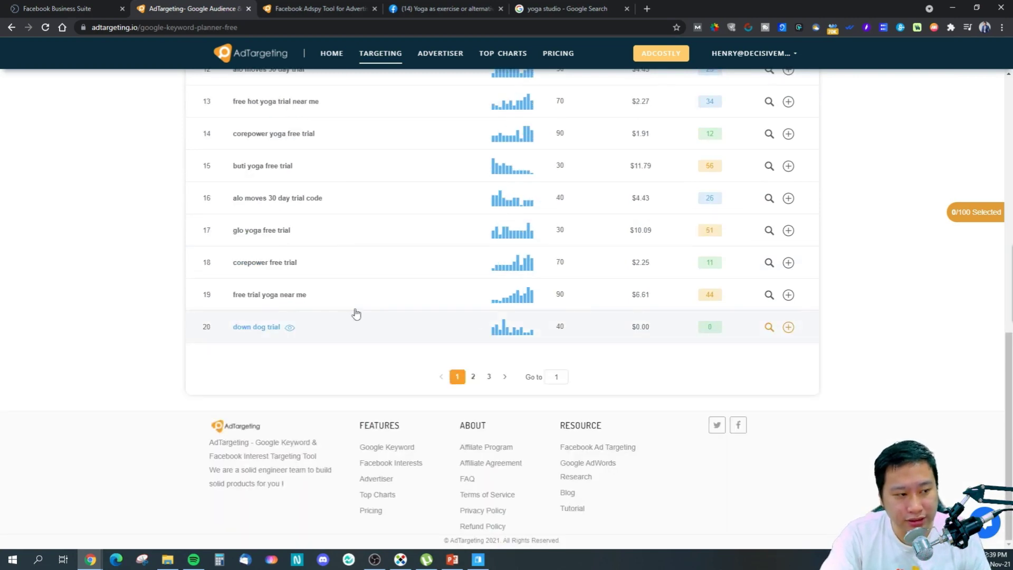
scroll(454, 323, up, 4)
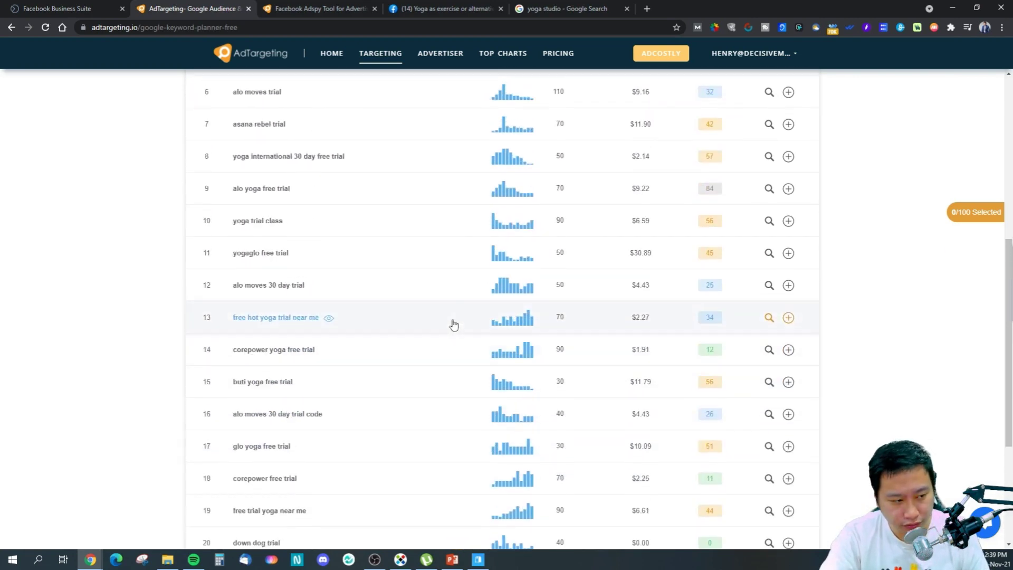
scroll(454, 323, up, 6)
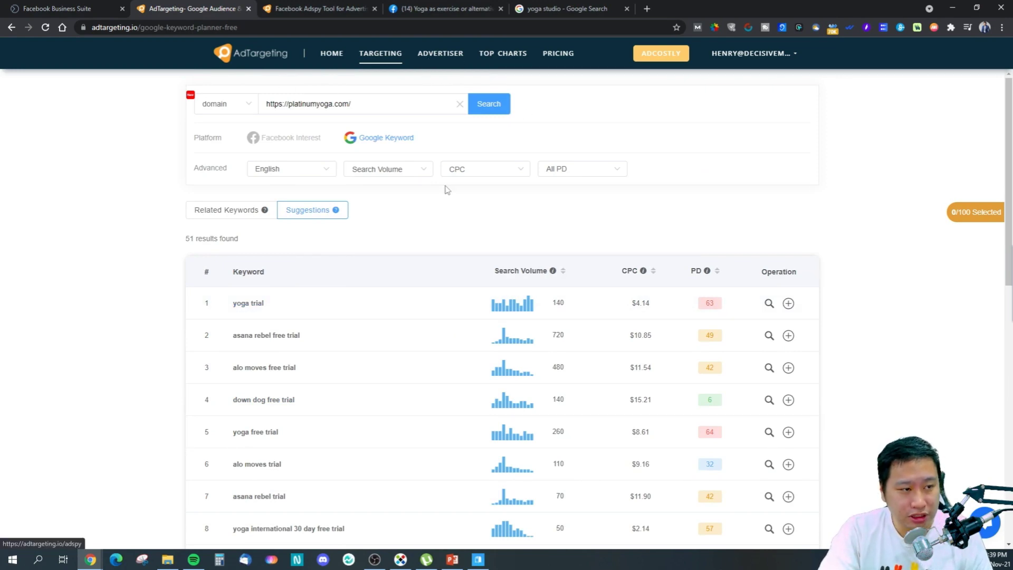
Step: Check the language, search volume, CPC and PD filter options, keep All PD, and read the PD column's explanation
click(309, 170)
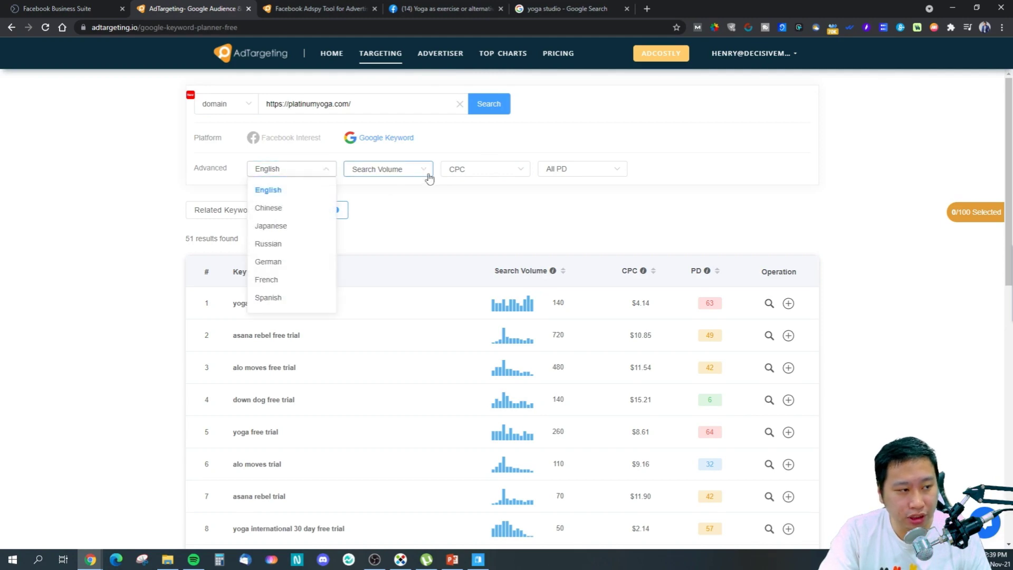
click(405, 172)
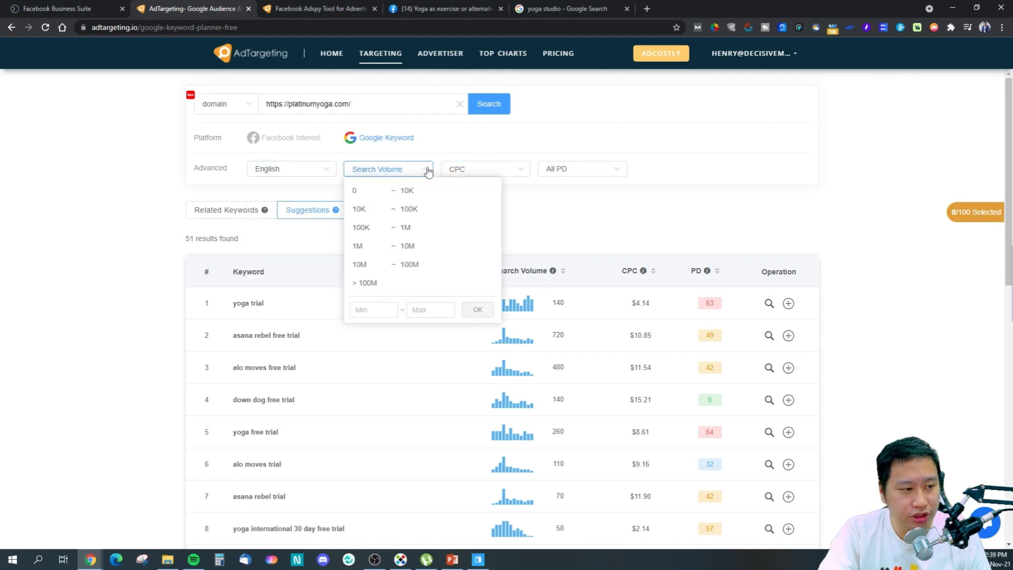
click(479, 174)
click(563, 169)
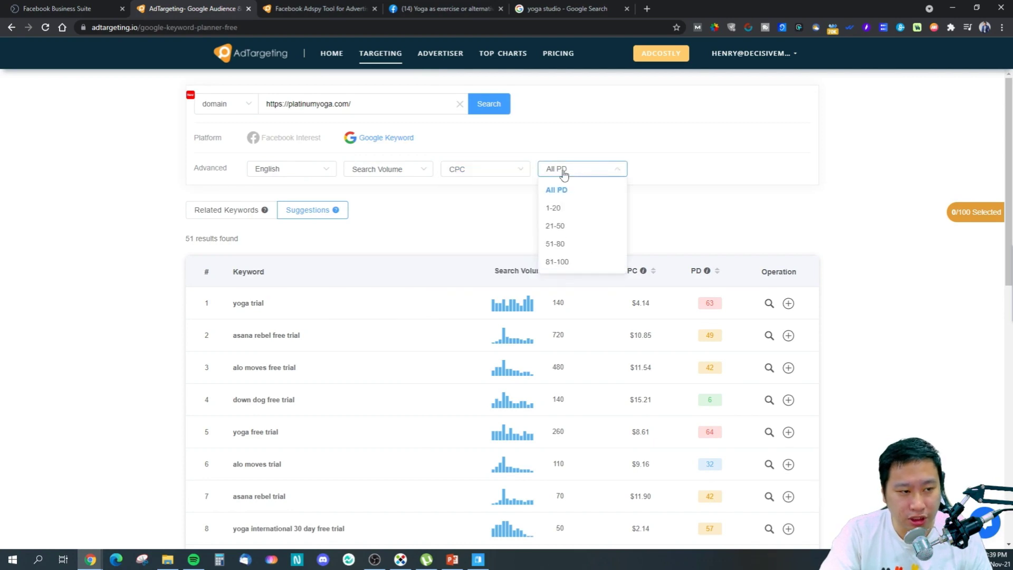
click(561, 196)
mouse_move(707, 272)
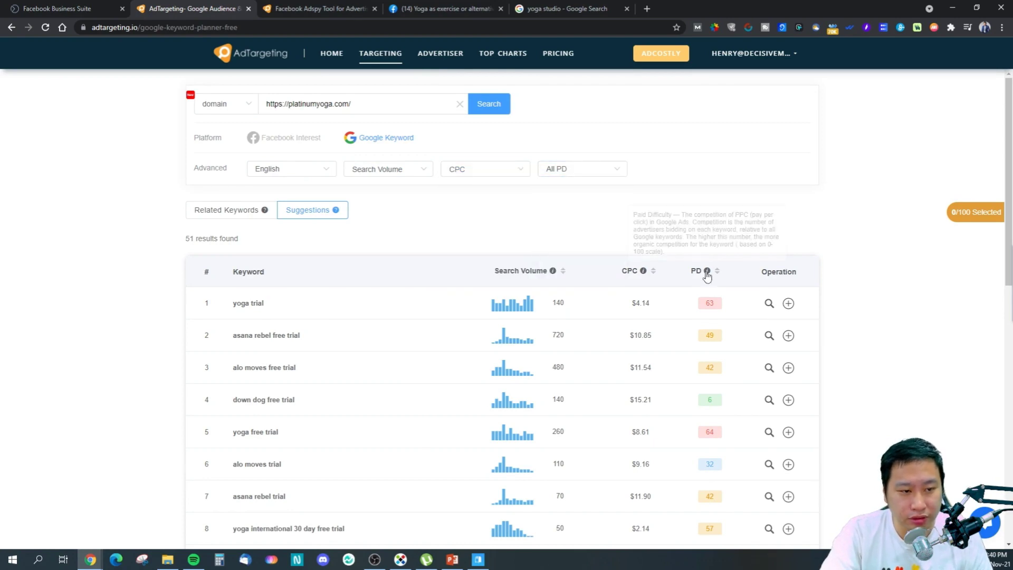